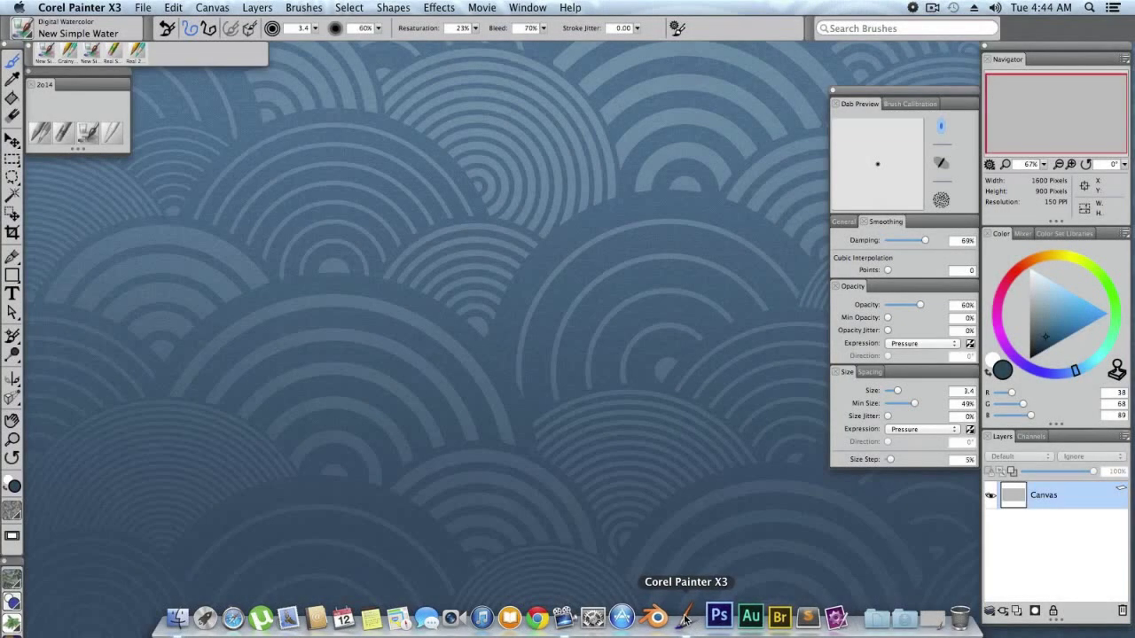
- Pick dark red as the painting colour on the Painter canvas
click(687, 618)
drag(993, 297, 1013, 272)
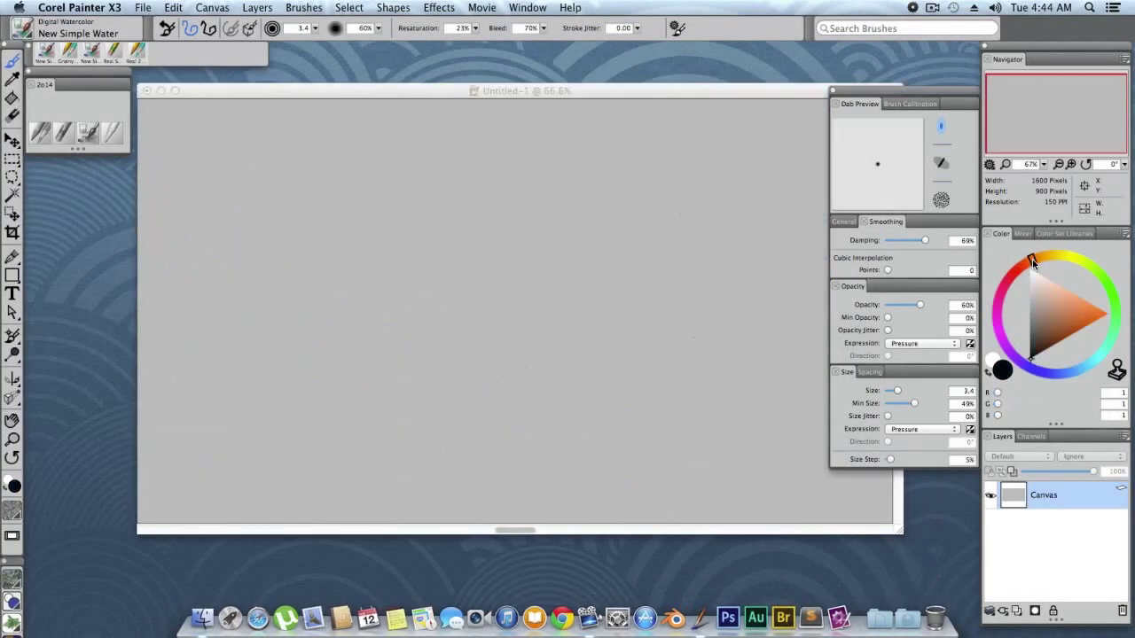
click(1036, 352)
- Handwrite the opening greeting to Friends at the top of the canvas
drag(234, 126, 234, 159)
drag(227, 124, 227, 163)
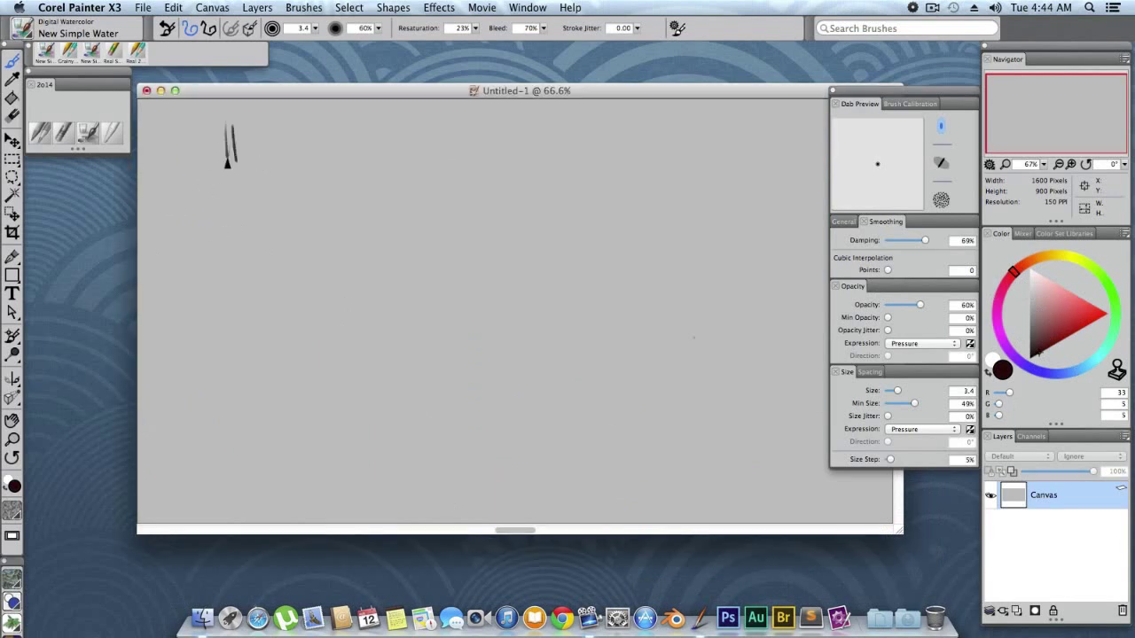
drag(292, 128, 293, 161)
drag(289, 131, 304, 130)
drag(293, 144, 396, 163)
drag(452, 135, 454, 165)
mouse_move(441, 149)
mouse_down()
mouse_move(495, 165)
mouse_move(574, 156)
mouse_move(656, 169)
mouse_up()
drag(671, 160, 723, 162)
- Write 'From elegant artz creation', underline it, and begin 'Today I' below
mouse_move(243, 197)
mouse_down()
mouse_move(266, 195)
mouse_move(291, 218)
mouse_move(330, 202)
mouse_up()
mouse_move(333, 182)
mouse_down()
mouse_move(331, 207)
mouse_move(397, 193)
mouse_up()
mouse_move(399, 181)
mouse_down()
mouse_move(406, 204)
mouse_move(479, 204)
mouse_up()
drag(479, 197, 518, 206)
mouse_move(519, 188)
mouse_down()
mouse_move(523, 207)
mouse_move(536, 205)
mouse_up()
drag(543, 200, 571, 204)
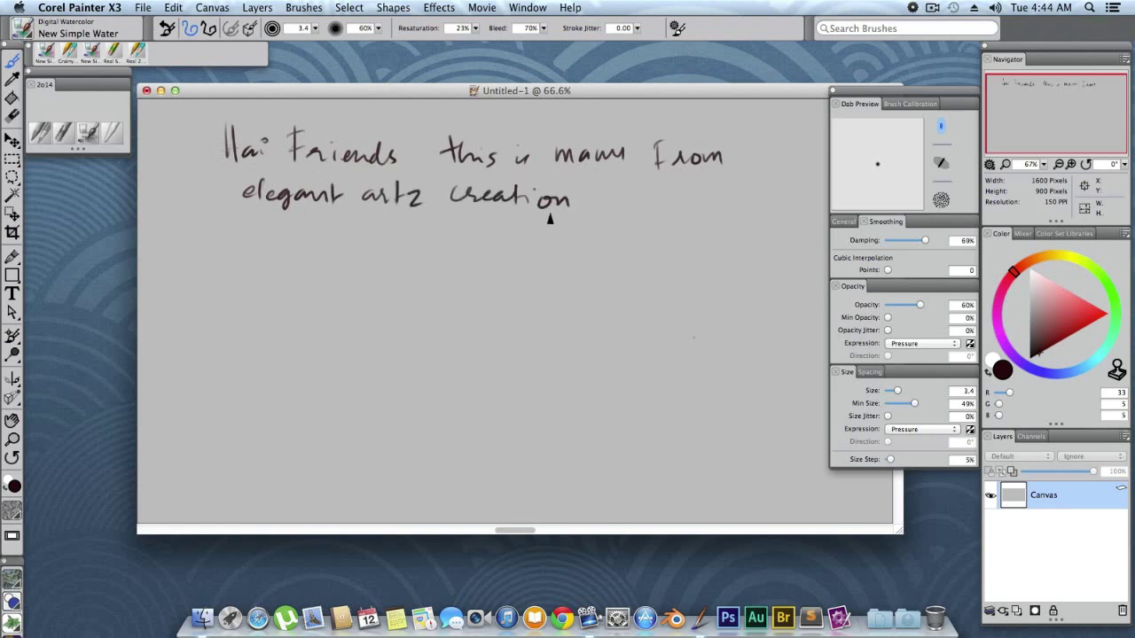
drag(325, 204, 500, 208)
drag(259, 251, 294, 241)
mouse_move(277, 248)
mouse_down()
mouse_move(281, 282)
mouse_move(303, 280)
mouse_up()
mouse_move(307, 253)
mouse_down()
mouse_move(316, 282)
mouse_move(344, 293)
mouse_up()
- Continue the sentence 'am going to show you how to create a Triangle plane'
drag(397, 266, 443, 276)
mouse_move(466, 268)
mouse_down()
mouse_move(459, 291)
mouse_move(507, 275)
mouse_up()
mouse_move(522, 266)
mouse_down()
mouse_move(518, 282)
mouse_move(551, 280)
mouse_up()
mouse_move(567, 264)
mouse_down()
mouse_move(663, 276)
mouse_move(699, 266)
mouse_move(709, 283)
mouse_move(736, 275)
mouse_up()
mouse_move(284, 301)
mouse_down()
mouse_move(301, 326)
mouse_move(482, 316)
mouse_up()
drag(581, 309, 632, 303)
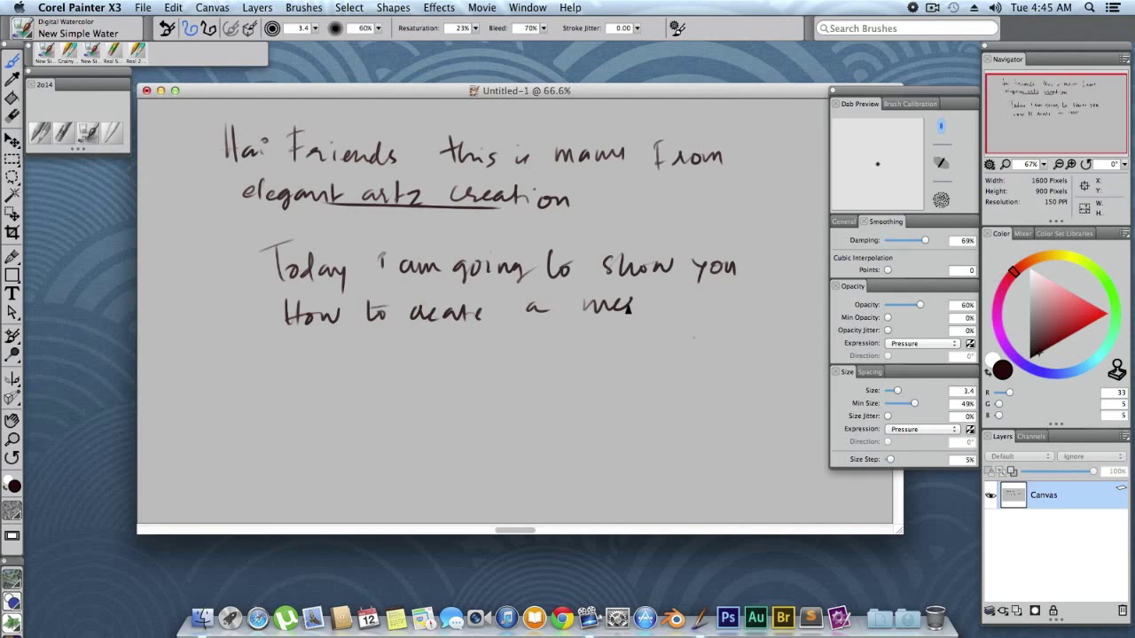
drag(638, 300, 655, 312)
drag(548, 336, 568, 335)
mouse_move(557, 336)
mouse_down()
mouse_move(558, 354)
mouse_move(615, 380)
mouse_up()
mouse_move(621, 330)
mouse_down()
mouse_move(640, 352)
mouse_move(672, 348)
mouse_up()
drag(681, 335, 685, 353)
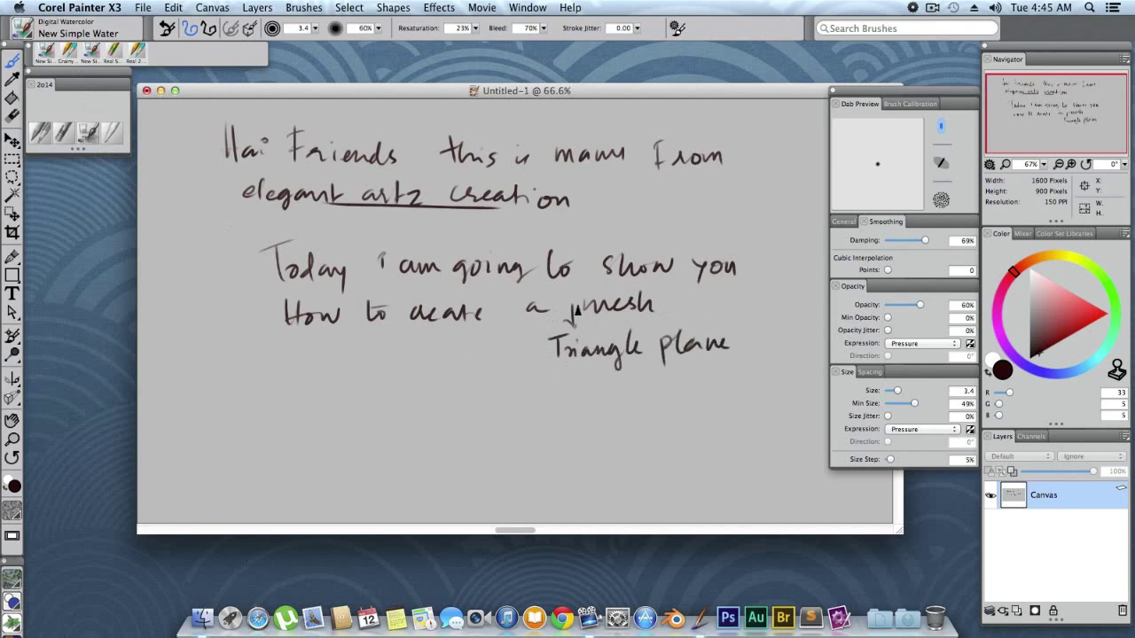
- Erase the misplaced 'mesh' with Erase All Soft and rewrite it after 'Triangle plane' with Grainy Cover Pencil
click(63, 131)
drag(651, 302, 576, 312)
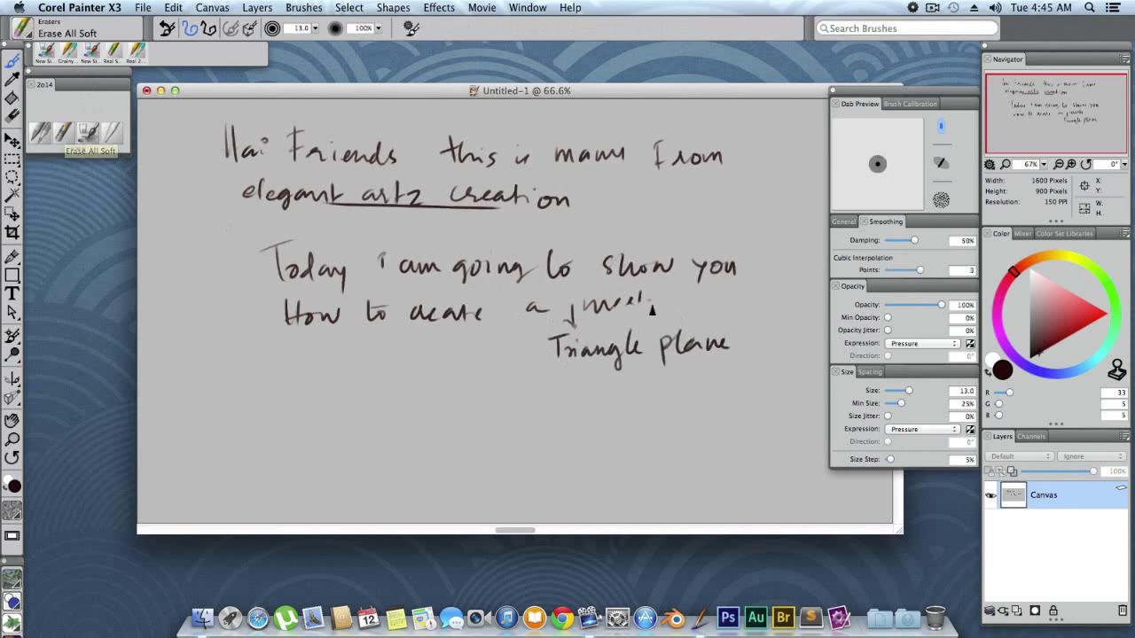
click(40, 132)
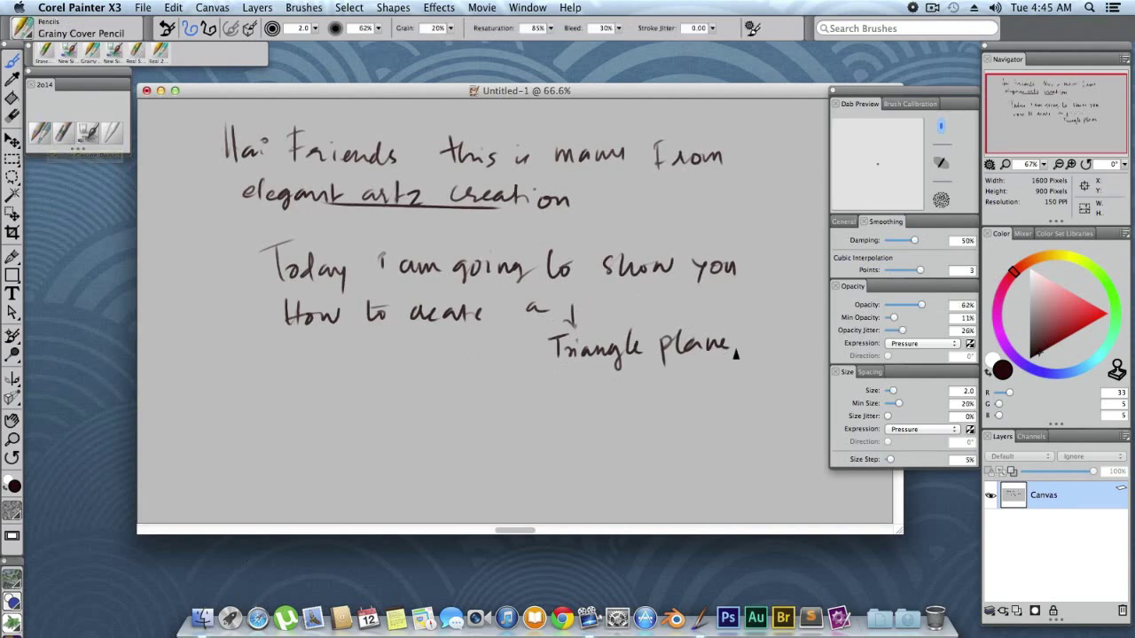
mouse_move(756, 349)
mouse_down()
mouse_move(784, 343)
mouse_move(797, 357)
mouse_up()
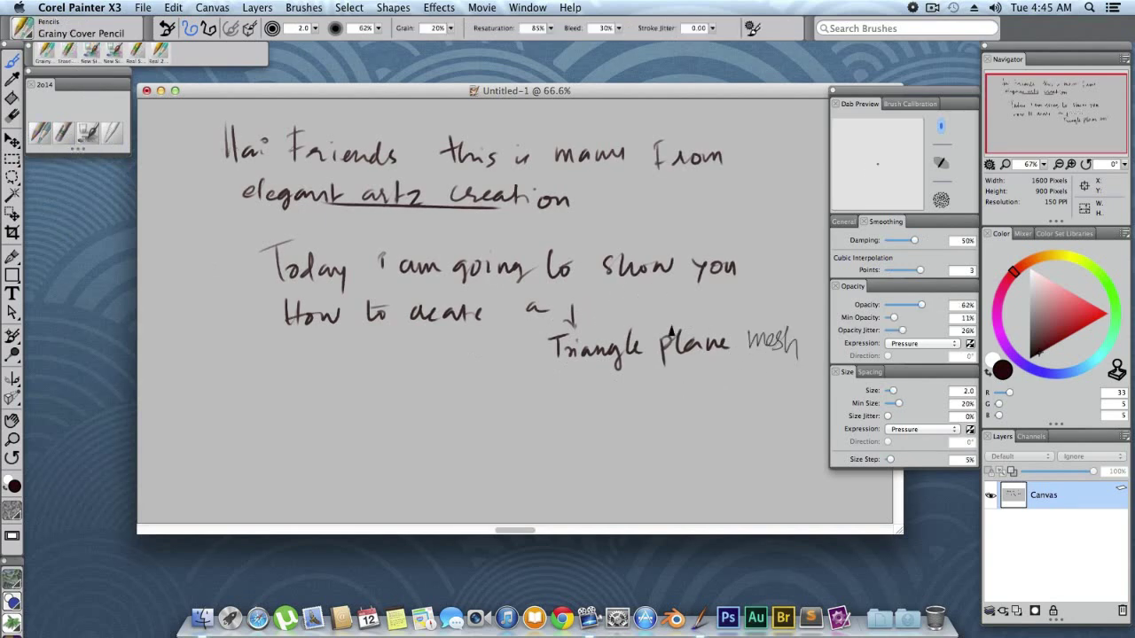
drag(583, 90, 504, 78)
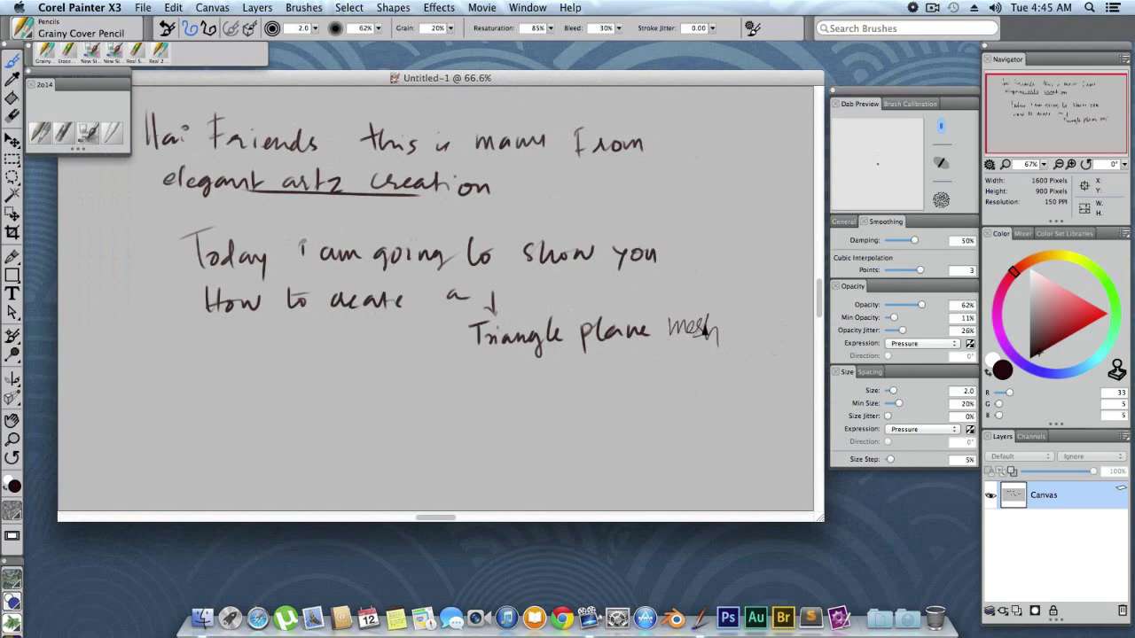
- With New Simple Water, retouch 'mesh' and write 'using Simple python scripting in blender'
click(60, 133)
mouse_move(704, 313)
mouse_down()
mouse_move(707, 351)
mouse_move(725, 343)
mouse_up()
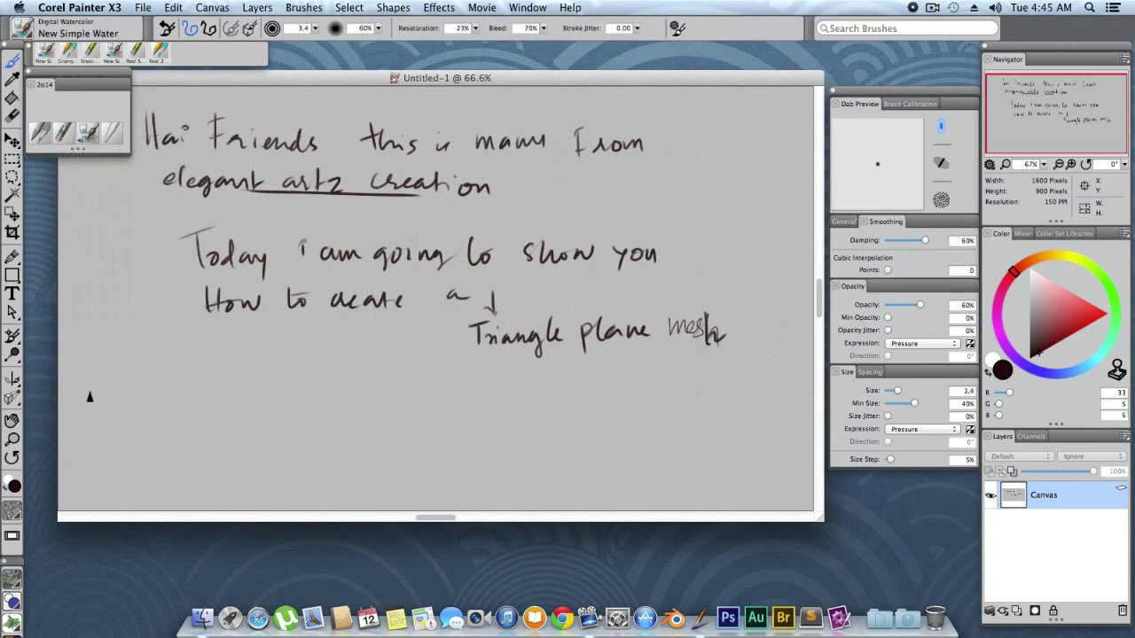
mouse_move(107, 387)
mouse_down()
mouse_move(255, 408)
mouse_move(275, 392)
mouse_move(346, 408)
mouse_up()
drag(344, 375, 378, 399)
drag(383, 390, 454, 398)
mouse_move(456, 388)
mouse_down()
mouse_move(462, 380)
mouse_move(477, 408)
mouse_up()
mouse_move(482, 372)
mouse_down()
mouse_move(484, 397)
mouse_move(523, 410)
mouse_move(619, 395)
mouse_up()
drag(627, 367, 658, 396)
mouse_move(670, 385)
mouse_down()
mouse_move(674, 395)
mouse_move(706, 379)
mouse_up()
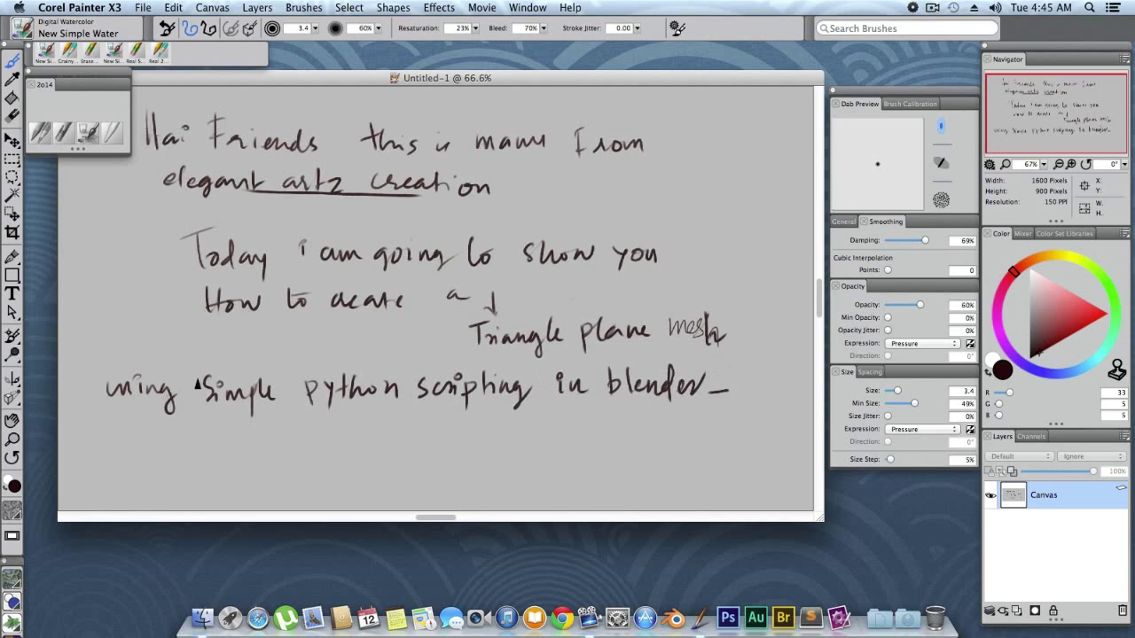
- Write 'Lets start' with a smiley and 'First you go to blender App folder'
drag(112, 432, 151, 453)
mouse_move(212, 436)
mouse_down()
mouse_move(232, 455)
mouse_move(271, 441)
mouse_move(394, 469)
mouse_move(417, 441)
mouse_up()
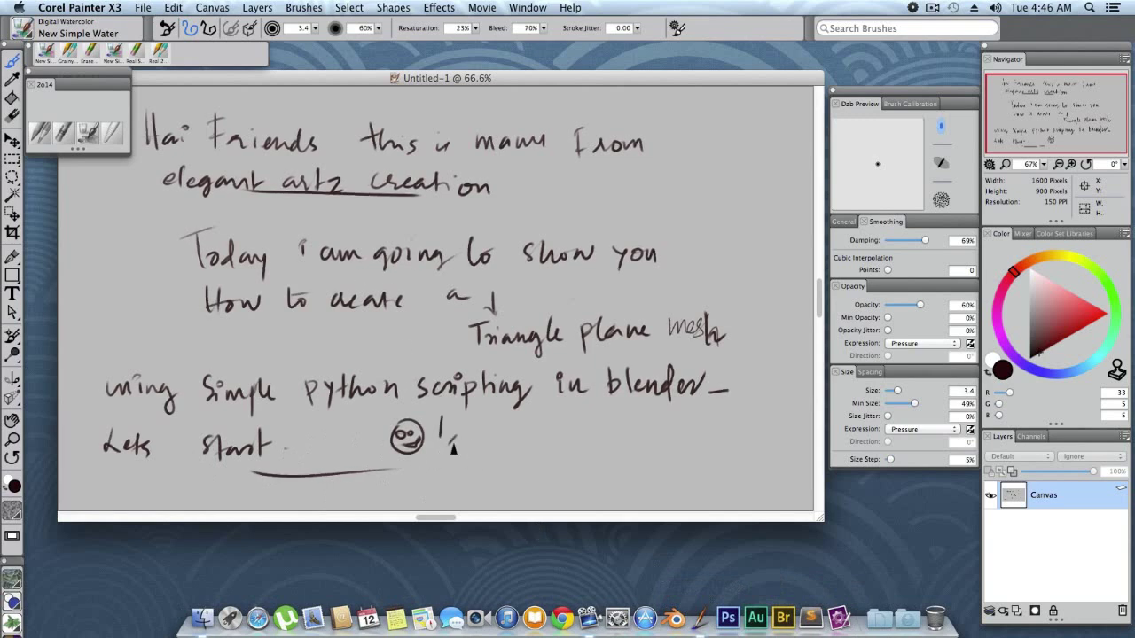
drag(471, 445, 533, 436)
mouse_move(578, 433)
mouse_down()
mouse_move(575, 454)
mouse_move(593, 434)
mouse_up()
drag(610, 423, 615, 445)
mouse_move(620, 435)
mouse_down()
mouse_move(697, 439)
mouse_move(754, 425)
mouse_up()
drag(433, 483, 467, 472)
drag(470, 473, 518, 486)
mouse_move(521, 463)
mouse_down()
mouse_move(527, 486)
mouse_move(547, 483)
mouse_up()
drag(548, 477, 561, 476)
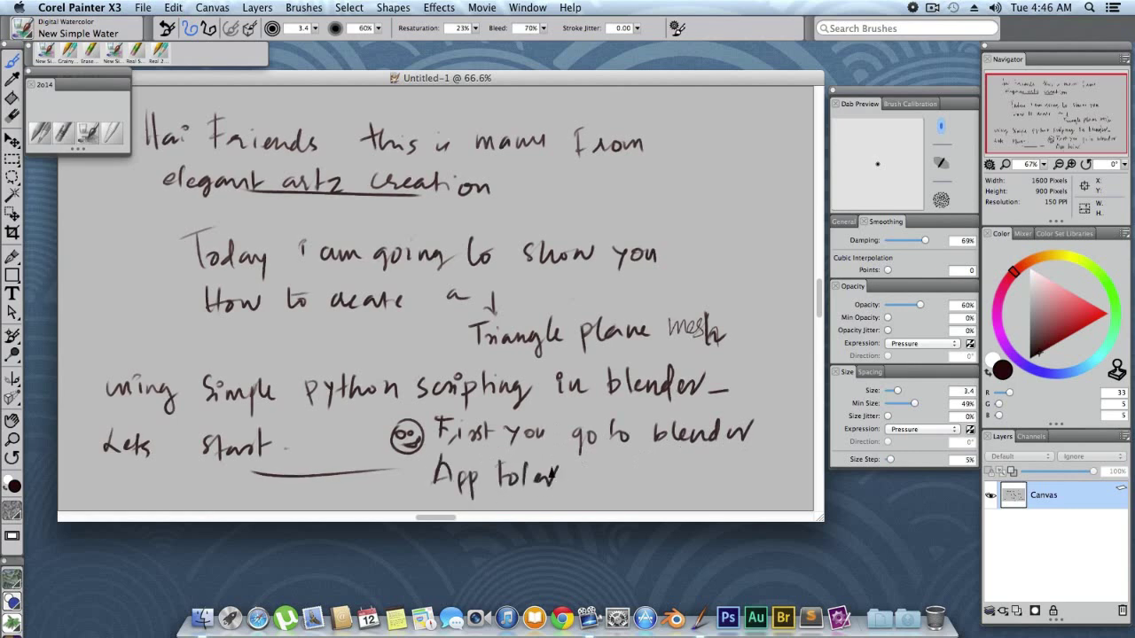
click(878, 612)
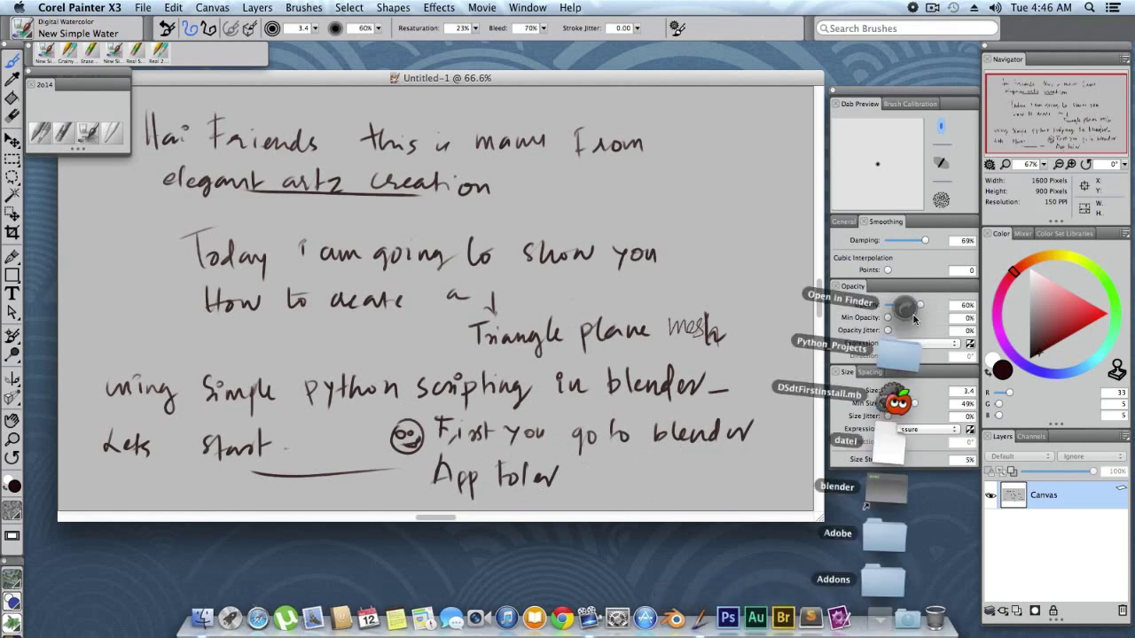
- In Finder, go to Applications > Blender and show the blender app's package contents
click(904, 310)
click(353, 160)
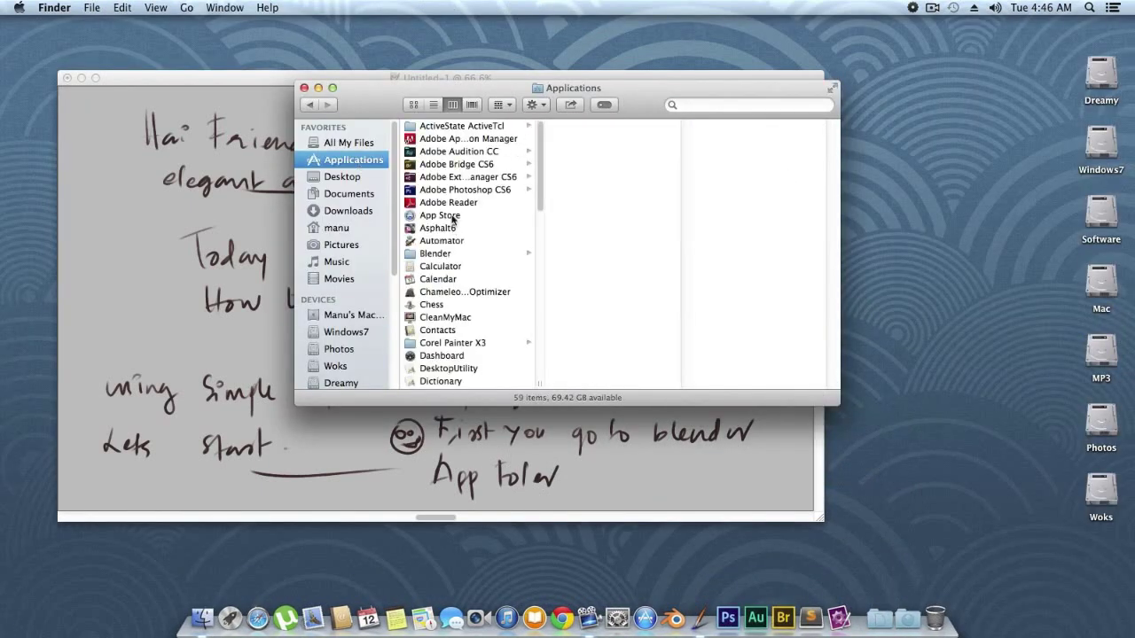
scroll(496, 222, down, 5)
scroll(510, 240, down, 10)
scroll(511, 240, down, 10)
scroll(506, 266, up, 15)
scroll(479, 204, up, 5)
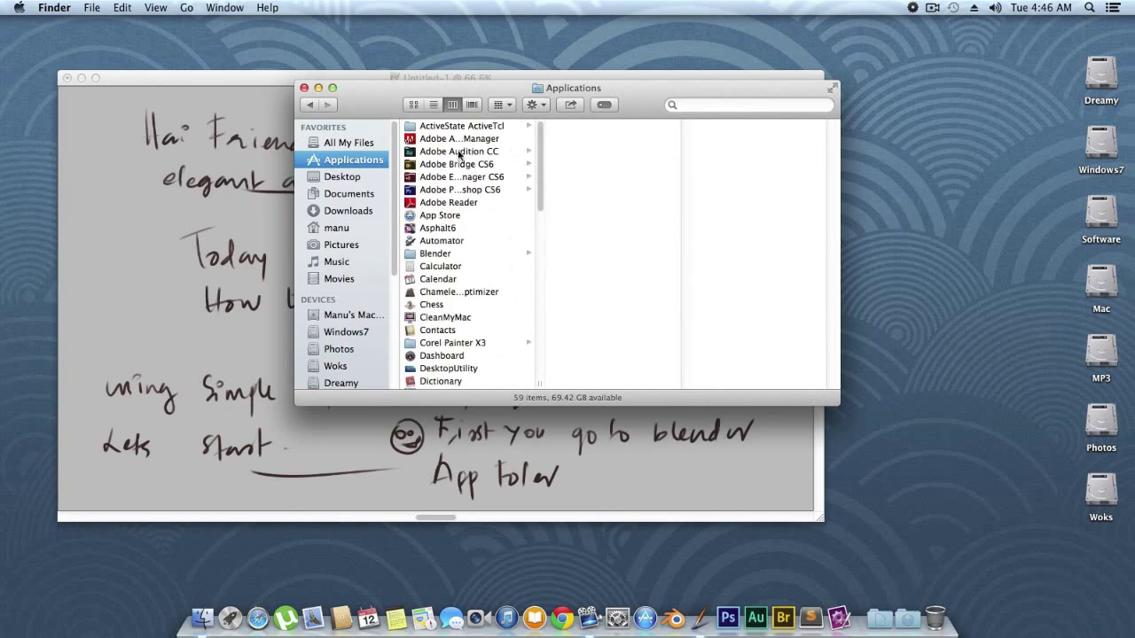
click(447, 255)
click(583, 126)
right_click(584, 124)
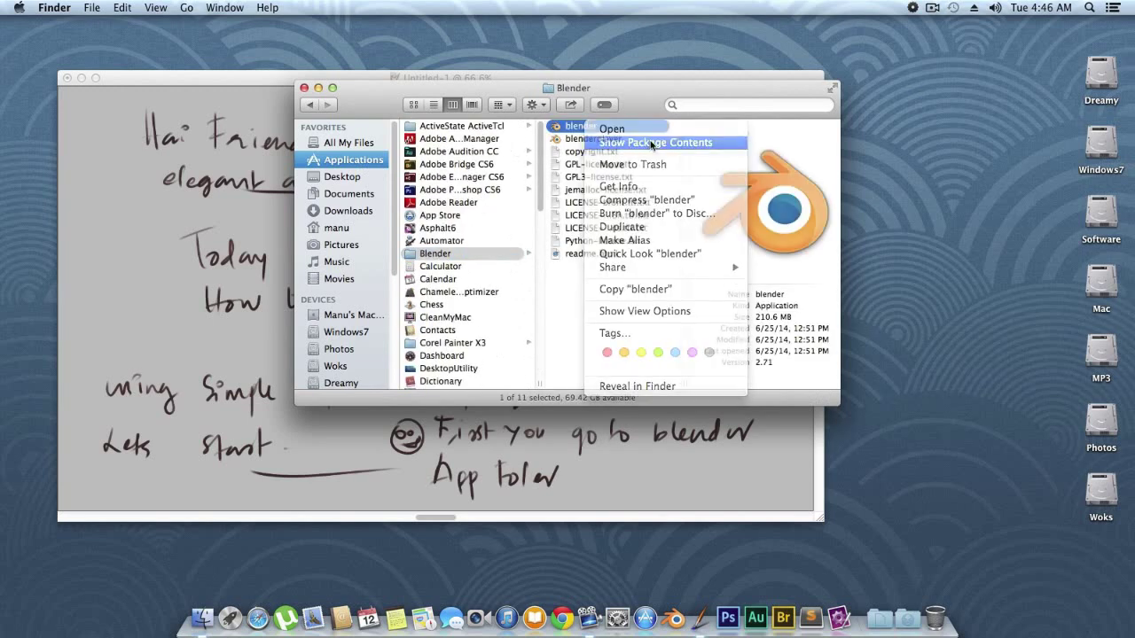
click(652, 142)
- Open Contents > MacOS and launch the blender executable from there
click(449, 125)
click(558, 152)
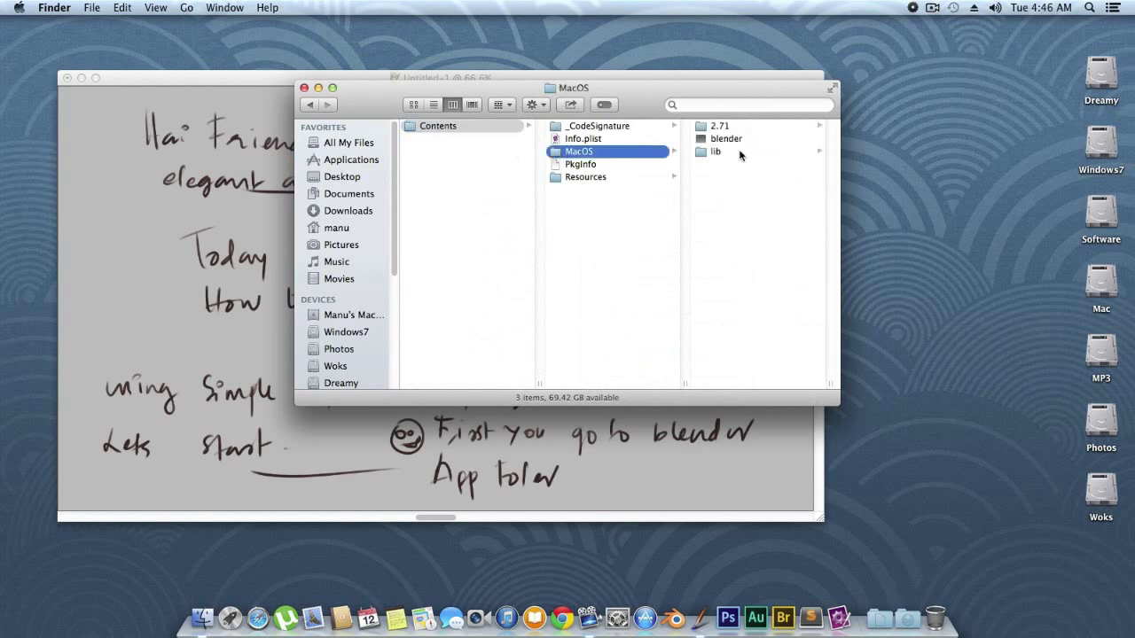
click(727, 140)
right_click(597, 143)
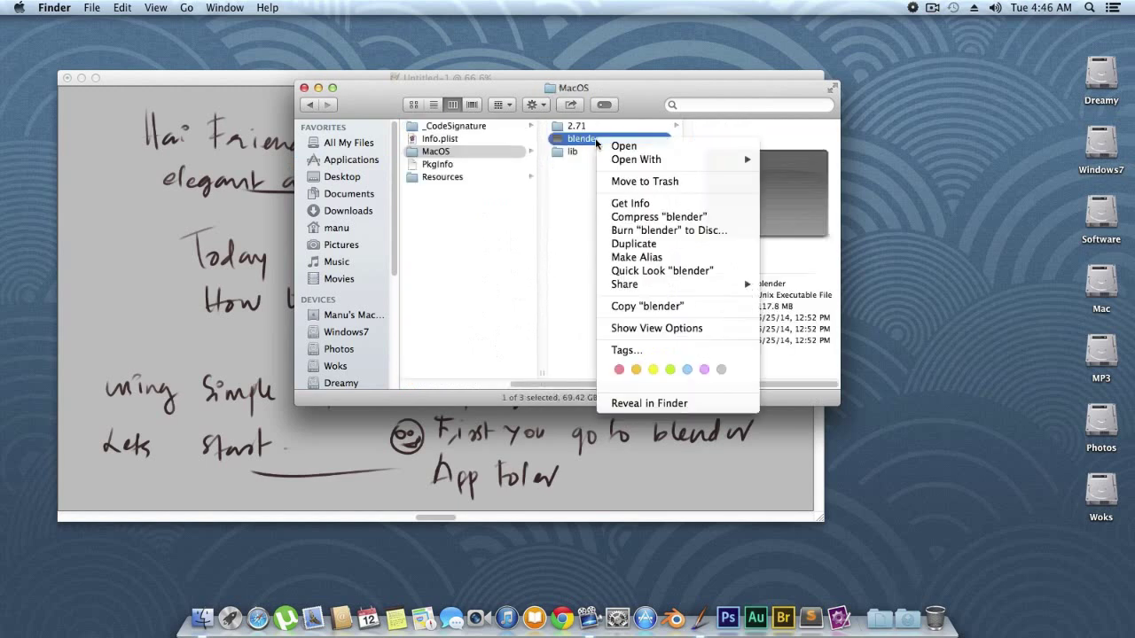
click(649, 145)
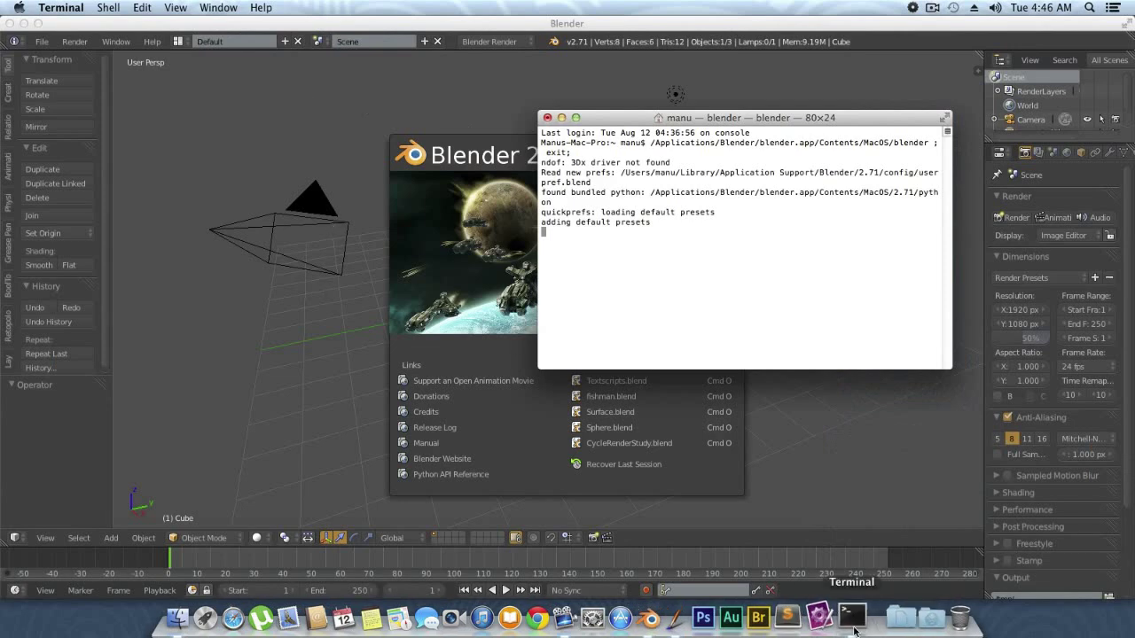
click(823, 618)
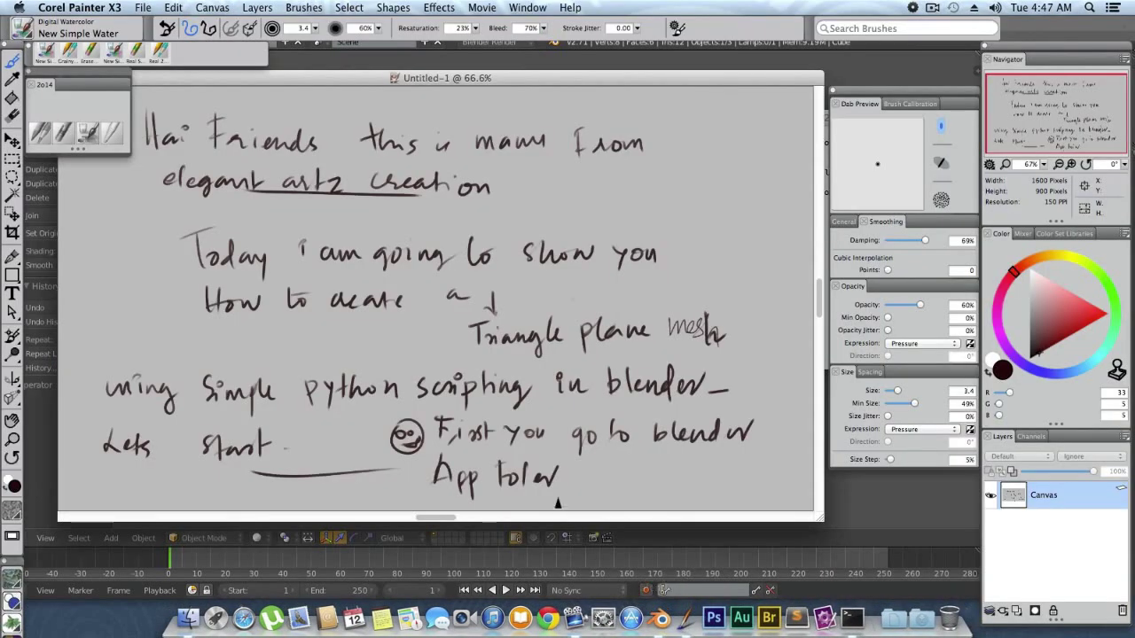
- Reposition the canvas window and write 'That File open blender Console opened'
scroll(812, 309, down, 3)
scroll(816, 297, up, 4)
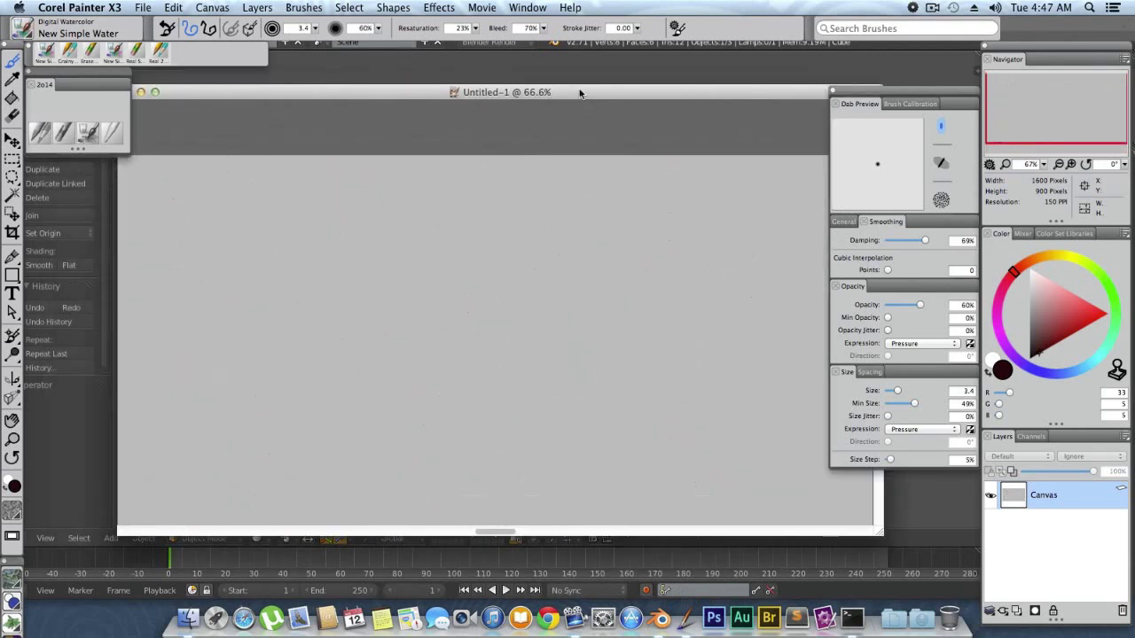
drag(580, 92, 710, 71)
mouse_move(329, 217)
mouse_down()
mouse_move(370, 201)
mouse_move(509, 212)
mouse_move(540, 204)
mouse_up()
mouse_move(457, 177)
mouse_down()
mouse_move(461, 207)
mouse_move(720, 204)
mouse_move(729, 218)
mouse_up()
drag(737, 193, 784, 207)
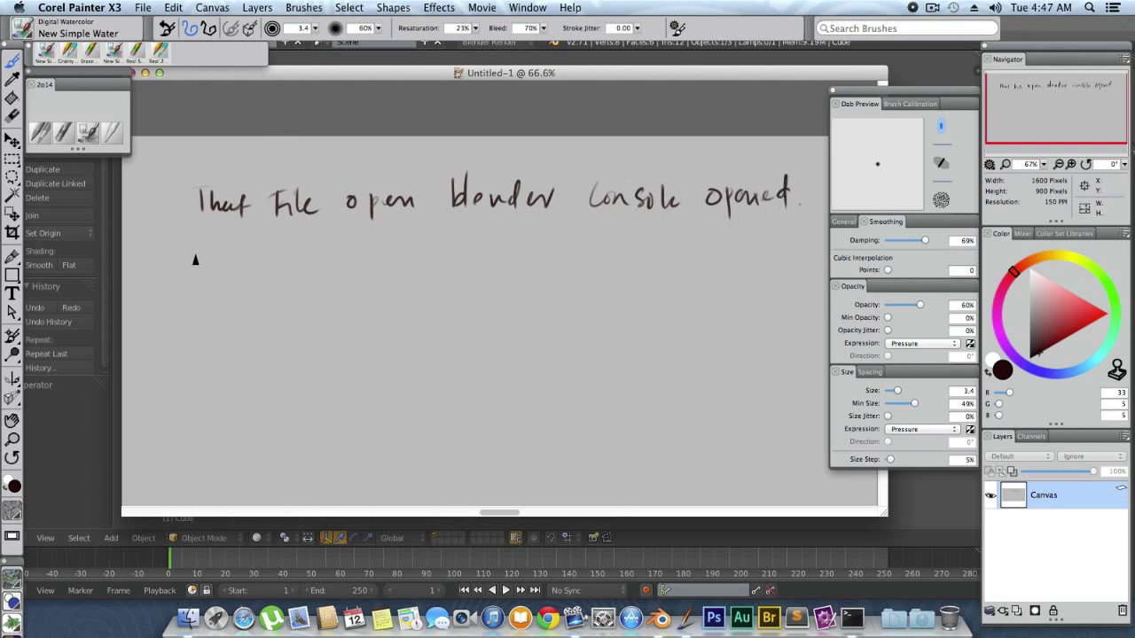
- Draw an arrow and write 'Then goto blender' on the next line
drag(210, 238, 212, 257)
drag(220, 240, 249, 259)
drag(148, 254, 184, 254)
mouse_move(294, 245)
mouse_down()
mouse_move(301, 270)
mouse_move(321, 259)
mouse_up()
mouse_move(332, 237)
mouse_down()
mouse_move(344, 259)
mouse_move(408, 262)
mouse_up()
drag(411, 257, 440, 263)
drag(450, 253, 477, 261)
- Finish the line with the words 'Scripting pannel'
drag(481, 255, 530, 262)
drag(560, 250, 603, 269)
drag(599, 250, 615, 258)
drag(626, 241, 639, 255)
drag(640, 246, 651, 257)
mouse_move(642, 250)
mouse_down()
mouse_move(647, 275)
mouse_move(690, 259)
mouse_up()
drag(701, 250, 738, 260)
drag(741, 252, 764, 257)
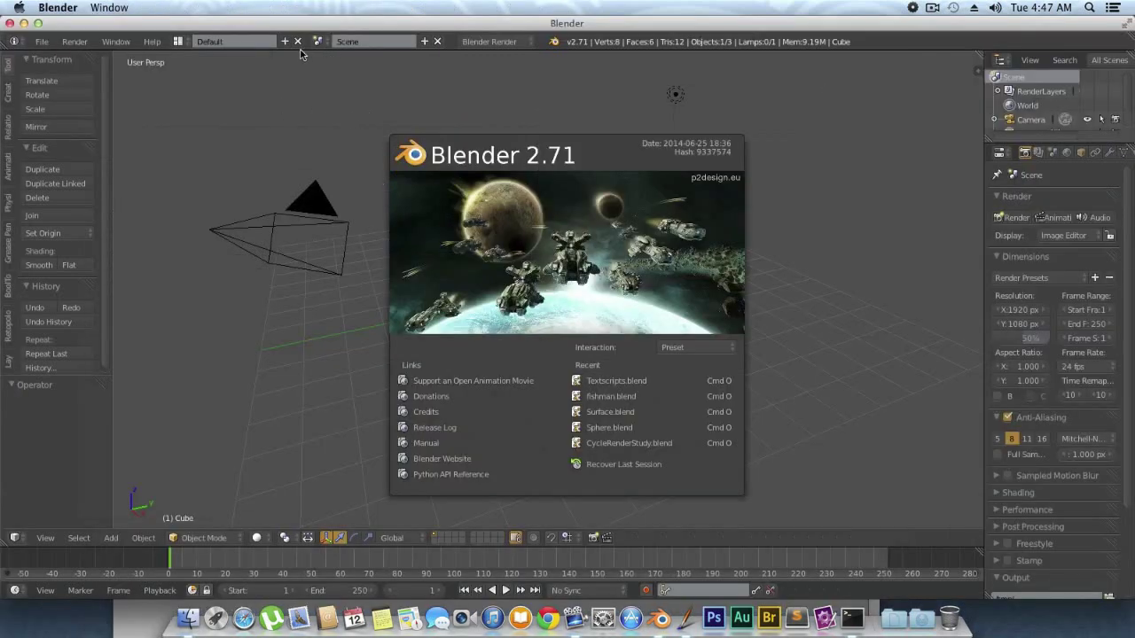
- Close the Blender splash screen and switch the screen layout to Scripting
click(142, 98)
click(177, 41)
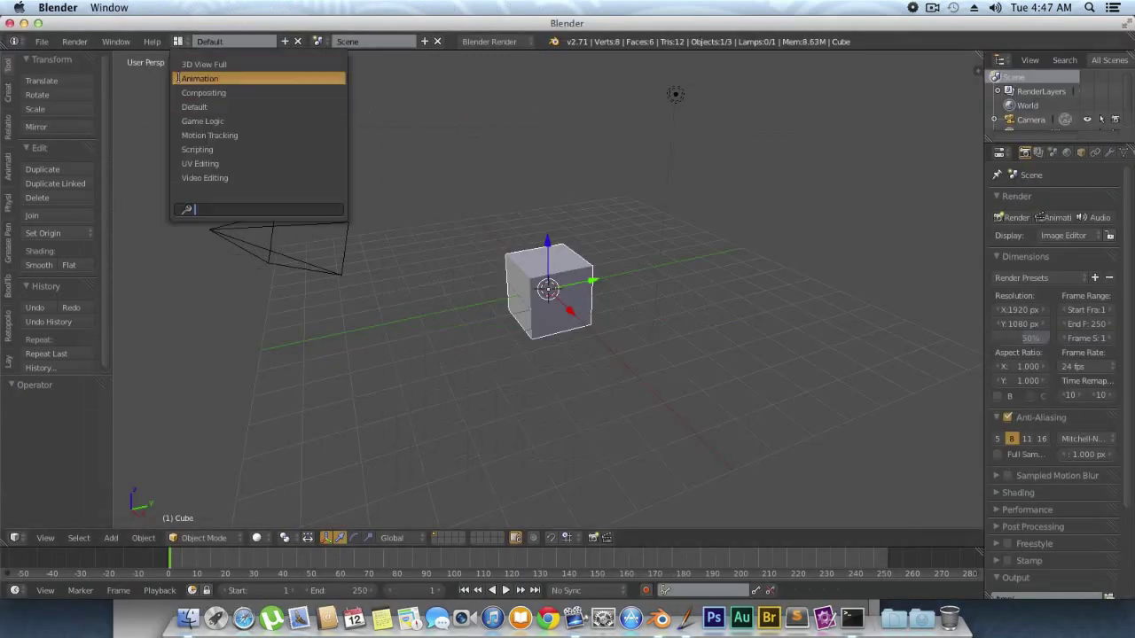
click(223, 149)
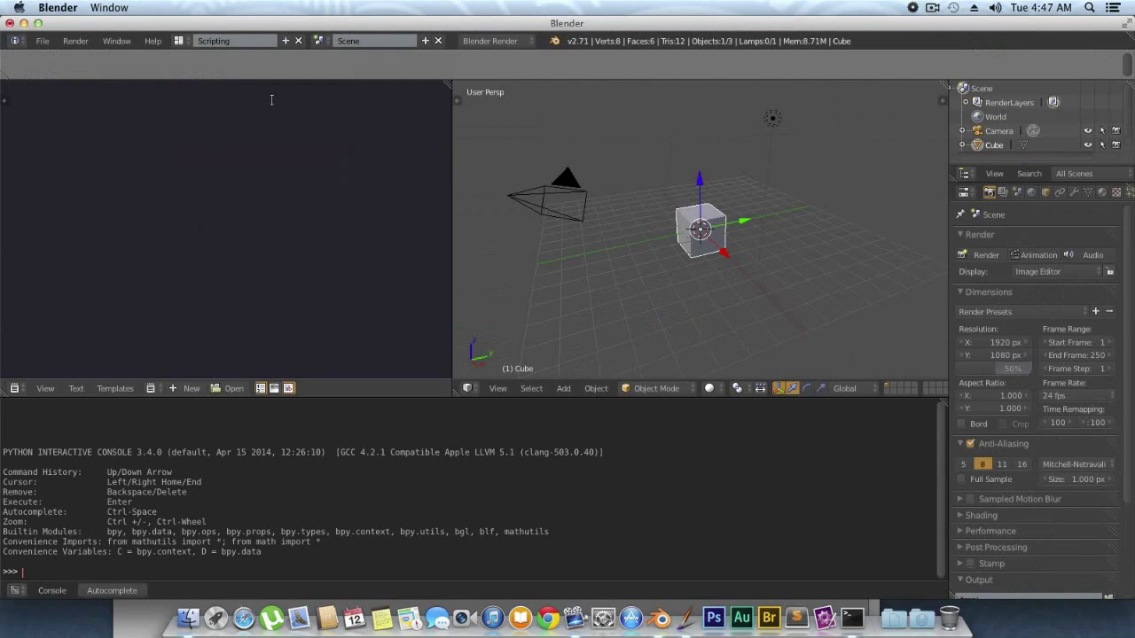
- Back in Painter, draw a third-line arrow and start writing 'we d'
click(817, 616)
mouse_move(617, 258)
mouse_down()
mouse_move(551, 293)
mouse_move(597, 136)
mouse_up()
drag(114, 362, 178, 362)
drag(181, 367, 281, 360)
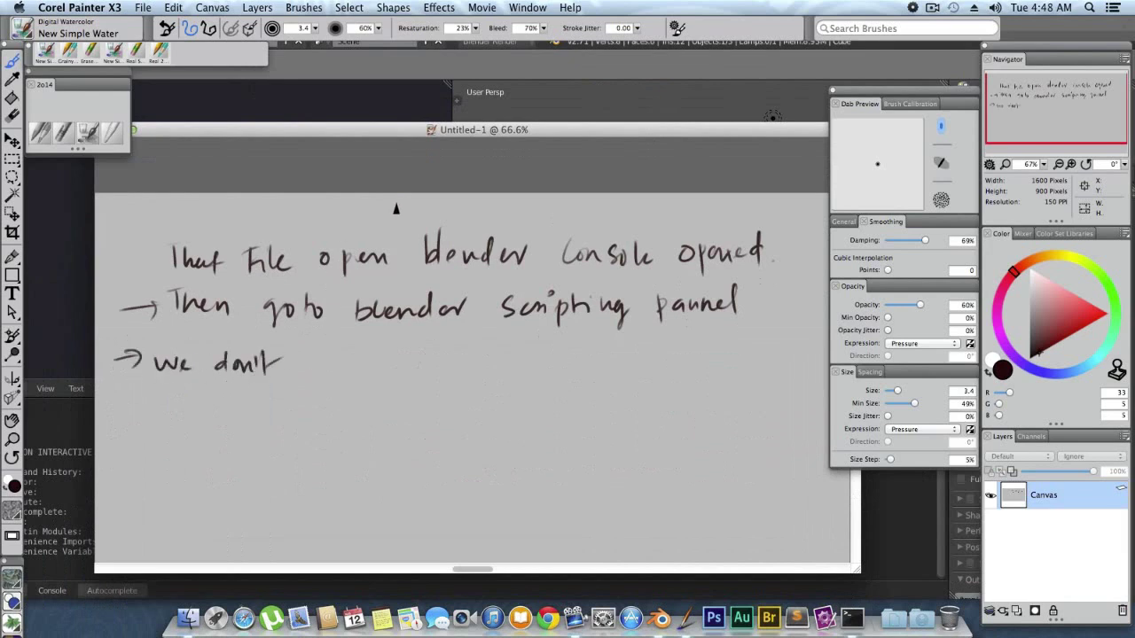
- Continue line three with 'we don't want default cube in our'
drag(472, 131, 500, 145)
drag(338, 380, 353, 389)
drag(354, 382, 390, 389)
mouse_move(397, 371)
mouse_down()
mouse_move(400, 390)
mouse_move(415, 381)
mouse_up()
mouse_move(451, 384)
mouse_down()
mouse_move(459, 365)
mouse_move(487, 390)
mouse_move(526, 379)
mouse_up()
mouse_move(596, 378)
mouse_down()
mouse_move(592, 392)
mouse_move(624, 390)
mouse_up()
mouse_move(631, 365)
mouse_down()
mouse_move(632, 392)
mouse_move(703, 389)
mouse_move(731, 372)
mouse_up()
drag(741, 373, 752, 381)
- Write 'Scene so just delet that' on the fourth line
mouse_move(207, 417)
mouse_down()
mouse_move(190, 445)
mouse_move(223, 443)
mouse_up()
drag(237, 438, 250, 443)
mouse_move(253, 435)
mouse_down()
mouse_move(268, 445)
mouse_move(346, 444)
mouse_move(370, 459)
mouse_move(420, 443)
mouse_up()
drag(429, 426, 433, 447)
drag(499, 434, 505, 450)
drag(510, 442, 532, 449)
mouse_move(540, 442)
mouse_down()
mouse_move(656, 447)
mouse_move(736, 422)
mouse_move(778, 438)
mouse_up()
click(606, 120)
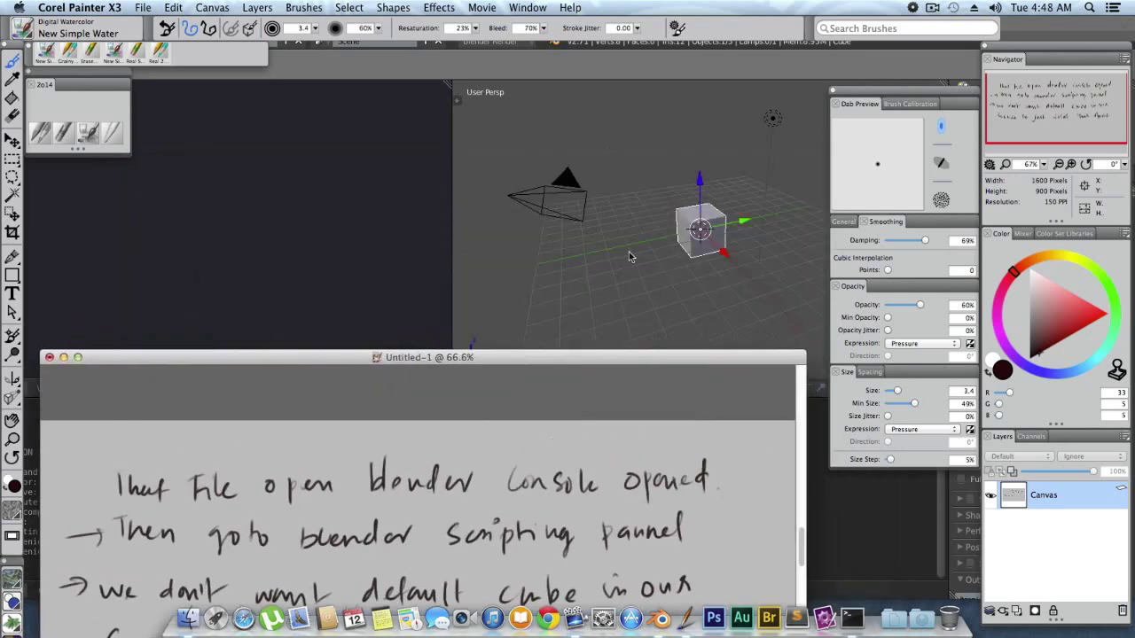
- Delete Blender's default cube with X and confirm the deletion
key(x)
click(708, 232)
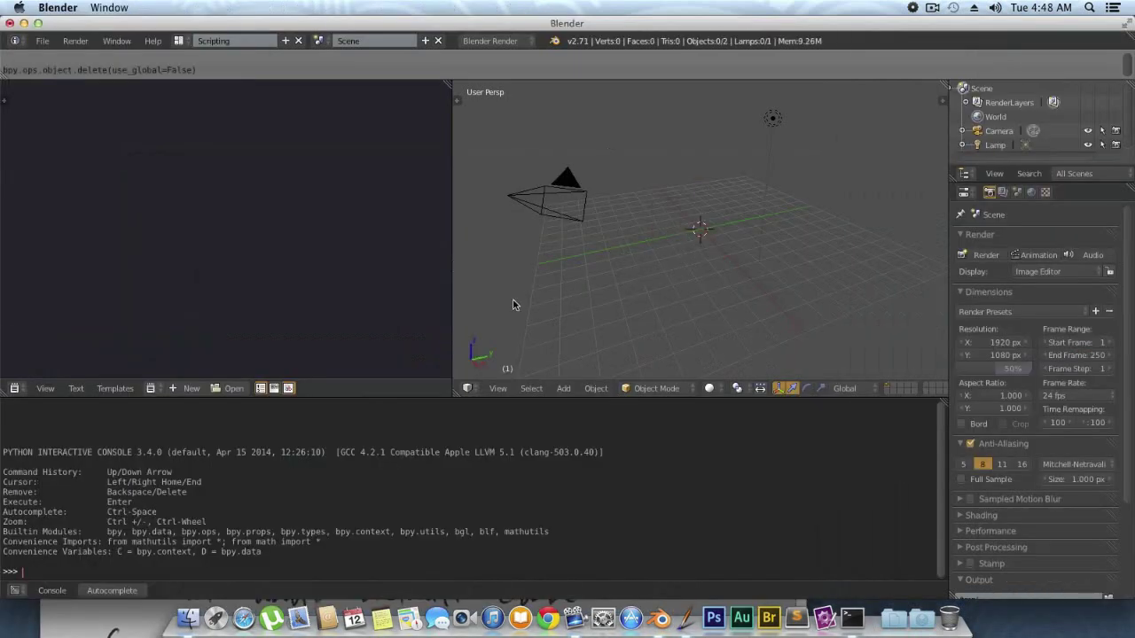
click(824, 618)
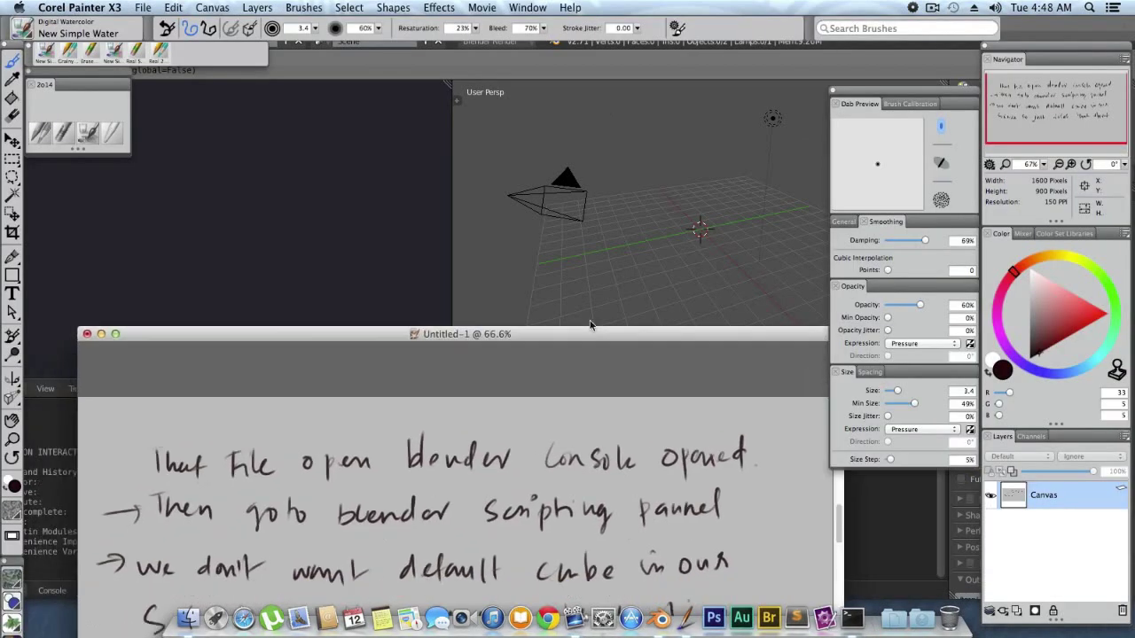
- Enlarge the notes window and write '→ now we go to our scripting pannel to type our scripting code'
double_click(590, 328)
mouse_move(177, 386)
mouse_down()
mouse_move(380, 395)
mouse_move(621, 382)
mouse_move(684, 390)
mouse_move(701, 405)
mouse_move(782, 390)
mouse_move(791, 377)
mouse_up()
drag(213, 438, 223, 443)
drag(262, 418, 282, 470)
drag(291, 437, 314, 443)
drag(378, 441, 667, 431)
drag(670, 426, 685, 438)
drag(686, 433, 747, 434)
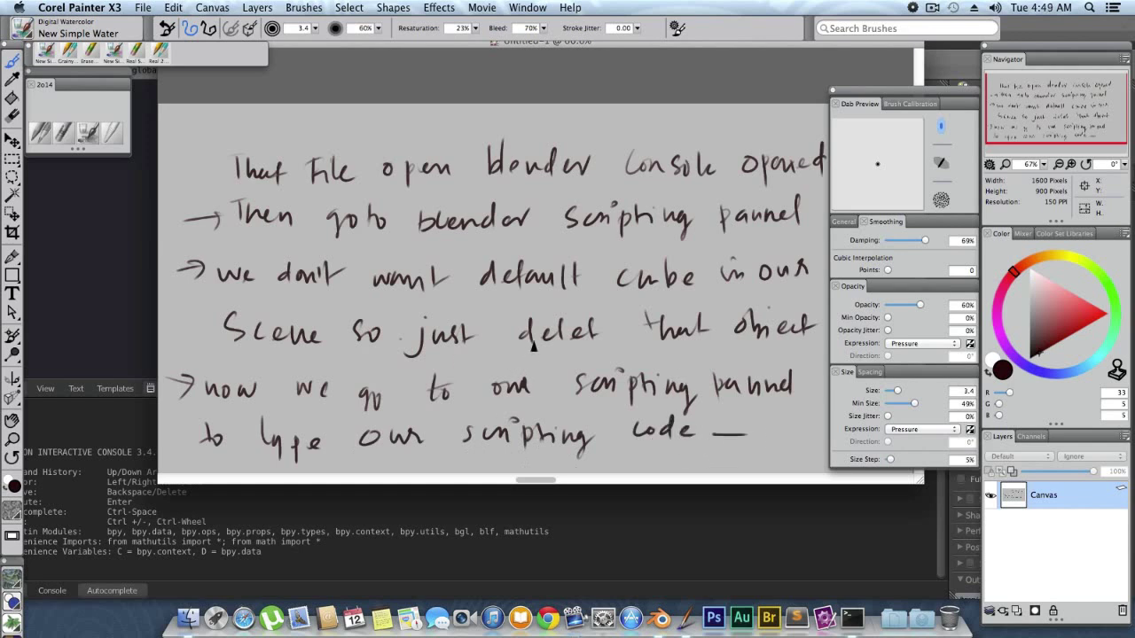
- Clear the canvas and handwrite 'start today I am create simple triangle plane just like'
key(super+a)
key(BackSpace)
mouse_move(185, 130)
mouse_down()
mouse_move(185, 157)
mouse_move(208, 149)
mouse_move(217, 169)
mouse_move(241, 151)
mouse_move(327, 147)
mouse_move(379, 166)
mouse_up()
drag(443, 149, 506, 182)
mouse_move(550, 142)
mouse_down()
mouse_move(562, 169)
mouse_move(701, 161)
mouse_up()
drag(703, 150, 773, 156)
mouse_move(206, 199)
mouse_down()
mouse_move(200, 206)
mouse_move(301, 227)
mouse_move(368, 215)
mouse_up()
mouse_move(371, 190)
mouse_down()
mouse_move(374, 216)
mouse_move(463, 216)
mouse_move(519, 196)
mouse_move(571, 211)
mouse_up()
mouse_move(615, 200)
mouse_down()
mouse_move(612, 220)
mouse_move(701, 204)
mouse_move(780, 213)
mouse_up()
- Write '3 vertices and one face' on the third line
drag(175, 257, 188, 283)
mouse_move(200, 264)
mouse_down()
mouse_move(270, 280)
mouse_move(374, 257)
mouse_move(479, 273)
mouse_up()
drag(475, 261, 512, 271)
drag(535, 258, 538, 263)
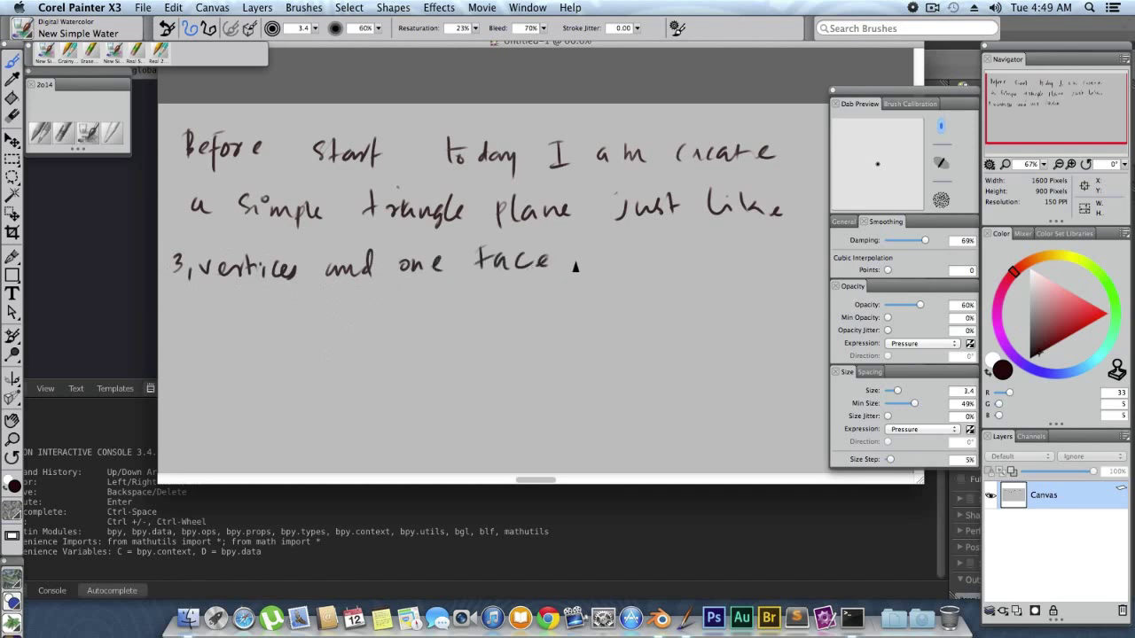
- Sketch a triangle below the text and mark its corners with red dots
mouse_move(190, 415)
mouse_down()
mouse_move(317, 325)
mouse_move(360, 399)
mouse_up()
drag(316, 325, 355, 379)
drag(192, 415, 394, 411)
drag(310, 328, 395, 413)
drag(1080, 299, 1103, 316)
drag(399, 414, 386, 411)
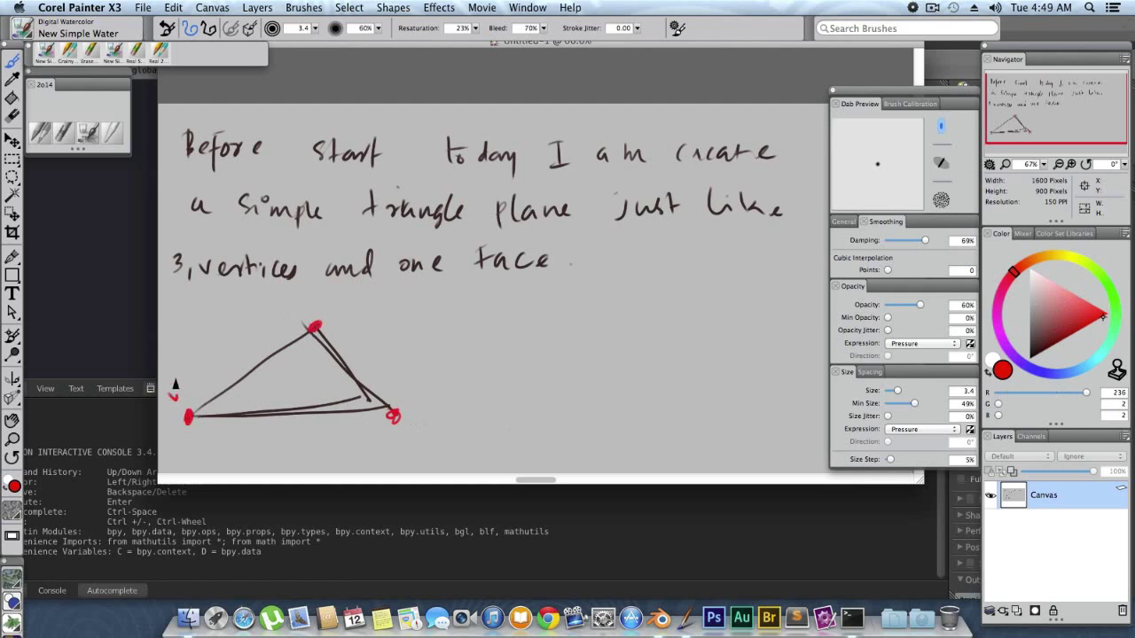
- Label the triangle's corners V1, V2 and V3 in red
drag(183, 382, 184, 392)
drag(319, 300, 330, 299)
drag(336, 304, 348, 317)
drag(410, 408, 419, 407)
drag(424, 409, 426, 423)
- Switch to dark purple ink and write 'Face' in an oval inside the triangle
drag(1021, 276, 1077, 259)
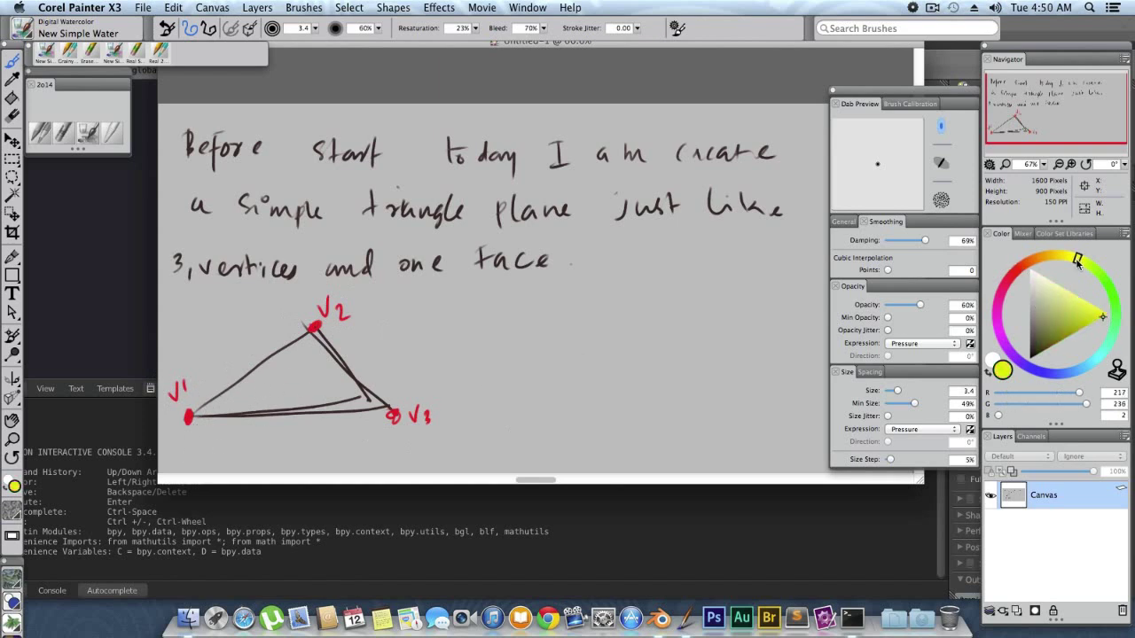
drag(1014, 289, 997, 315)
click(1050, 343)
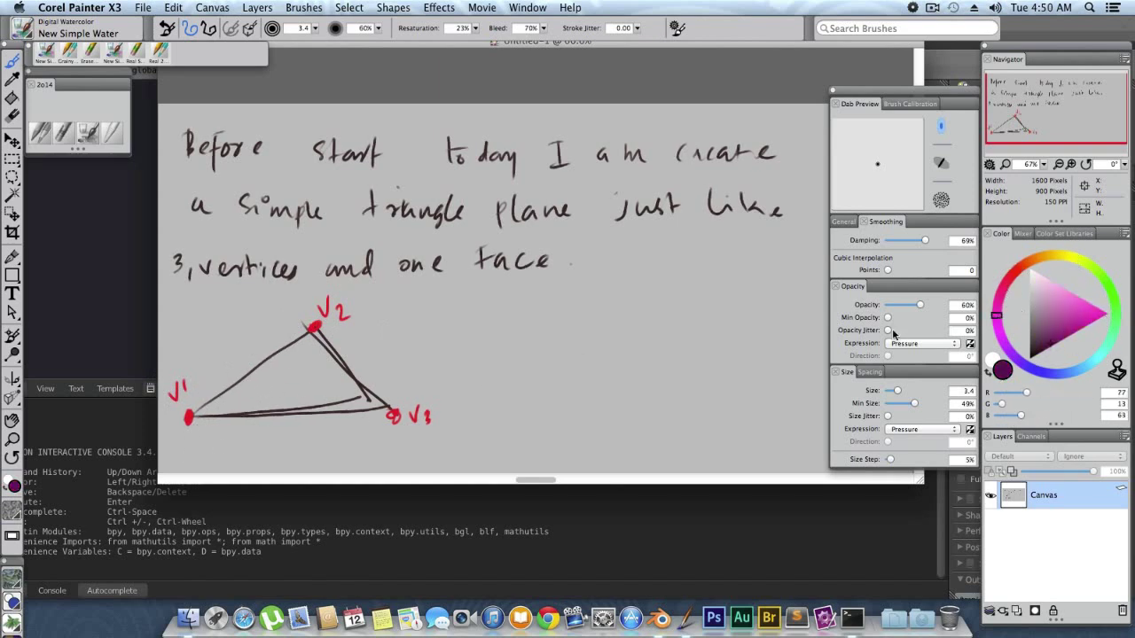
mouse_move(270, 372)
mouse_down()
mouse_move(286, 390)
mouse_move(311, 381)
mouse_up()
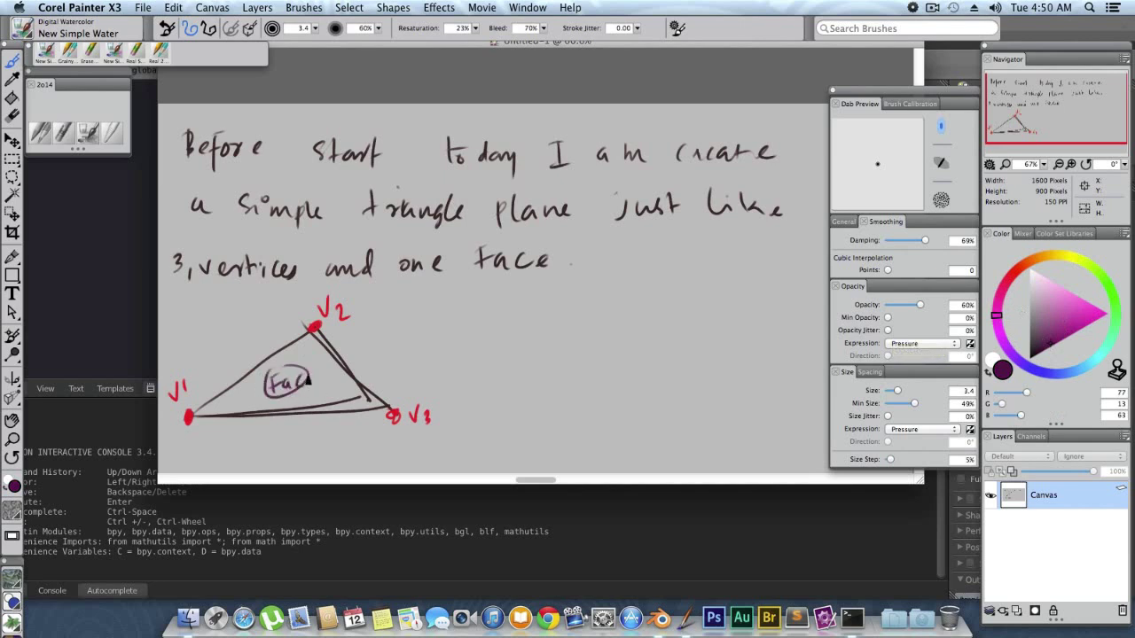
- Write 'vertices = 3 [1,2,3]' and 'face = 1' beside the triangle
mouse_move(448, 302)
mouse_down()
mouse_move(498, 319)
mouse_move(532, 306)
mouse_move(581, 309)
mouse_up()
drag(599, 298, 597, 310)
drag(434, 349, 445, 347)
drag(458, 346, 466, 357)
drag(535, 360, 563, 365)
drag(446, 377, 447, 388)
drag(454, 380, 470, 388)
mouse_move(646, 292)
mouse_down()
mouse_move(647, 319)
mouse_move(728, 310)
mouse_up()
mouse_move(733, 282)
mouse_down()
mouse_move(750, 287)
mouse_move(730, 325)
mouse_up()
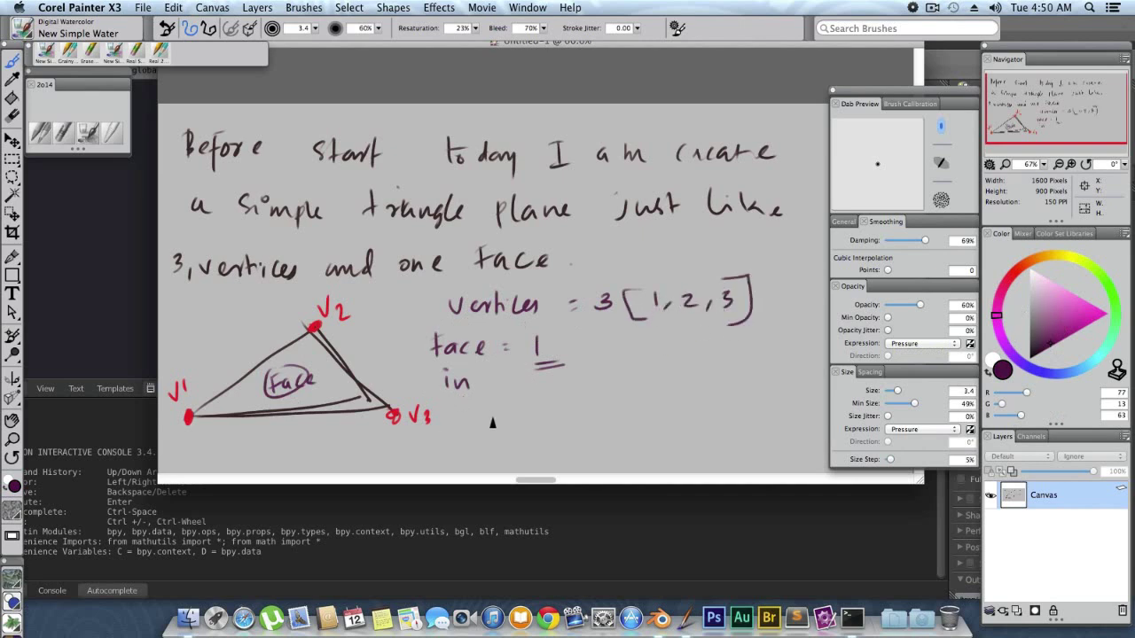
- Add the note 'in blender vertices calculate From 0' with 'num' underlined
drag(493, 372, 516, 398)
drag(523, 390, 571, 397)
drag(575, 390, 596, 383)
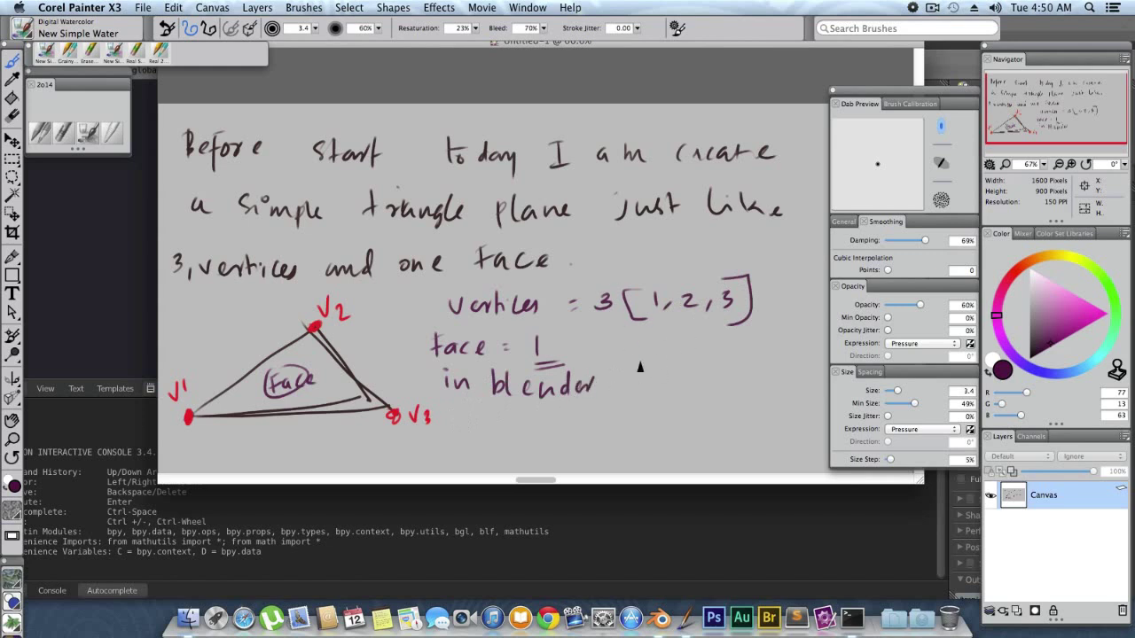
mouse_move(617, 374)
mouse_down()
mouse_move(690, 390)
mouse_move(826, 379)
mouse_up()
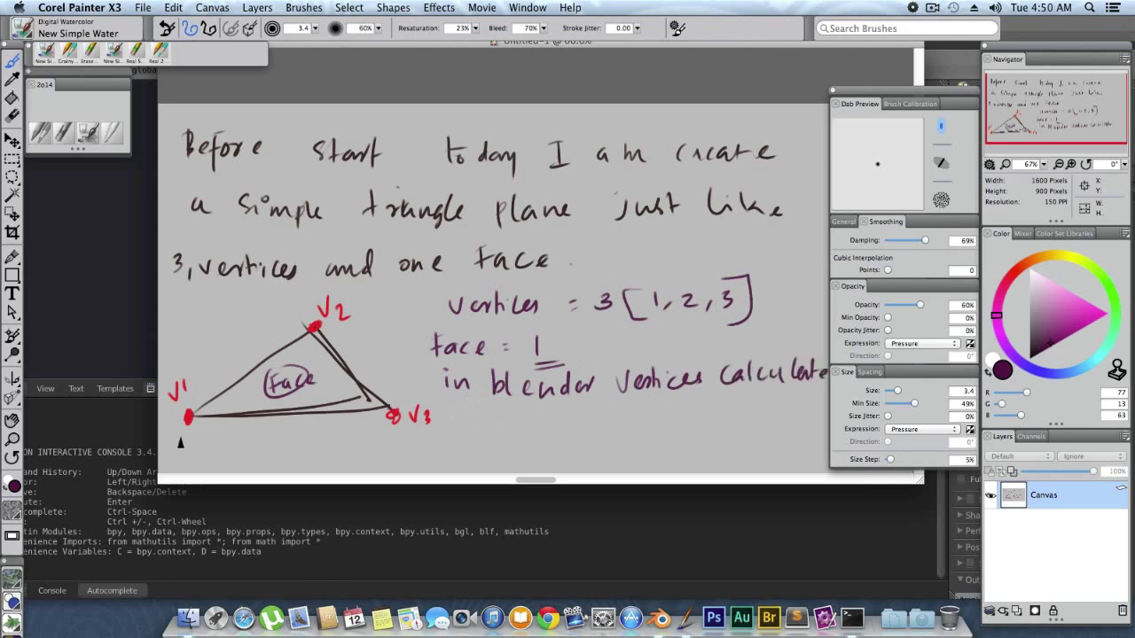
mouse_move(451, 425)
mouse_down()
mouse_move(472, 436)
mouse_move(594, 435)
mouse_up()
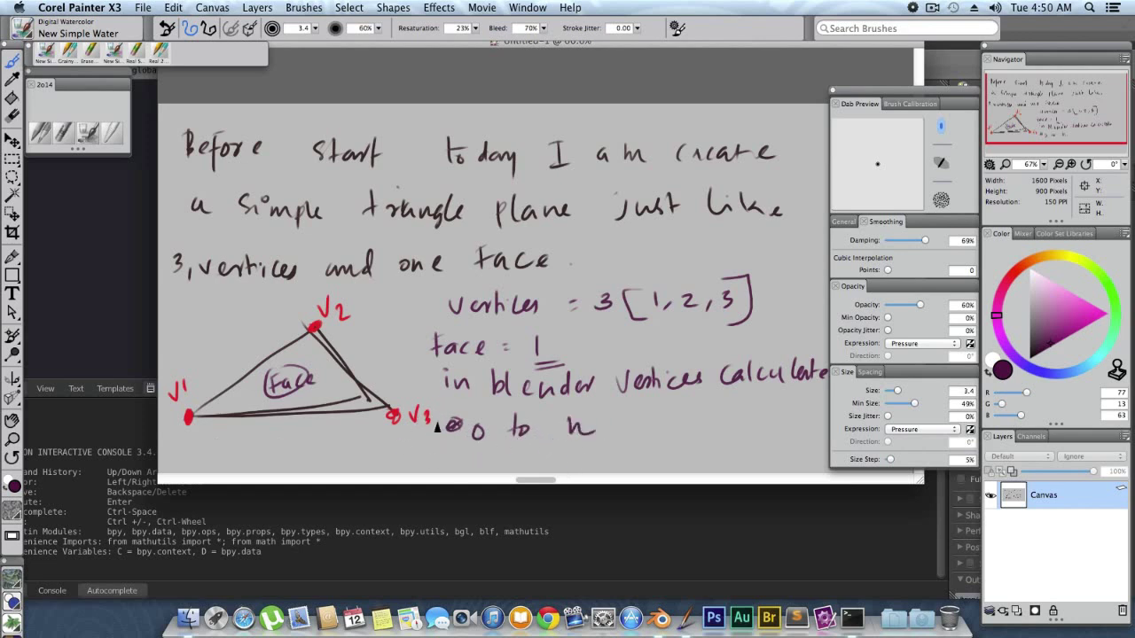
mouse_move(412, 450)
mouse_down()
mouse_move(422, 460)
mouse_move(459, 454)
mouse_up()
drag(541, 447, 636, 436)
mouse_move(630, 413)
mouse_down()
mouse_move(640, 427)
mouse_move(690, 424)
mouse_up()
- Underline '3 [1,2,3]', append '= [0,1,2]', and write v0, V1, V2 above it
drag(615, 328, 769, 317)
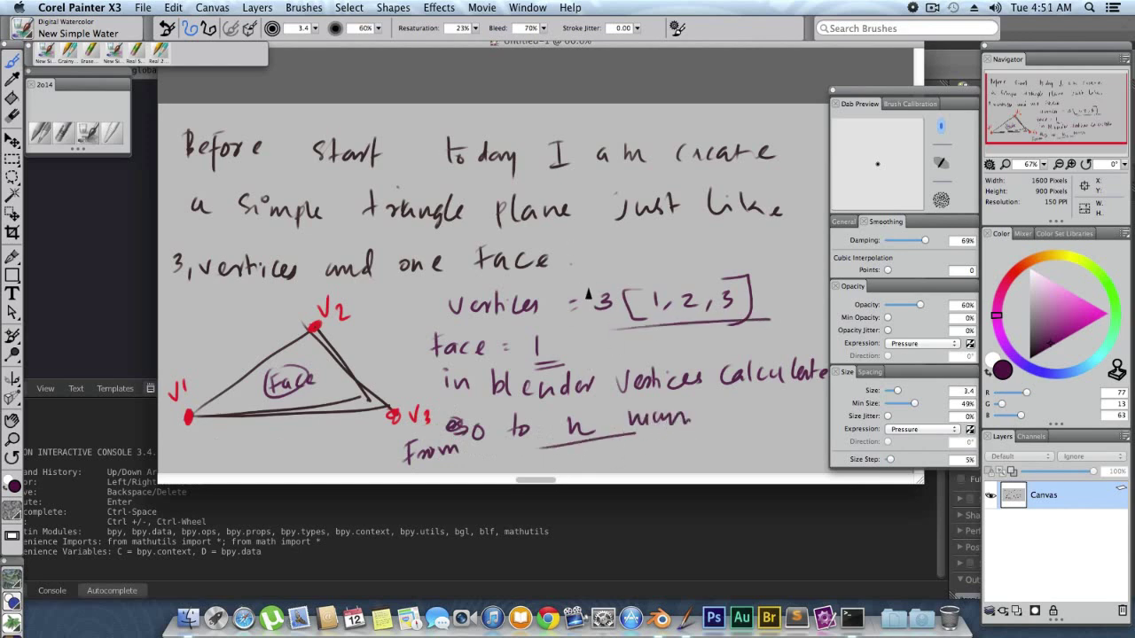
scroll(555, 296, right, 5)
mouse_move(651, 293)
mouse_down()
mouse_move(651, 323)
mouse_move(660, 300)
mouse_move(670, 315)
mouse_up()
click(677, 302)
drag(689, 287, 689, 306)
mouse_move(702, 300)
mouse_down()
mouse_move(700, 311)
mouse_move(734, 306)
mouse_move(732, 316)
mouse_up()
mouse_move(626, 250)
mouse_down()
mouse_move(644, 270)
mouse_move(670, 255)
mouse_up()
drag(680, 264, 702, 251)
mouse_move(709, 250)
mouse_down()
mouse_move(711, 262)
mouse_move(733, 249)
mouse_move(756, 261)
mouse_up()
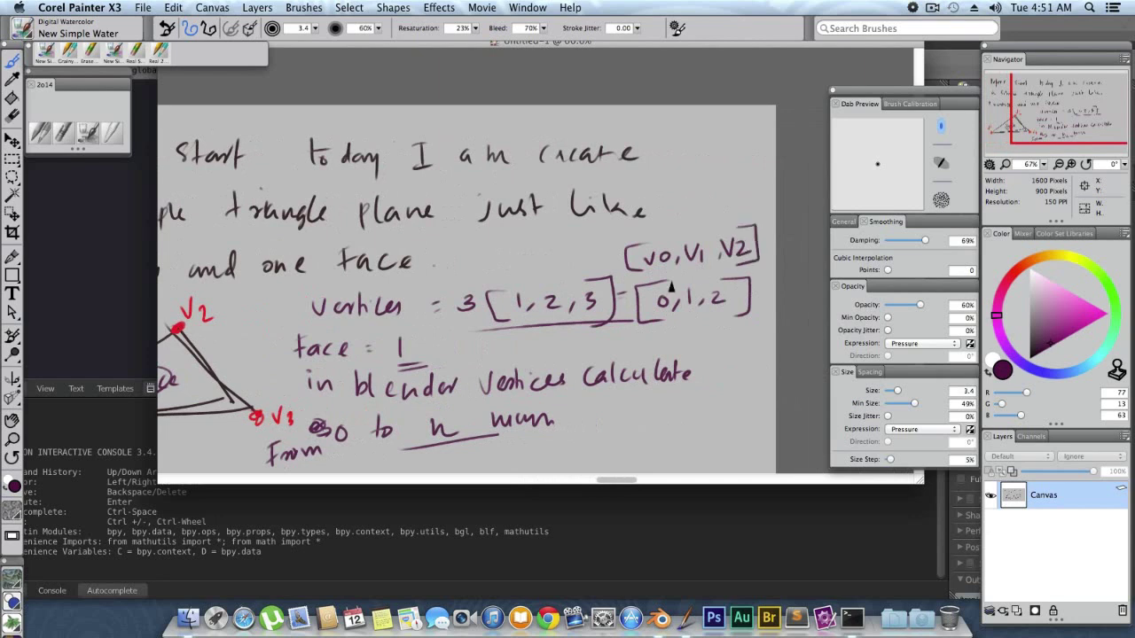
mouse_move(435, 348)
mouse_down()
mouse_move(628, 266)
mouse_move(414, 349)
mouse_move(436, 345)
mouse_up()
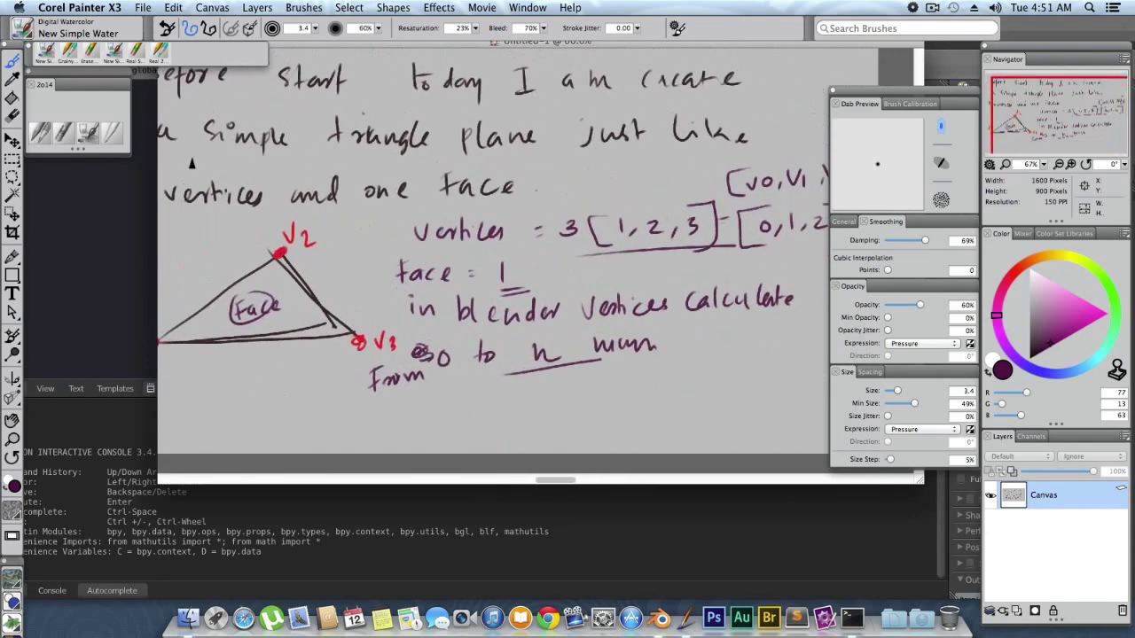
click(87, 133)
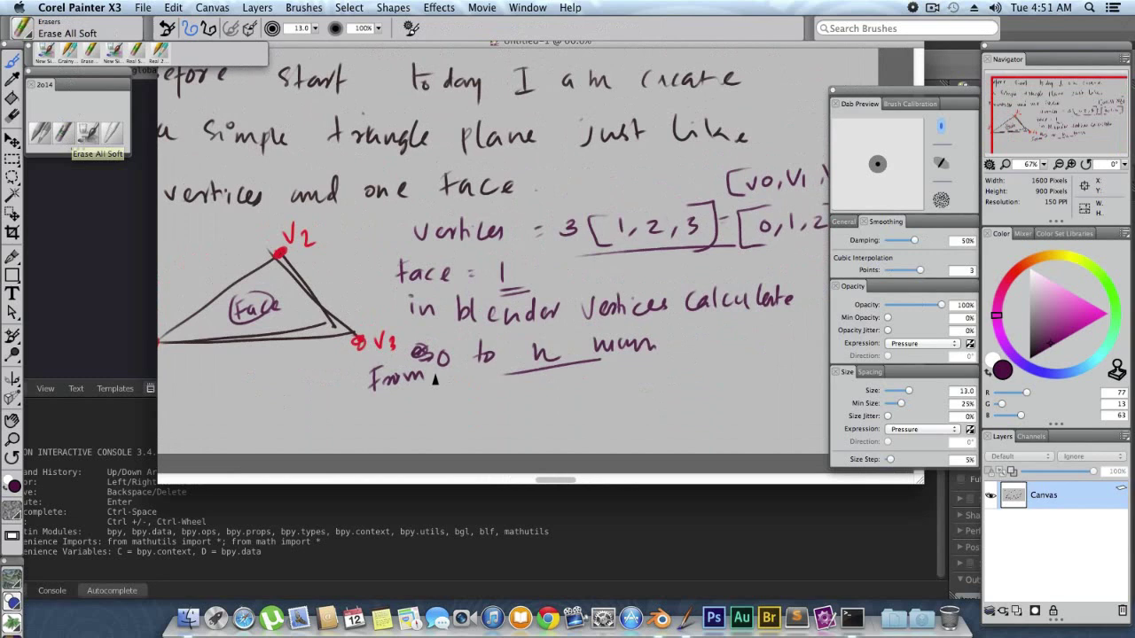
- Enlarge the soft eraser and wipe out the vertex and face numbering notes
right_click(441, 238)
click(452, 244)
right_click(395, 227)
click(408, 233)
mouse_move(432, 371)
mouse_down()
mouse_move(443, 346)
mouse_move(464, 342)
mouse_move(439, 226)
mouse_move(599, 295)
mouse_move(580, 321)
mouse_move(621, 226)
mouse_move(647, 209)
mouse_move(712, 225)
mouse_move(497, 178)
mouse_move(407, 184)
mouse_up()
drag(605, 45, 587, 57)
- With brown watercolour ink, write 'Before creating a mesh object in blender'
click(87, 132)
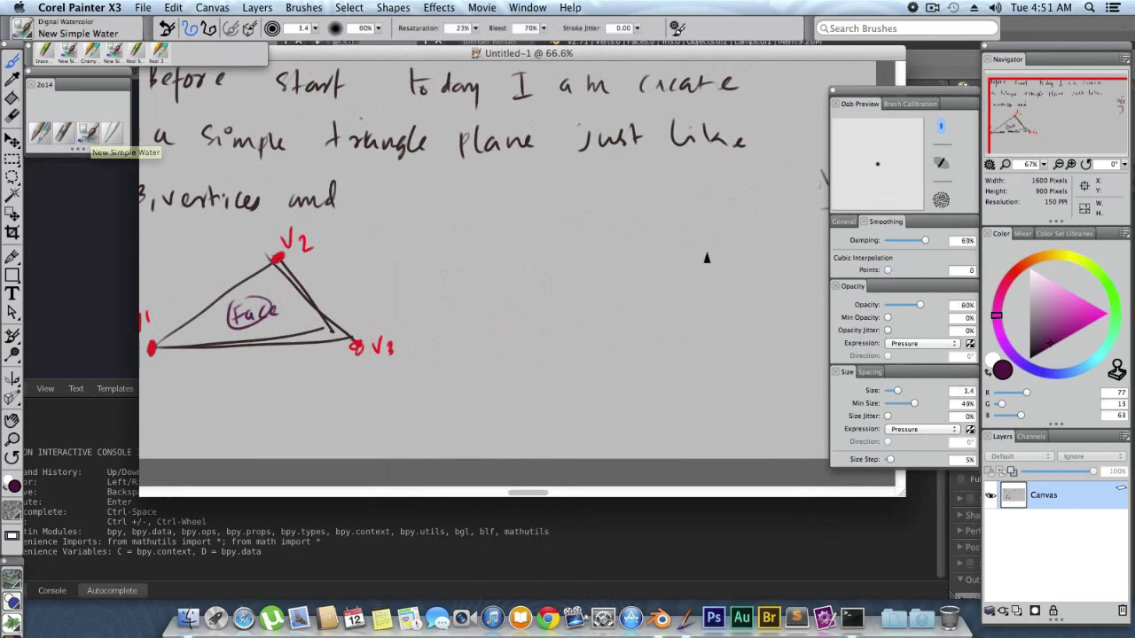
click(1026, 264)
drag(466, 210, 769, 206)
mouse_move(458, 245)
mouse_down()
mouse_move(506, 257)
mouse_move(523, 237)
mouse_move(598, 259)
mouse_up()
mouse_move(616, 237)
mouse_down()
mouse_move(620, 261)
mouse_move(673, 248)
mouse_move(761, 253)
mouse_move(789, 229)
mouse_move(805, 241)
mouse_up()
drag(426, 282, 445, 291)
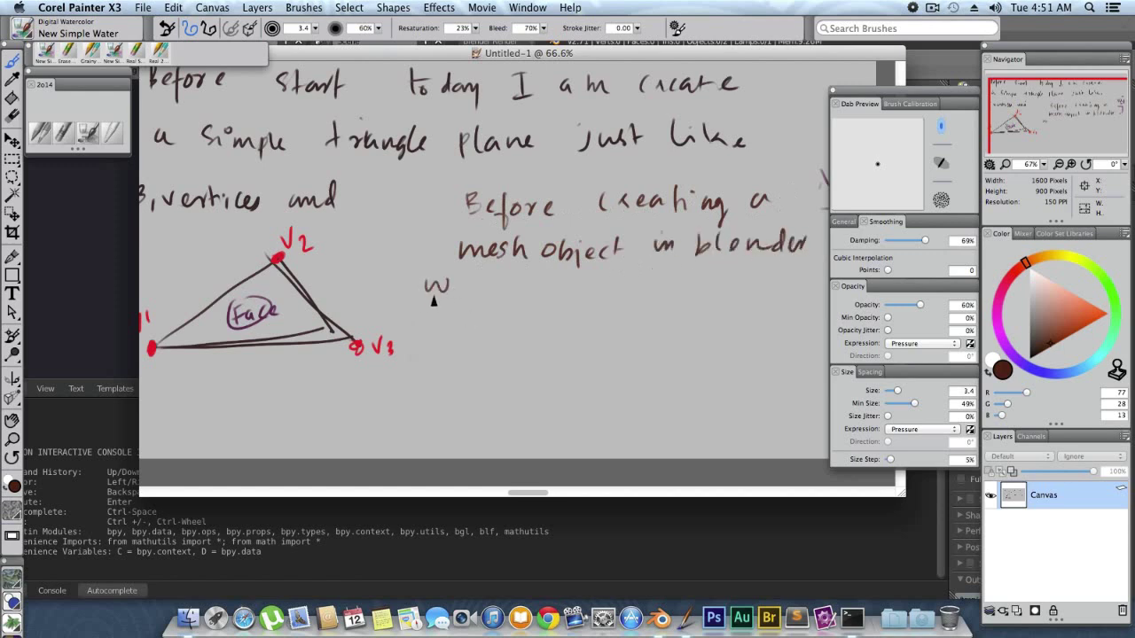
key(ctrl+z)
- Write 'we know about what are the' beside the triangle
drag(350, 291, 369, 293)
drag(376, 297, 402, 305)
mouse_move(413, 290)
mouse_down()
mouse_move(406, 300)
mouse_move(470, 288)
mouse_move(525, 299)
mouse_up()
drag(534, 291, 552, 301)
mouse_move(557, 280)
mouse_down()
mouse_move(560, 300)
mouse_move(754, 295)
mouse_up()
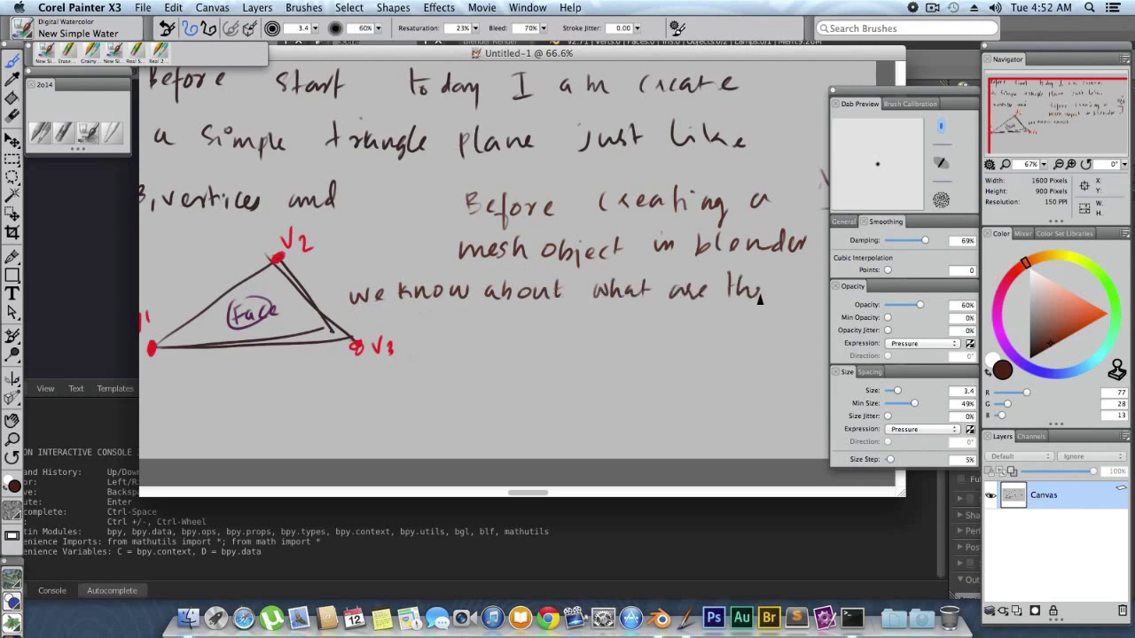
scroll(732, 297, right, 3)
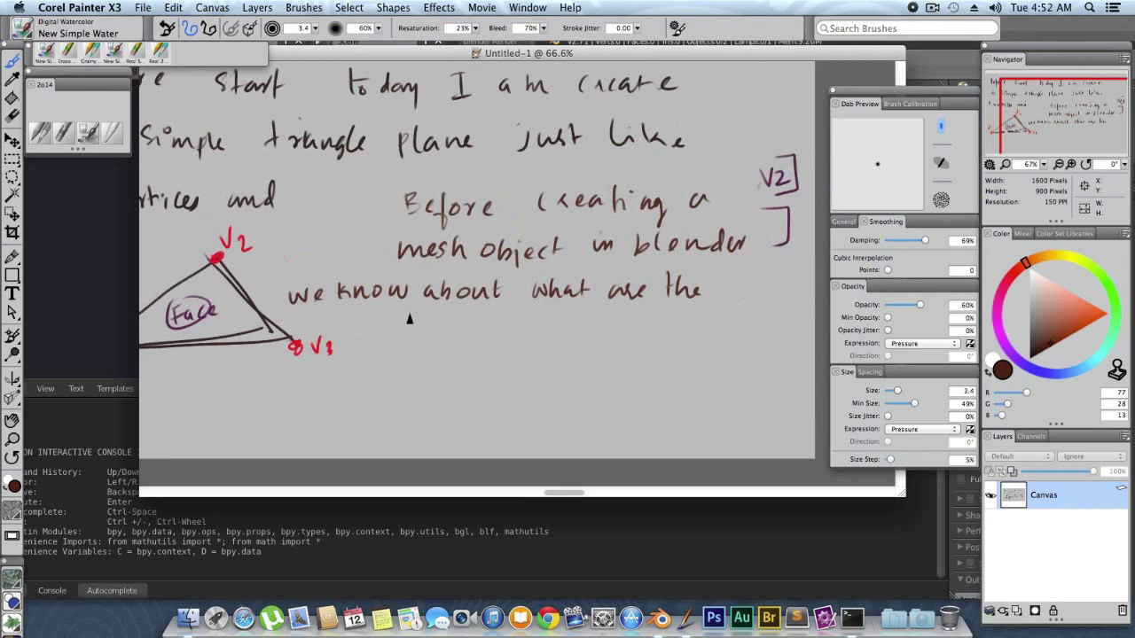
- Finish with 'fundamental of a mesh properties = Vertices, edges, faces these are 3 components'
drag(727, 298, 785, 290)
drag(342, 321, 431, 311)
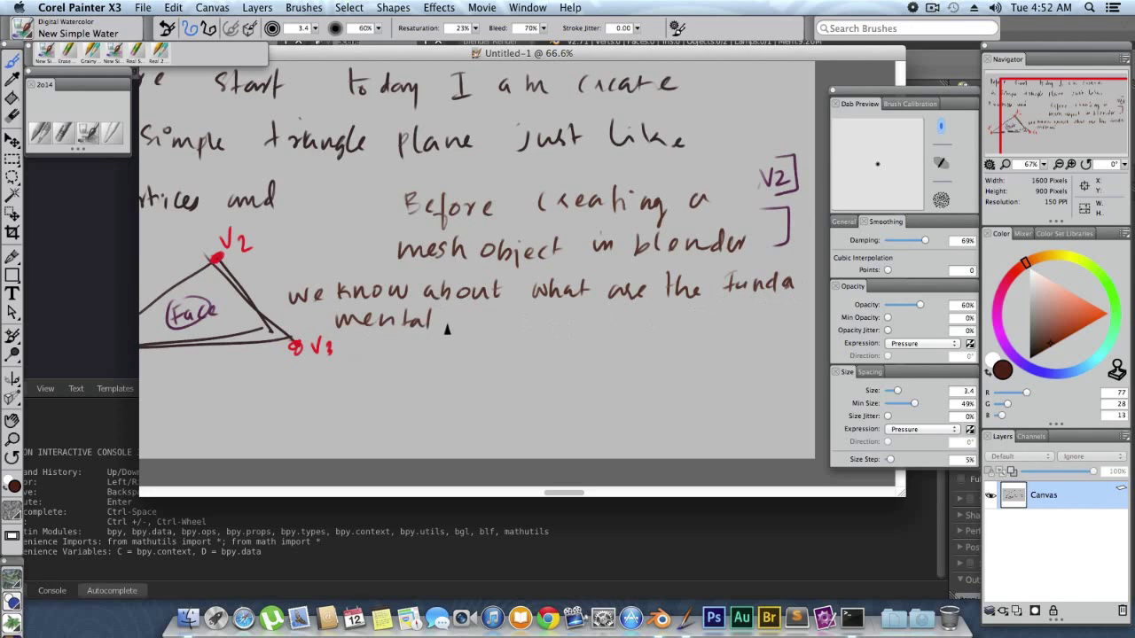
mouse_move(501, 350)
mouse_down()
mouse_move(612, 355)
mouse_move(631, 381)
mouse_move(656, 347)
mouse_move(714, 352)
mouse_up()
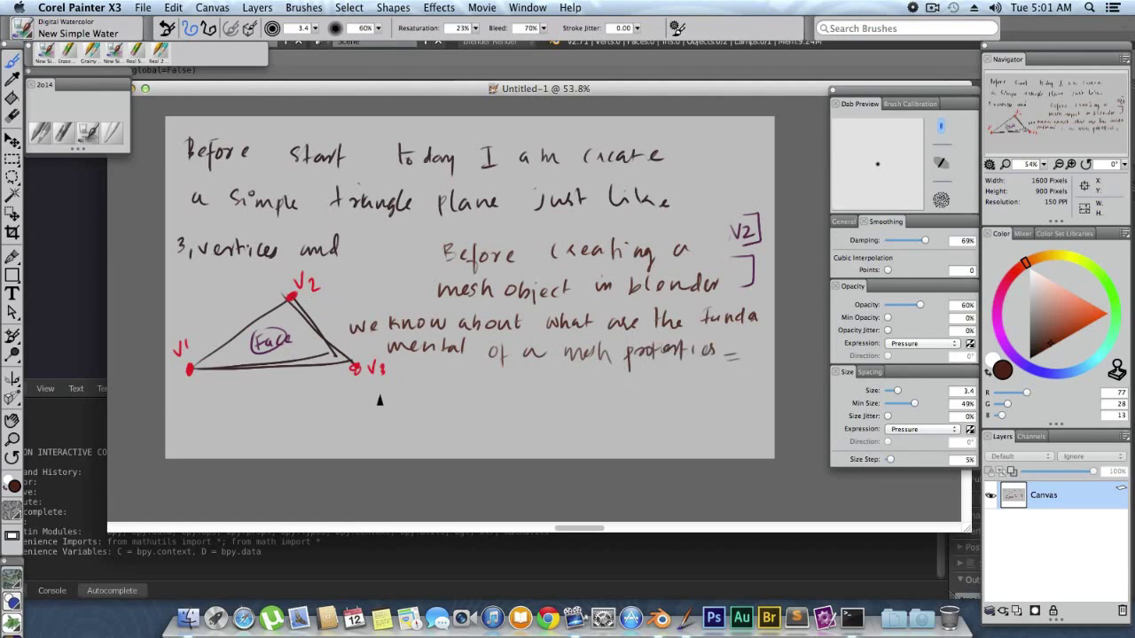
mouse_move(236, 385)
mouse_down()
mouse_move(310, 398)
mouse_move(600, 404)
mouse_move(746, 390)
mouse_up()
mouse_move(236, 434)
mouse_down()
mouse_move(365, 433)
mouse_move(236, 434)
mouse_up()
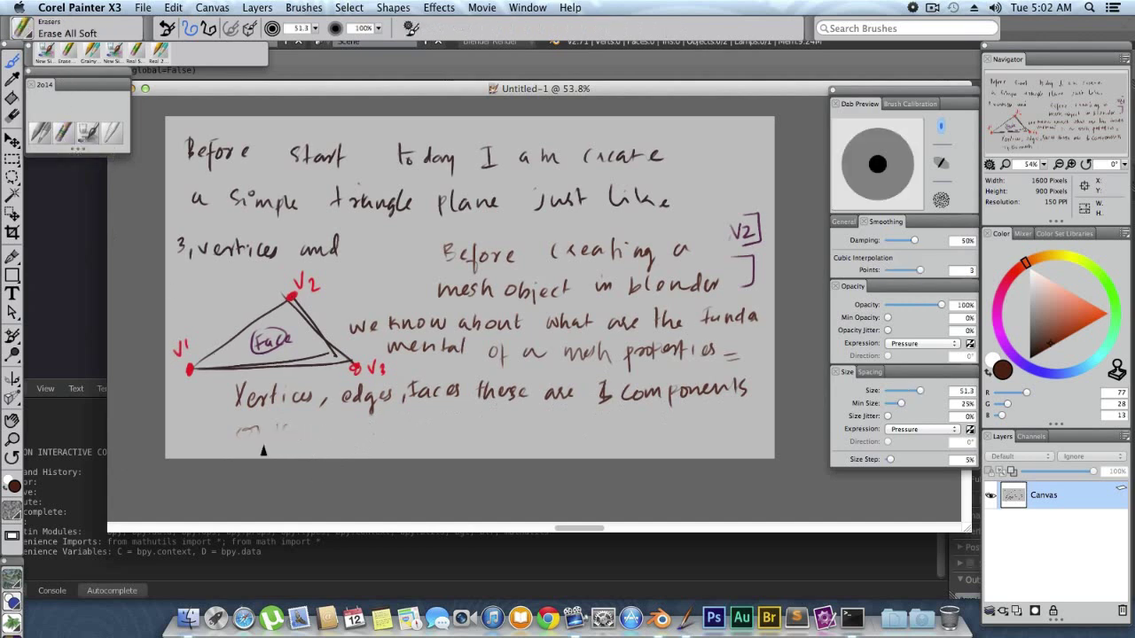
- Erase the mesh components and 'Before creating a mesh' notes
mouse_move(390, 395)
mouse_down()
mouse_move(233, 398)
mouse_move(749, 391)
mouse_move(355, 328)
mouse_move(709, 336)
mouse_move(635, 353)
mouse_up()
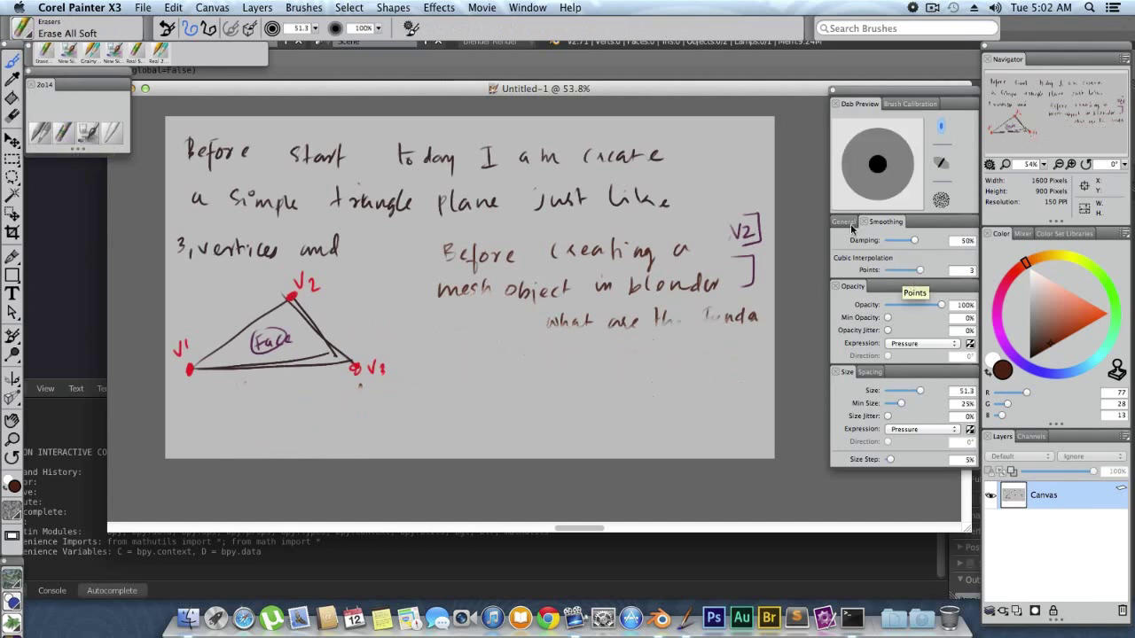
mouse_move(546, 321)
mouse_down()
mouse_move(754, 318)
mouse_move(476, 292)
mouse_move(737, 235)
mouse_move(753, 275)
mouse_up()
drag(537, 281, 514, 286)
click(869, 373)
click(838, 221)
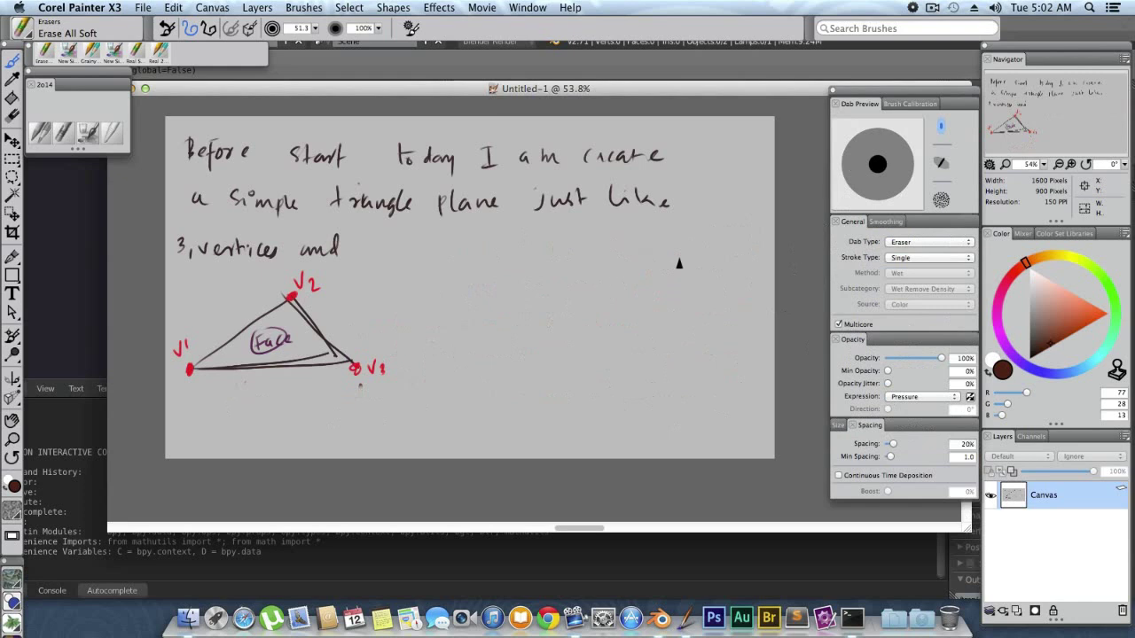
- Switch to dark green watercolour ink and number the triangle's vertices 0, 1 and 2
click(87, 132)
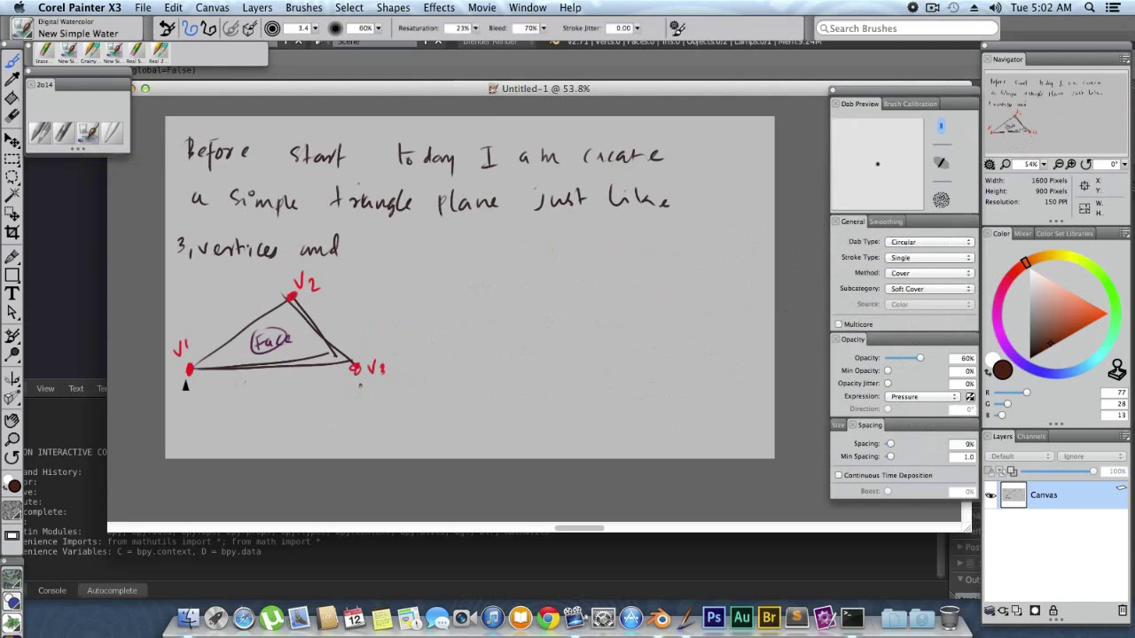
drag(1093, 261, 1112, 295)
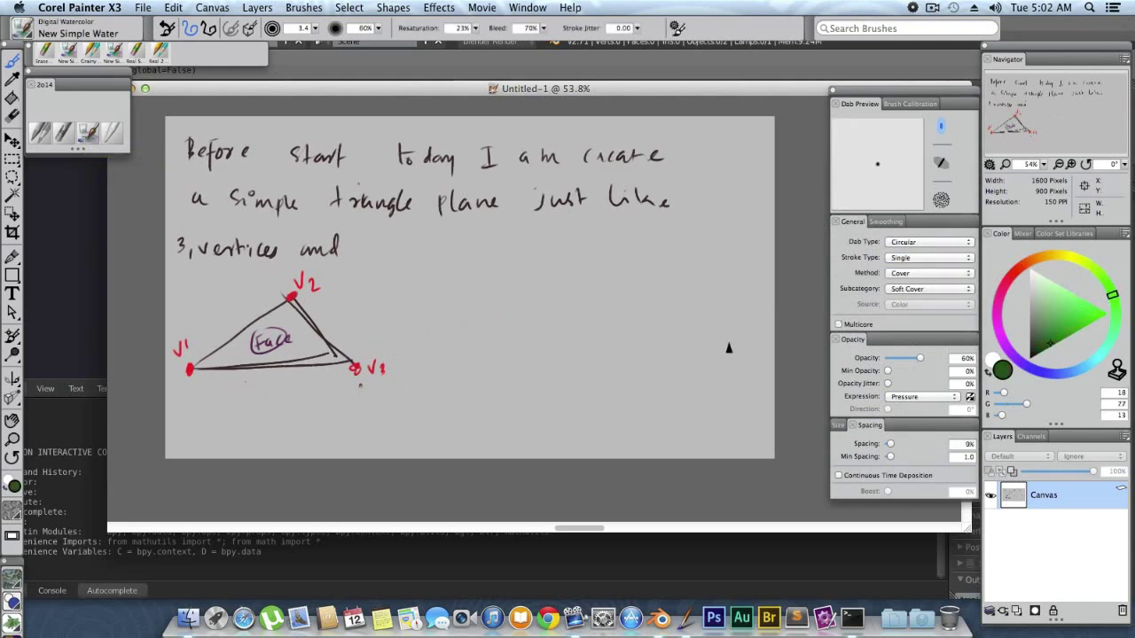
click(1032, 260)
drag(1034, 266, 1112, 331)
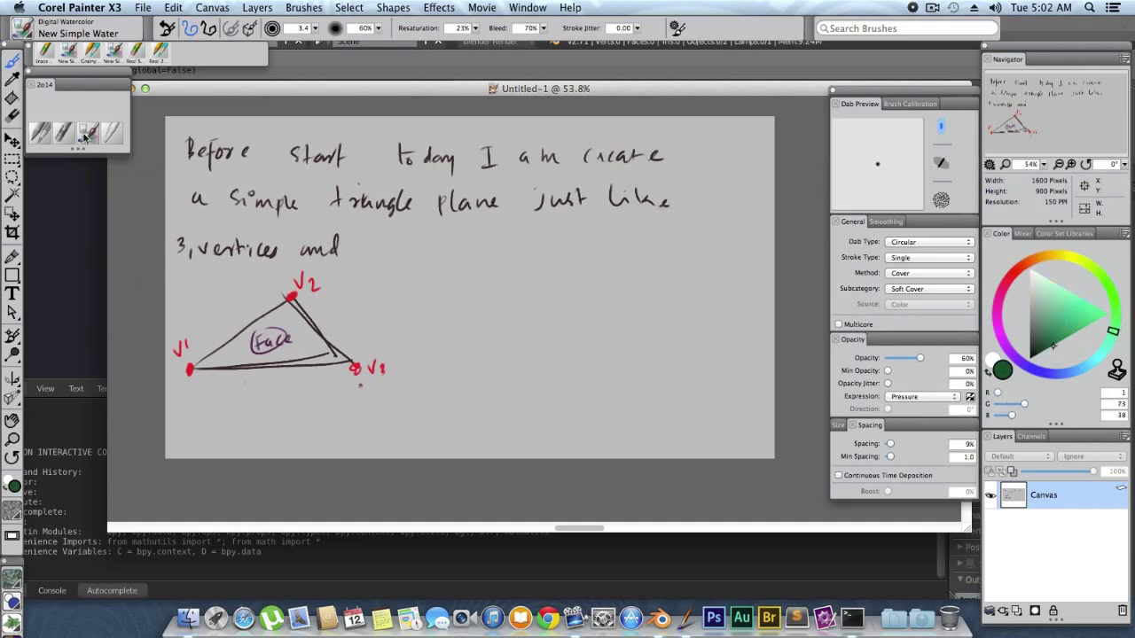
drag(186, 387, 189, 387)
drag(337, 376, 337, 386)
drag(309, 293, 314, 296)
- Write that in Blender Python, vertices are represented as a list of tuples
drag(406, 237, 415, 254)
drag(423, 237, 428, 256)
drag(453, 242, 745, 239)
mouse_move(343, 279)
mouse_down()
mouse_move(653, 287)
mouse_move(720, 271)
mouse_up()
drag(374, 309, 370, 328)
mouse_move(391, 318)
mouse_down()
mouse_move(432, 338)
mouse_move(494, 335)
mouse_up()
- Write the bracketed vertex list of three (x,y,z) coordinate tuples
drag(483, 340, 543, 357)
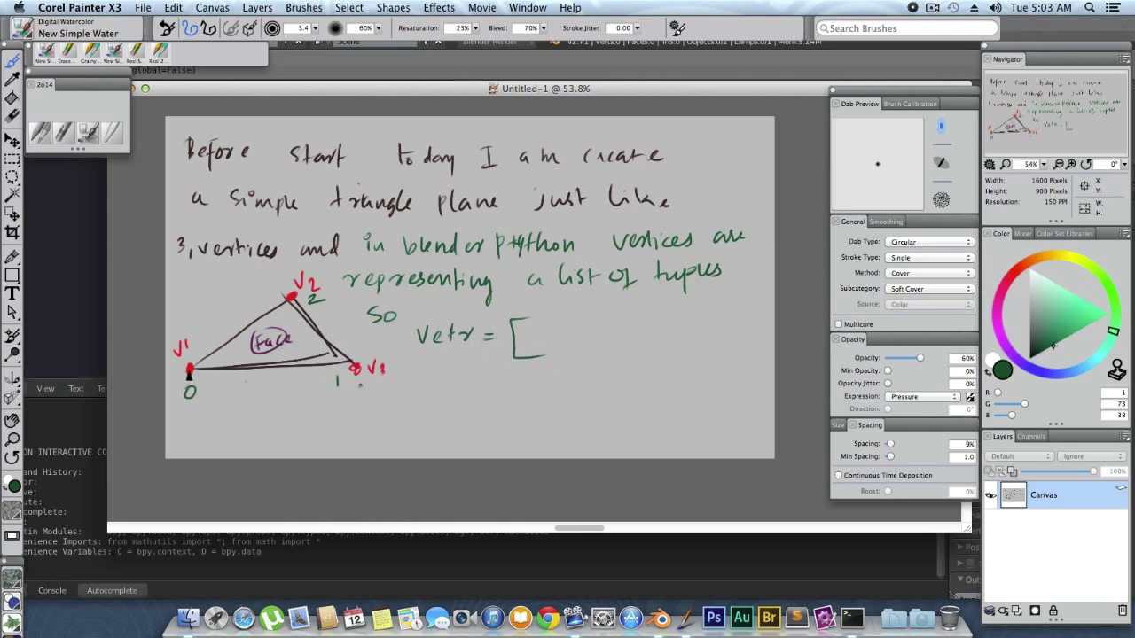
drag(540, 324, 536, 344)
mouse_move(553, 330)
mouse_down()
mouse_move(566, 344)
mouse_move(553, 344)
mouse_move(589, 348)
mouse_up()
mouse_move(602, 339)
mouse_down()
mouse_move(600, 348)
mouse_move(621, 338)
mouse_up()
drag(624, 326, 638, 344)
mouse_move(661, 325)
mouse_down()
mouse_move(657, 342)
mouse_move(679, 341)
mouse_up()
mouse_move(679, 327)
mouse_down()
mouse_move(686, 348)
mouse_move(711, 346)
mouse_up()
drag(716, 325, 736, 339)
mouse_move(744, 323)
mouse_down()
mouse_move(741, 340)
mouse_move(775, 331)
mouse_up()
drag(770, 346, 766, 356)
drag(756, 296, 773, 297)
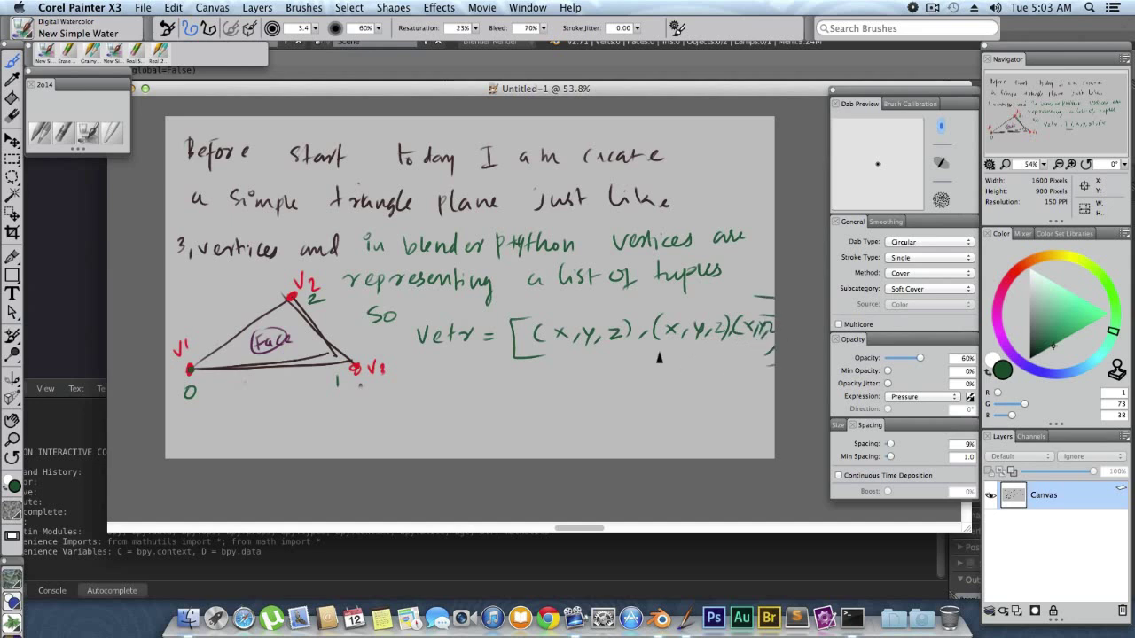
- Label the three tuples V1, V2 and V3
drag(549, 303, 558, 304)
drag(561, 305, 562, 317)
drag(683, 301, 697, 301)
mouse_move(699, 303)
mouse_down()
mouse_move(711, 313)
mouse_move(740, 295)
mouse_up()
drag(741, 298, 748, 308)
scroll(398, 382, down, 3)
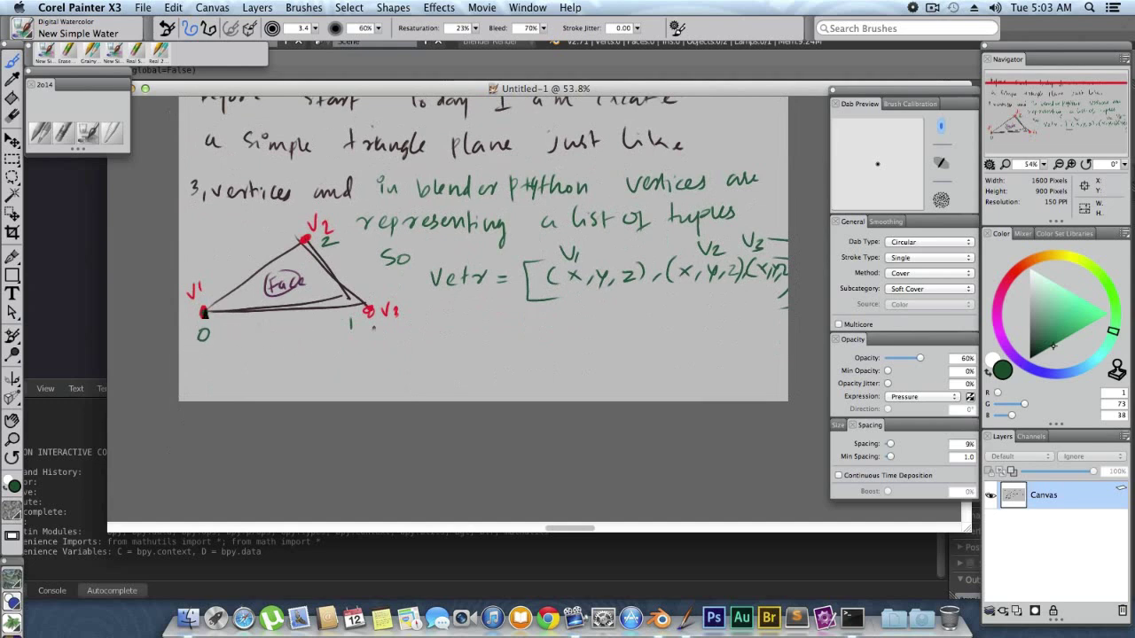
- Add a checkbox note on deciding the first vertex's location in 3D space at (0,0,0)
drag(186, 360, 195, 365)
mouse_move(197, 354)
mouse_down()
mouse_move(192, 370)
mouse_move(756, 330)
mouse_up()
mouse_move(203, 378)
mouse_down()
mouse_move(222, 390)
mouse_move(410, 388)
mouse_up()
mouse_move(413, 367)
mouse_down()
mouse_move(431, 381)
mouse_move(493, 376)
mouse_move(462, 378)
mouse_up()
drag(658, 323, 652, 339)
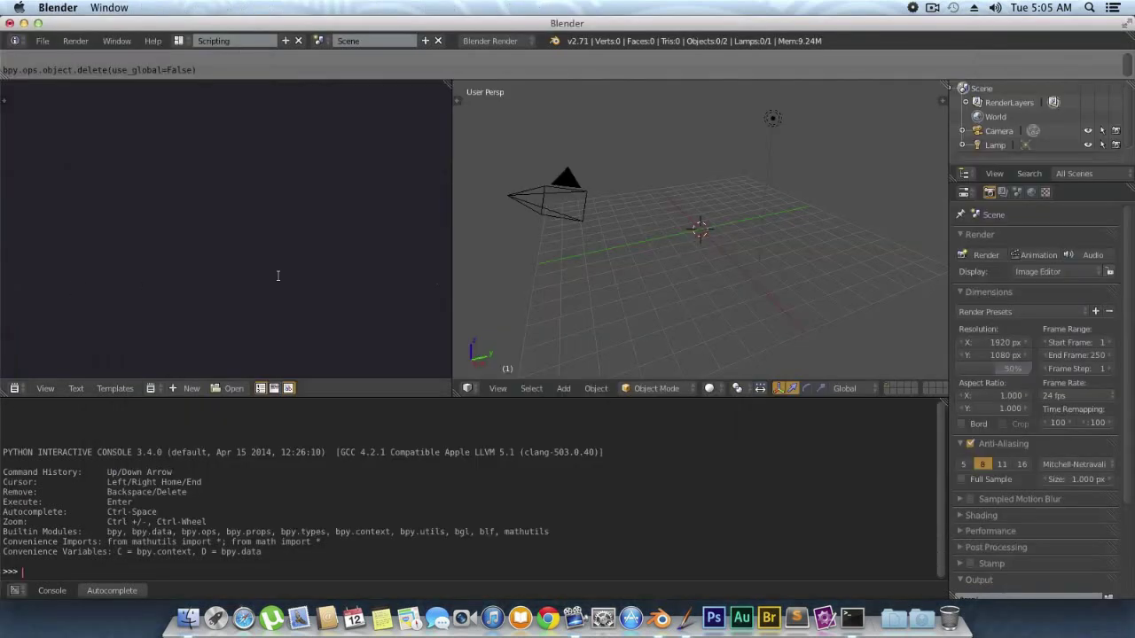
key(super+Tab)
click(735, 194)
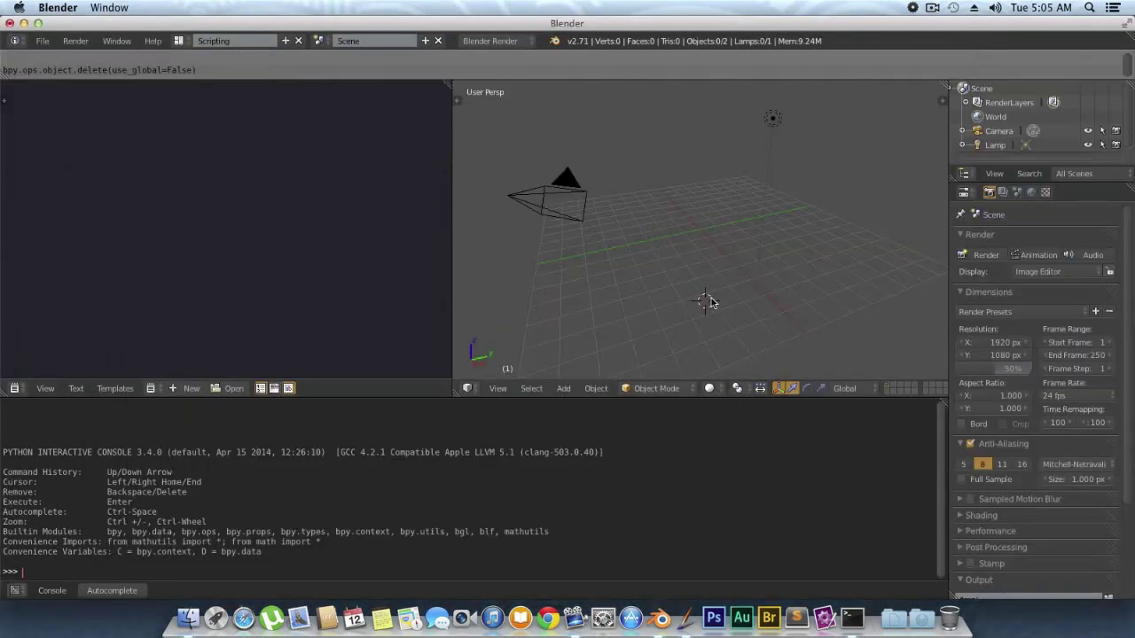
middle_drag(709, 303, 678, 288)
click(697, 229)
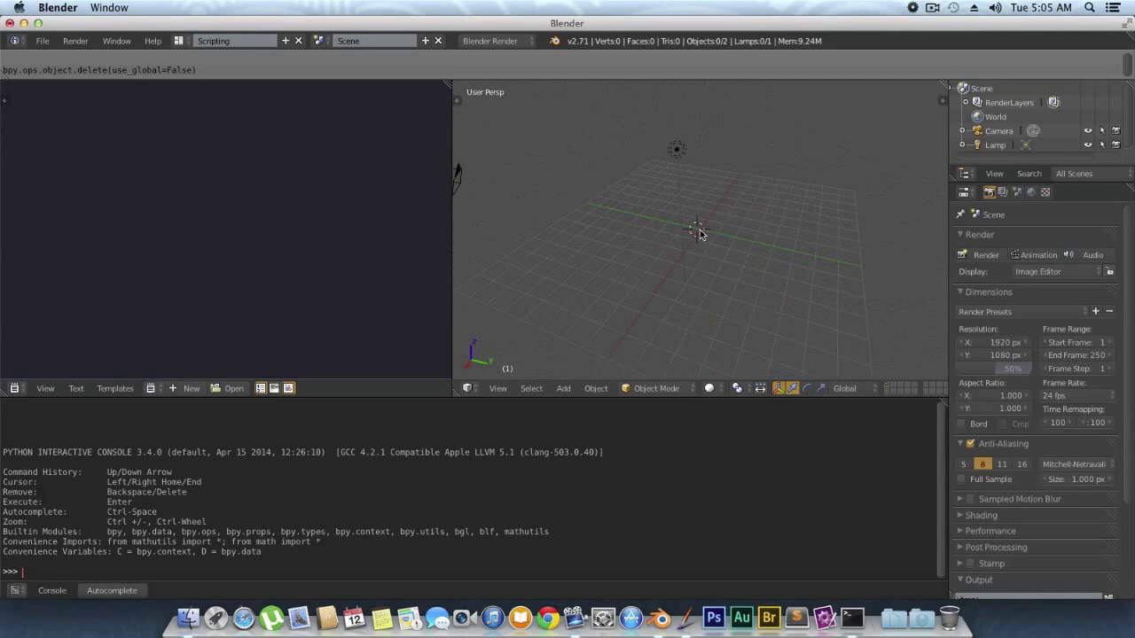
middle_drag(686, 270, 661, 320)
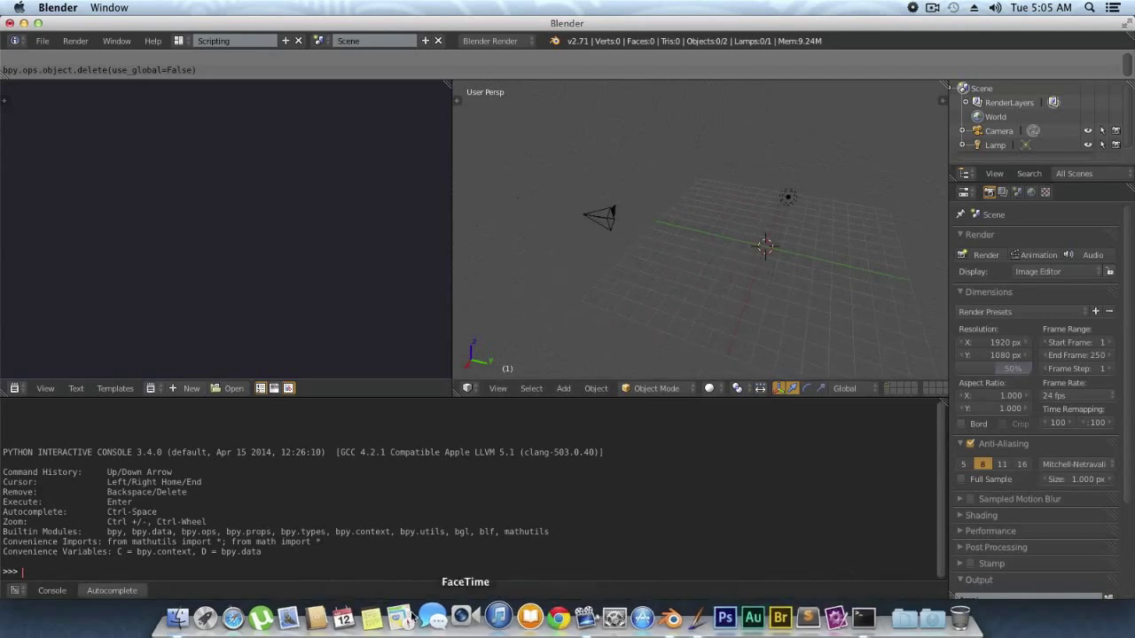
click(687, 618)
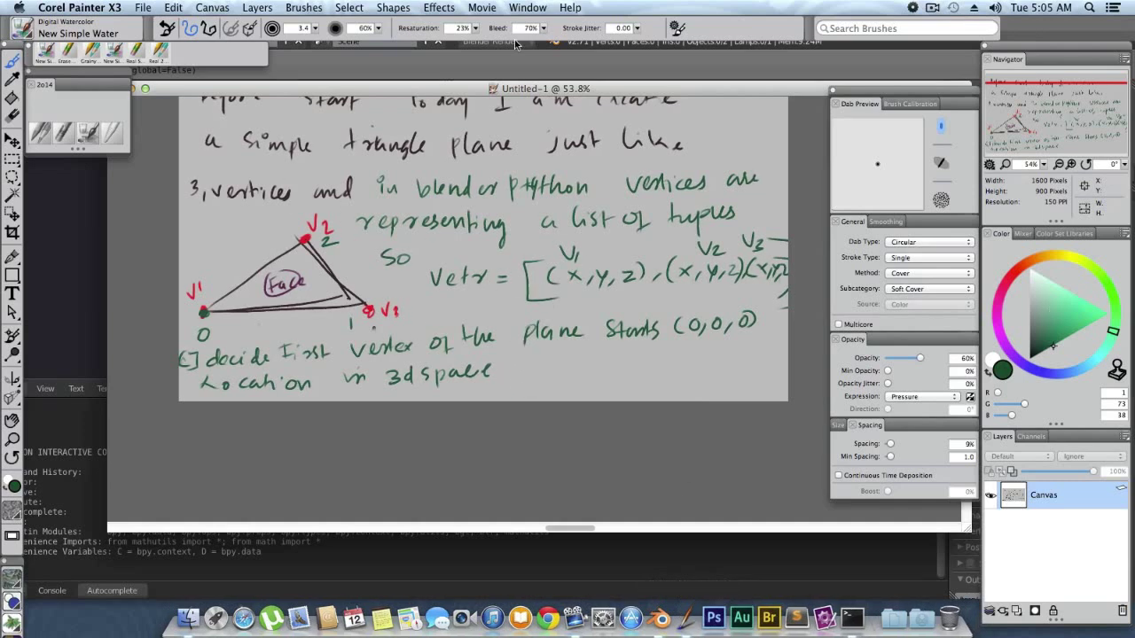
- Switch to the Erase All Soft brush and erase the vertex list notes
click(12, 232)
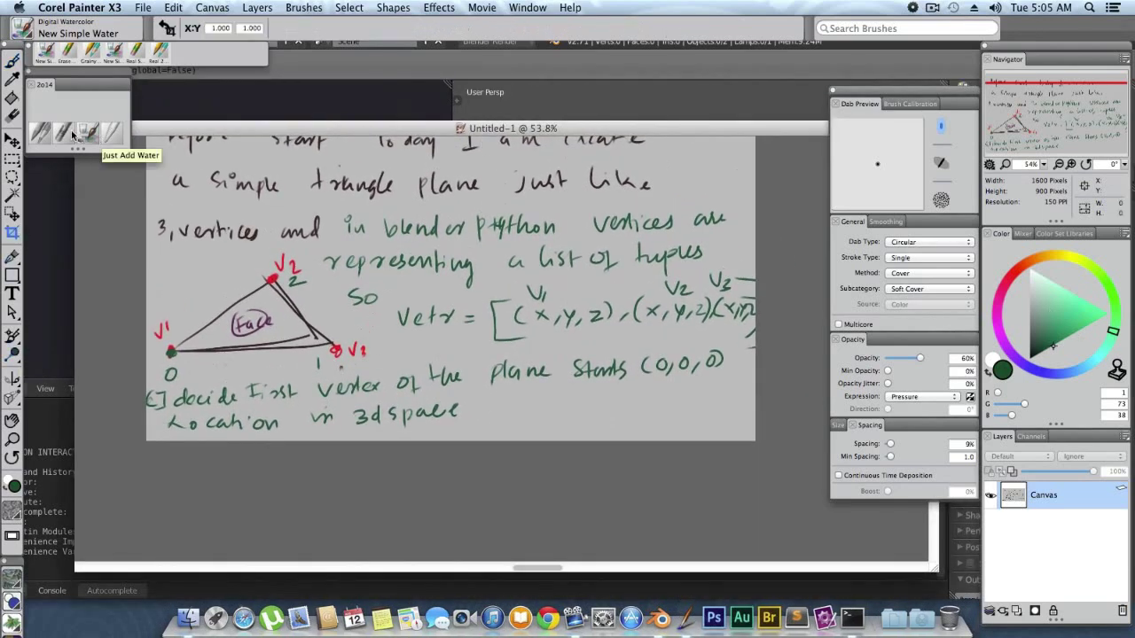
click(86, 133)
drag(536, 293, 595, 320)
drag(523, 319, 443, 311)
mouse_move(452, 372)
mouse_down()
mouse_move(219, 402)
mouse_move(360, 391)
mouse_move(452, 410)
mouse_move(718, 359)
mouse_move(610, 309)
mouse_move(364, 297)
mouse_move(390, 226)
mouse_move(638, 222)
mouse_move(515, 264)
mouse_up()
- Erase the remaining opening sentences and stray marks around the triangle diagram
mouse_move(206, 233)
mouse_down()
mouse_move(189, 207)
mouse_move(390, 186)
mouse_up()
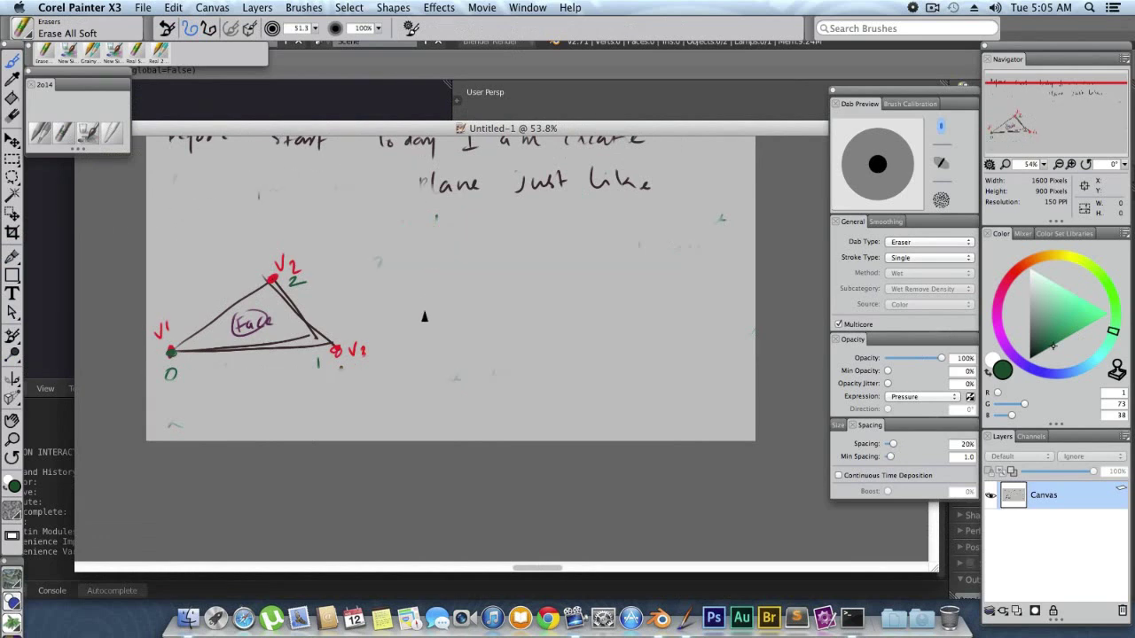
scroll(424, 316, up, 3)
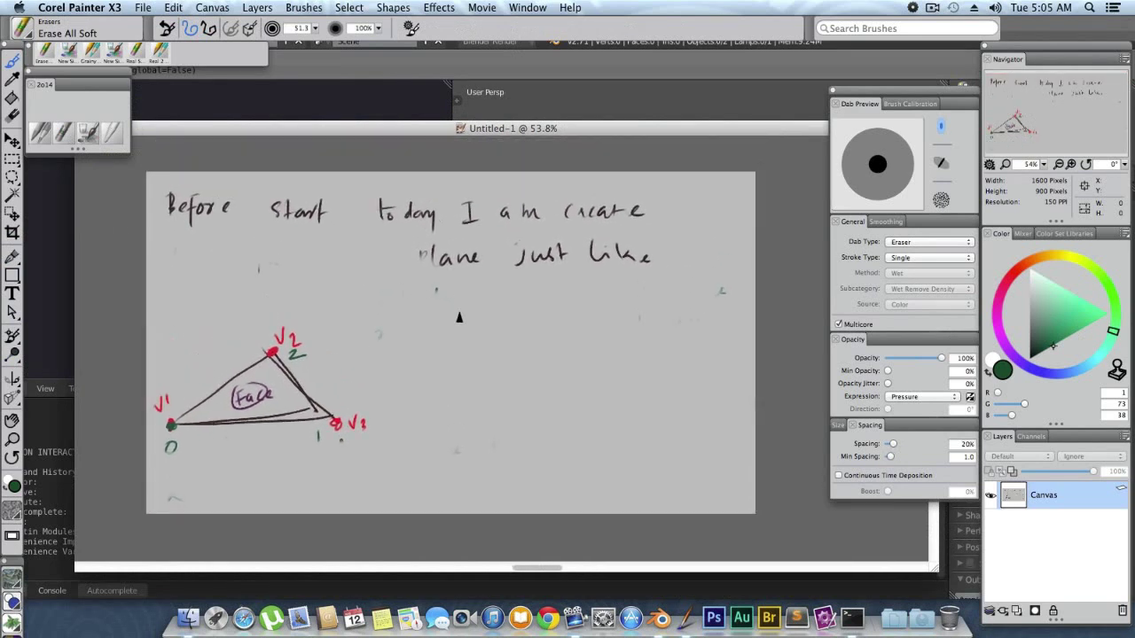
mouse_move(437, 264)
mouse_down()
mouse_move(393, 258)
mouse_move(458, 283)
mouse_move(631, 261)
mouse_move(576, 203)
mouse_move(285, 210)
mouse_up()
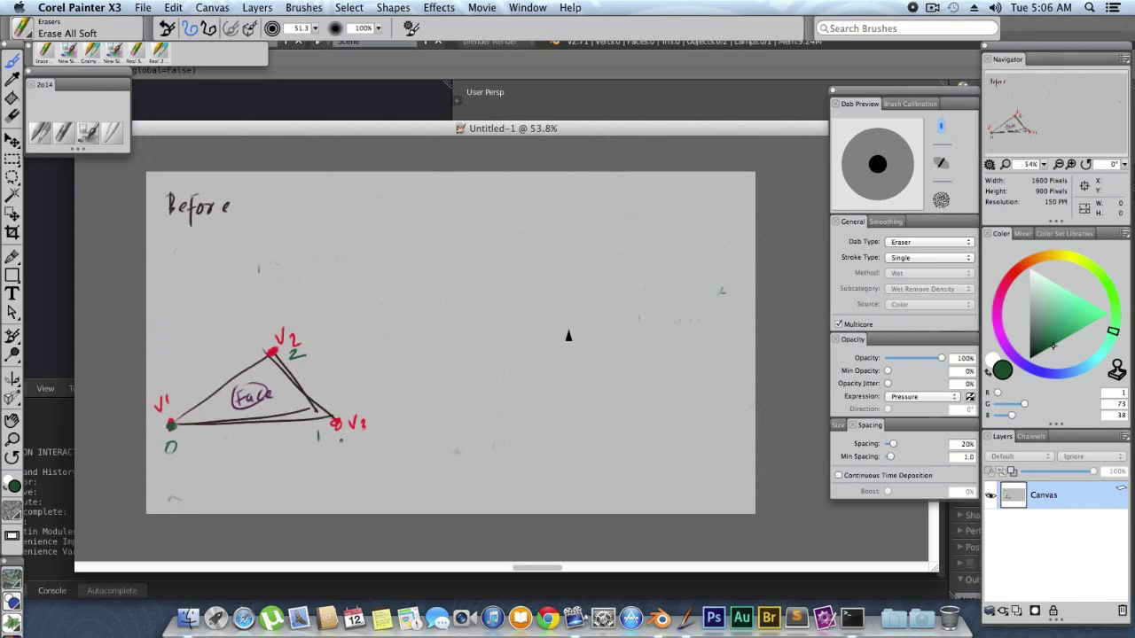
mouse_move(299, 209)
mouse_down()
mouse_move(177, 215)
mouse_move(193, 190)
mouse_up()
drag(724, 292, 714, 309)
drag(181, 501, 160, 525)
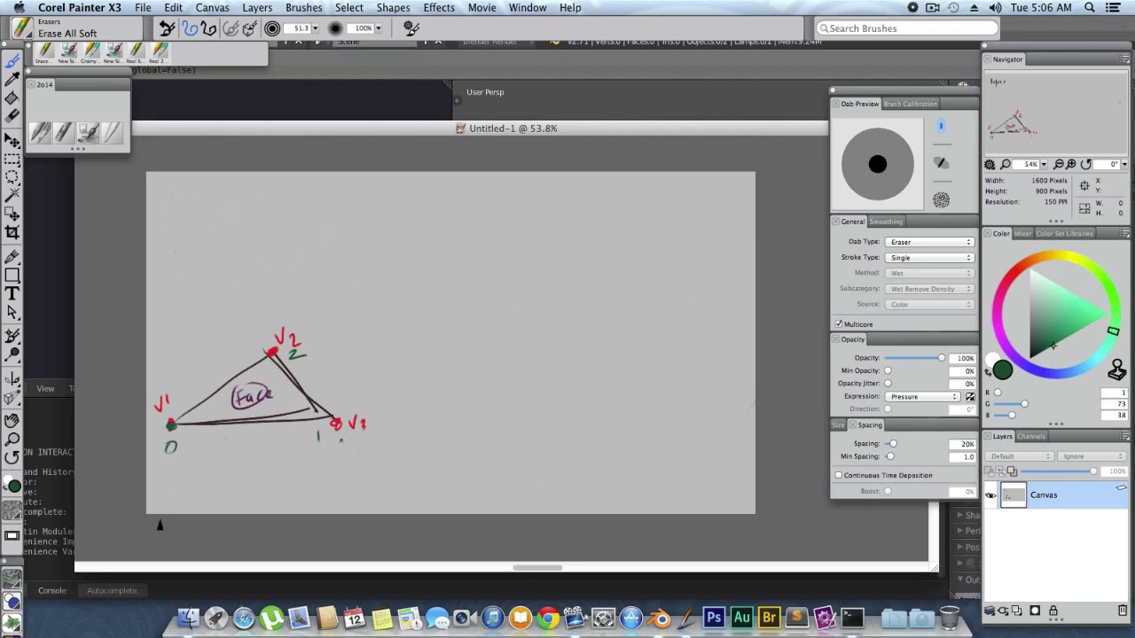
drag(321, 440, 369, 462)
- Draw green horizontal and vertical axes, marking the origin 0,0,0 and labelling x+ and −x
click(113, 134)
drag(499, 193, 517, 388)
drag(356, 290, 669, 274)
drag(495, 299, 523, 307)
drag(537, 298, 718, 264)
drag(618, 295, 630, 306)
mouse_move(631, 295)
mouse_down()
mouse_move(619, 305)
mouse_move(659, 298)
mouse_up()
drag(651, 291, 652, 305)
drag(338, 308, 385, 313)
- Add a diagonal Y axis and label the axis ends Z, −Z, +Y and −Y
drag(433, 343, 599, 219)
drag(462, 205, 484, 215)
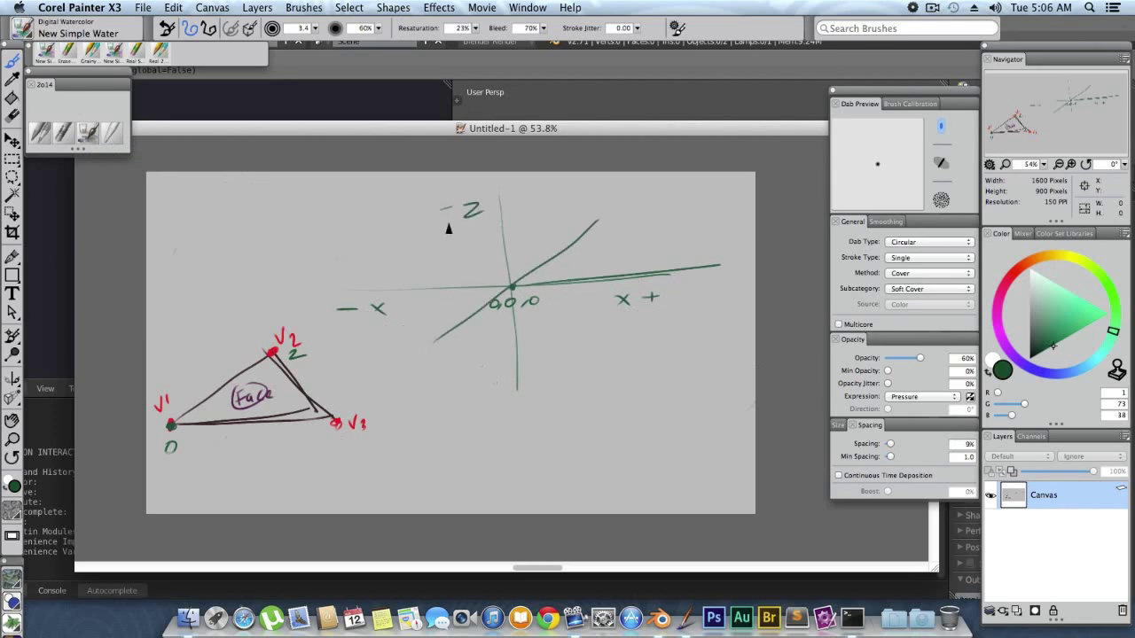
drag(495, 403, 512, 413)
drag(406, 364, 487, 305)
drag(404, 387, 429, 390)
drag(606, 227, 620, 226)
mouse_move(613, 221)
mouse_down()
mouse_move(612, 234)
mouse_move(632, 227)
mouse_up()
drag(637, 217, 633, 236)
drag(499, 284, 495, 282)
key(ctrl+z)
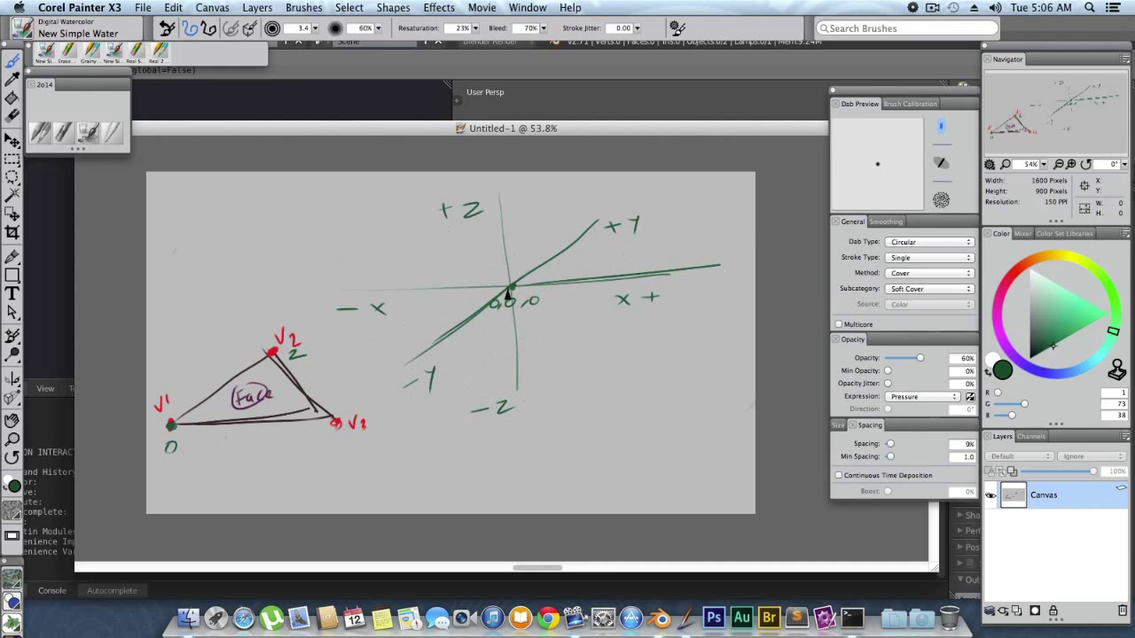
drag(510, 289, 636, 172)
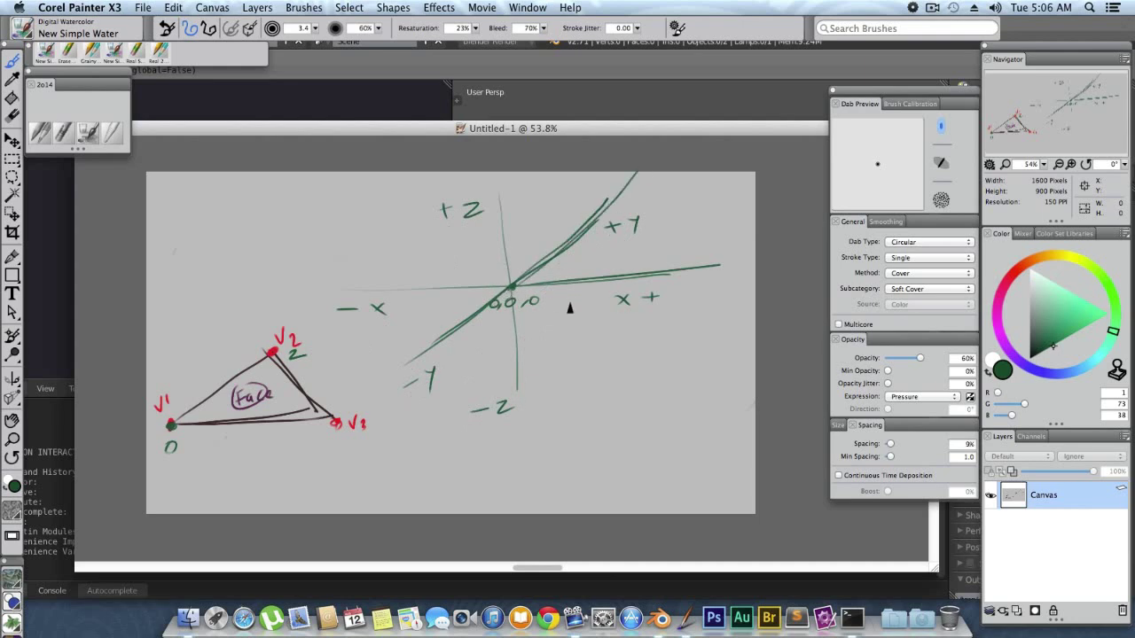
- Draw a bright red triangle from the origin and label its corners V1, V2 and V3
click(1026, 263)
click(1098, 316)
drag(511, 289, 634, 276)
drag(512, 286, 657, 280)
drag(511, 289, 642, 281)
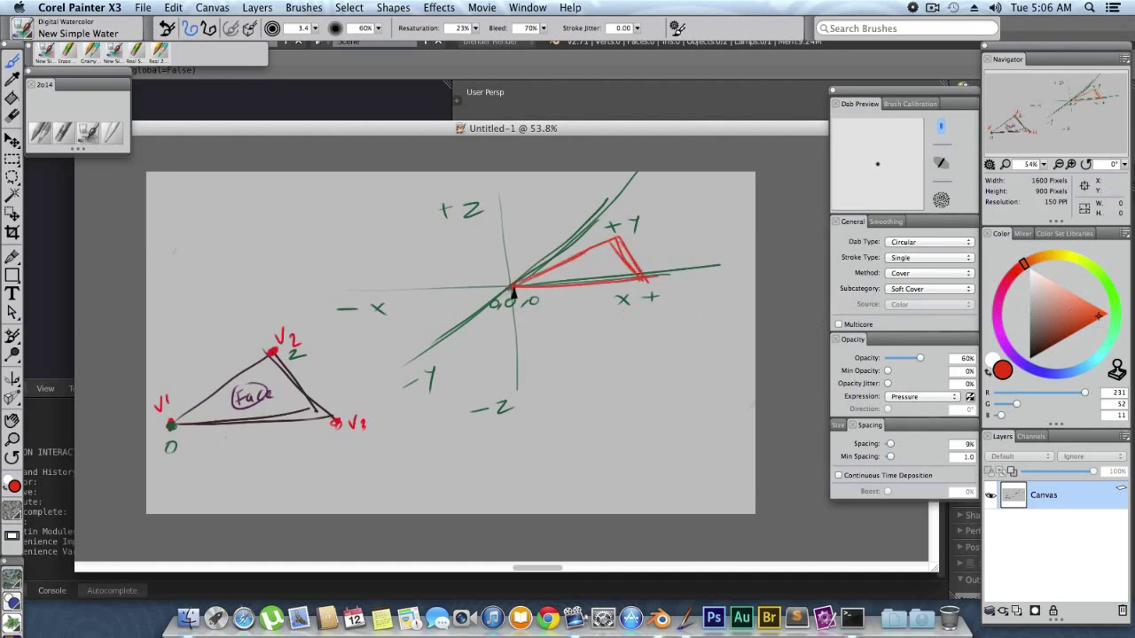
drag(488, 268, 494, 273)
drag(651, 281, 688, 292)
drag(633, 236, 654, 247)
- Hatch the inside of the red triangle in dark grey
click(1075, 258)
click(1029, 342)
mouse_move(550, 282)
mouse_down()
mouse_move(599, 250)
mouse_move(640, 277)
mouse_up()
drag(574, 261, 638, 257)
scroll(495, 387, down, 2)
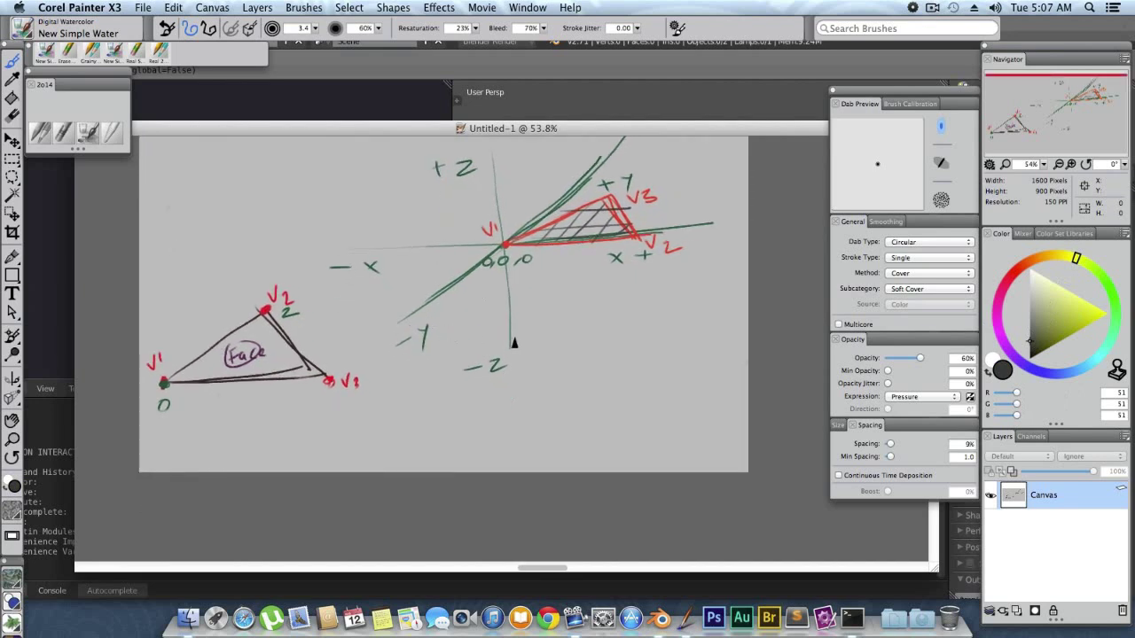
- Write the vertex list 'Vert=[(0,0,0)' below the axes
drag(518, 308, 535, 312)
mouse_move(544, 303)
mouse_down()
mouse_move(543, 323)
mouse_move(564, 321)
mouse_move(540, 319)
mouse_move(551, 309)
mouse_up()
key(ctrl+z)
key(ctrl+z)
key(ctrl+z)
drag(556, 302, 557, 319)
drag(552, 309, 589, 310)
drag(580, 316, 610, 325)
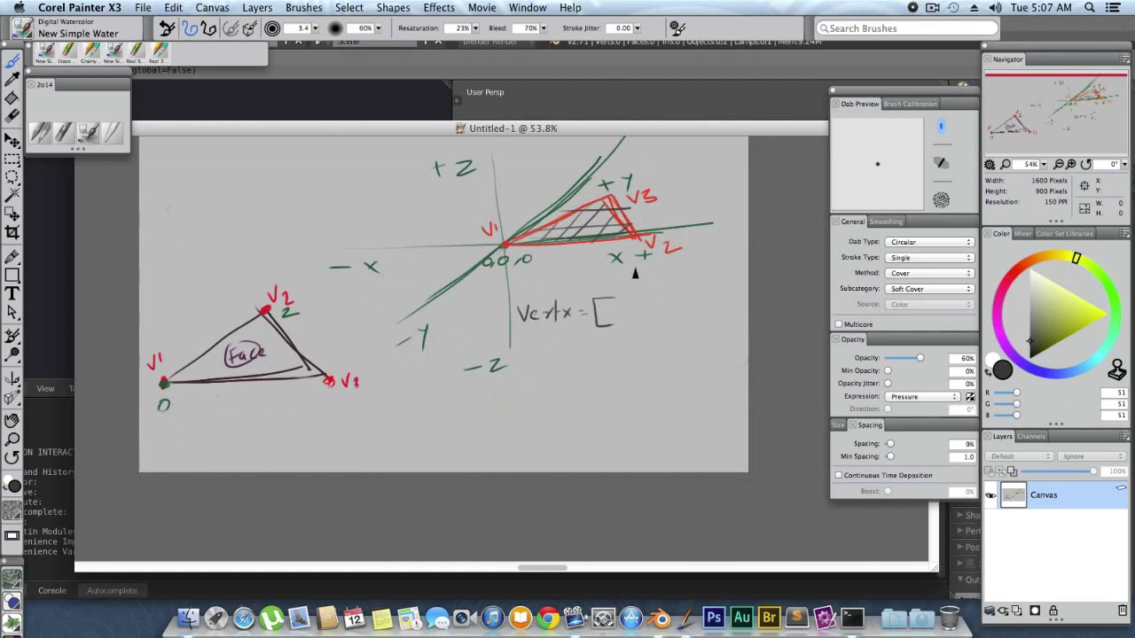
drag(614, 306, 612, 308)
drag(622, 310, 621, 317)
mouse_move(635, 306)
mouse_down()
mouse_move(642, 318)
mouse_move(661, 303)
mouse_up()
drag(672, 298, 673, 325)
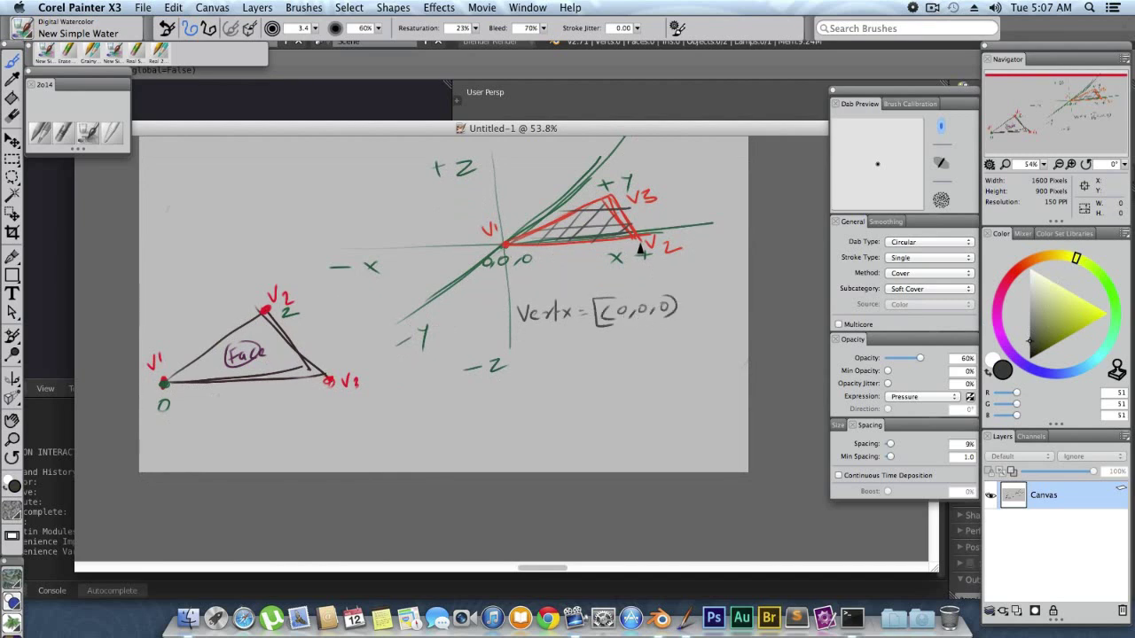
- Write V2's coordinates (5, 0, 0) beside the x axis, erasing a wrong 0
drag(657, 268, 655, 269)
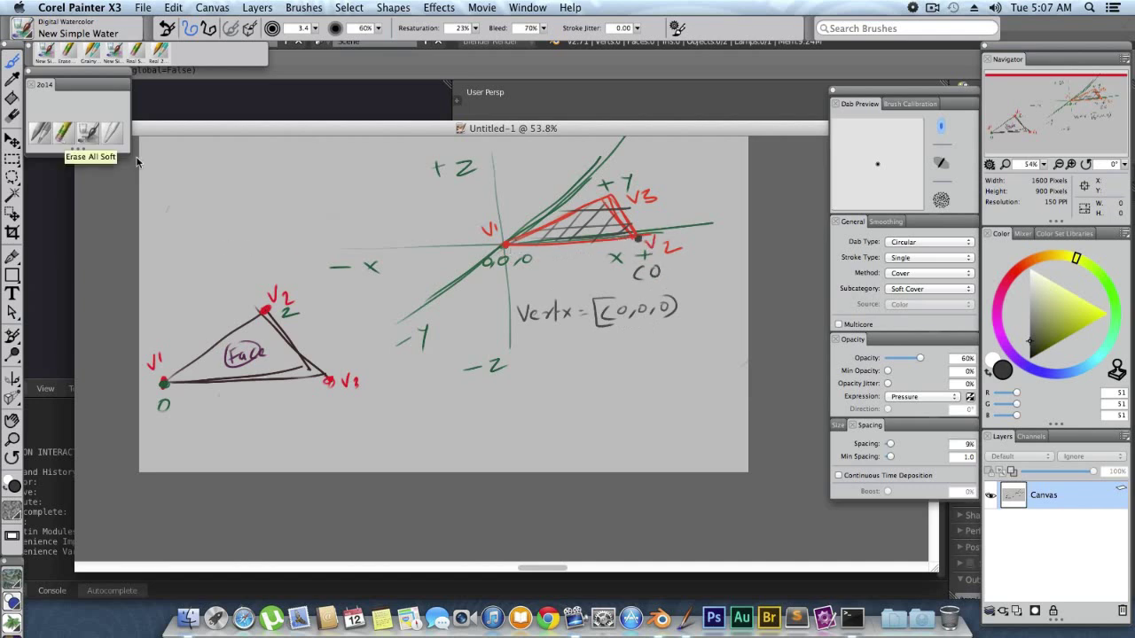
click(62, 133)
drag(654, 269, 658, 282)
key(f)
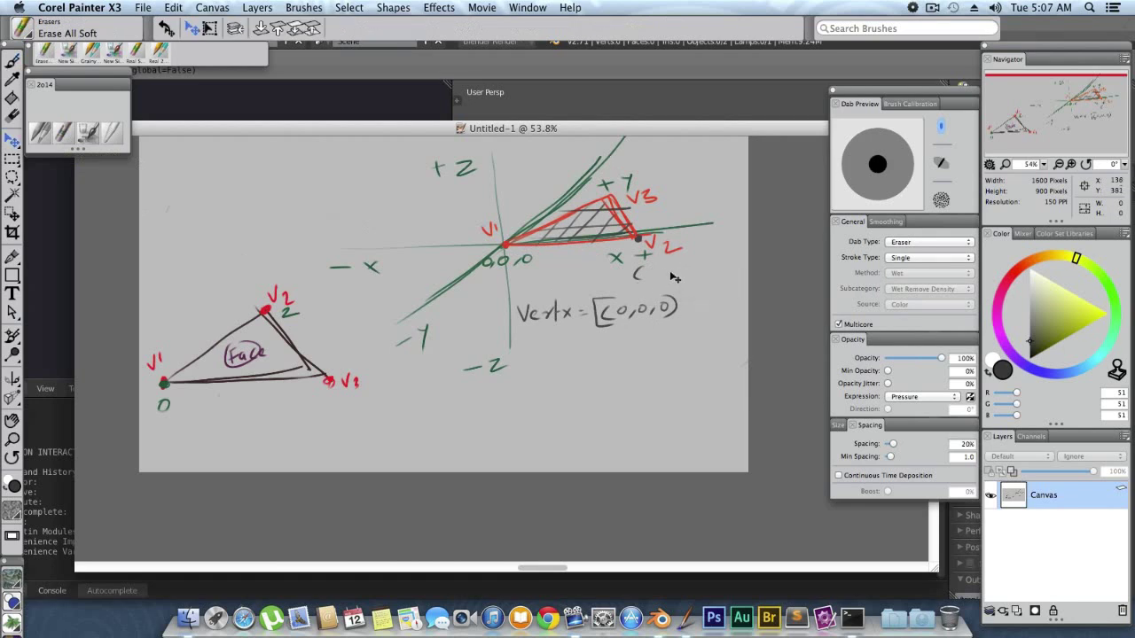
click(88, 133)
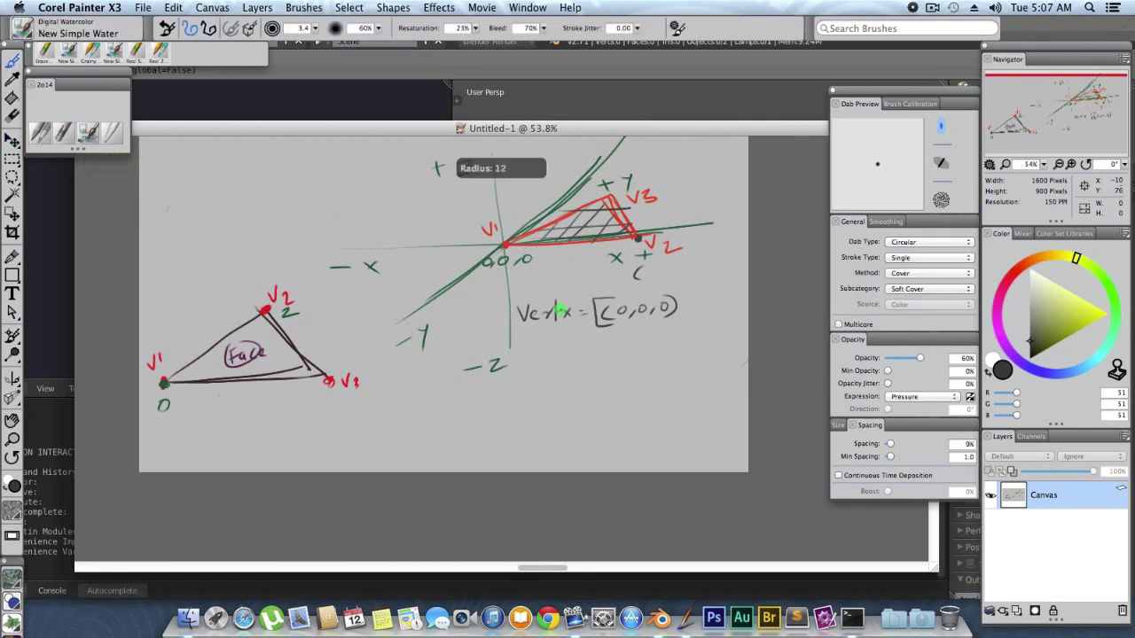
click(653, 273)
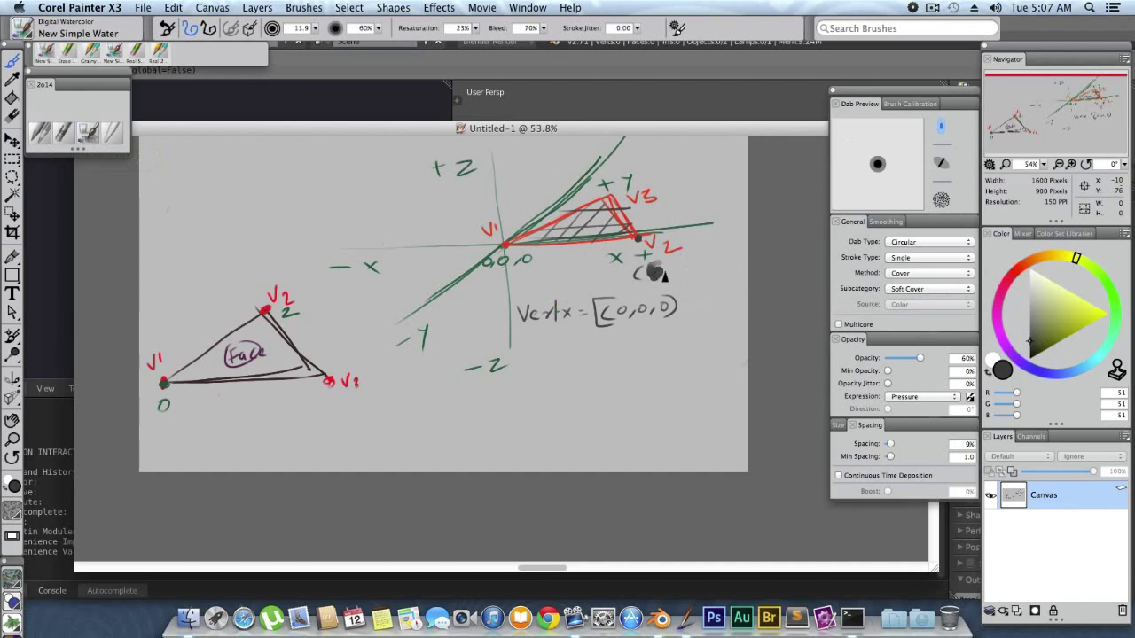
key(super+z)
mouse_move(640, 292)
alt+super+mouse_down()
mouse_move(607, 290)
mouse_move(663, 282)
alt+super+mouse_up()
drag(681, 265, 691, 279)
drag(706, 264, 715, 278)
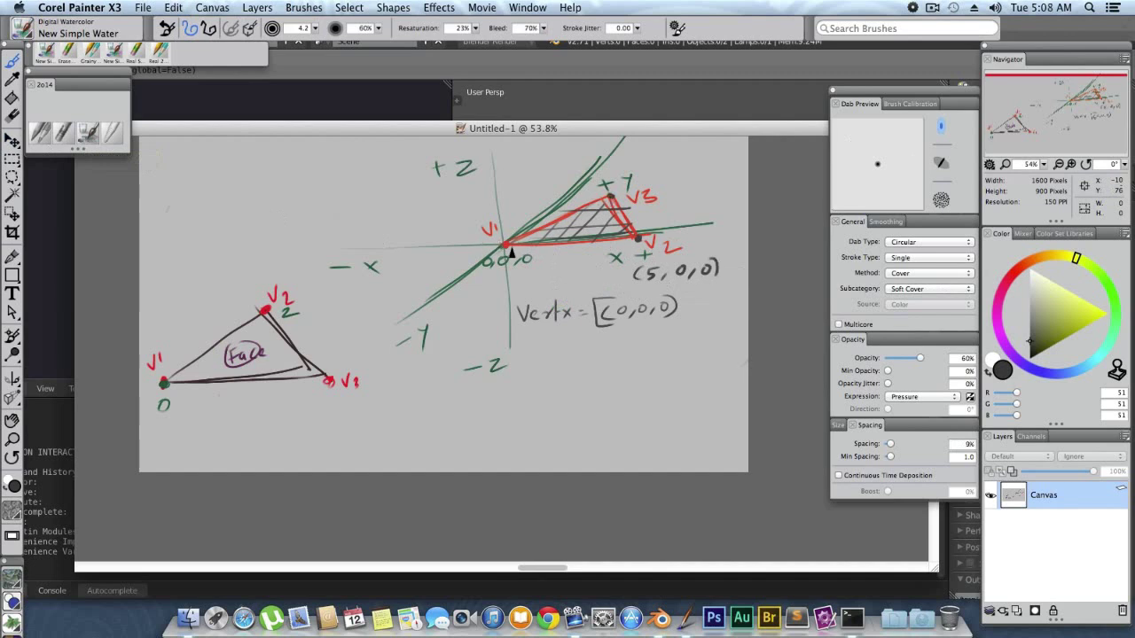
- Write V3's coordinates (2.5,5,0) beside the +Y axis
drag(621, 176, 626, 189)
mouse_move(650, 166)
mouse_down()
mouse_move(647, 182)
mouse_move(672, 179)
mouse_up()
mouse_move(689, 165)
mouse_down()
mouse_move(684, 177)
mouse_move(716, 176)
mouse_up()
mouse_move(729, 156)
mouse_down()
mouse_move(727, 168)
mouse_move(742, 168)
mouse_up()
drag(678, 187, 747, 161)
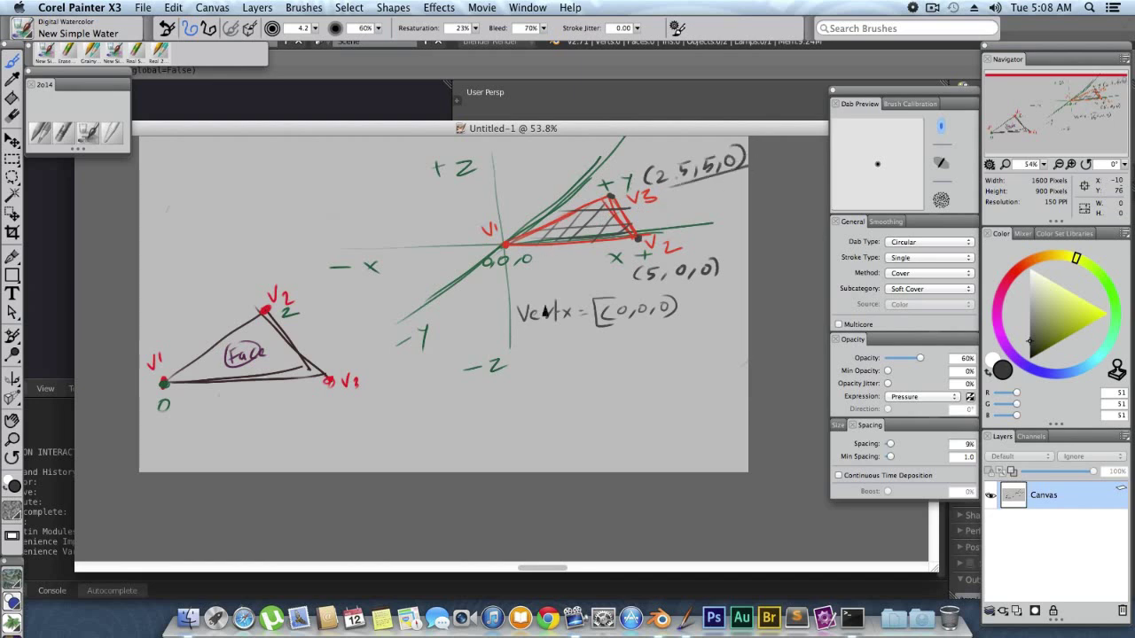
- Write the face list 'face=[(0,1,2)]' below the vertex list
mouse_move(527, 346)
mouse_down()
mouse_move(518, 368)
mouse_move(540, 364)
mouse_up()
drag(552, 355, 563, 364)
drag(570, 355, 580, 356)
drag(570, 362, 627, 370)
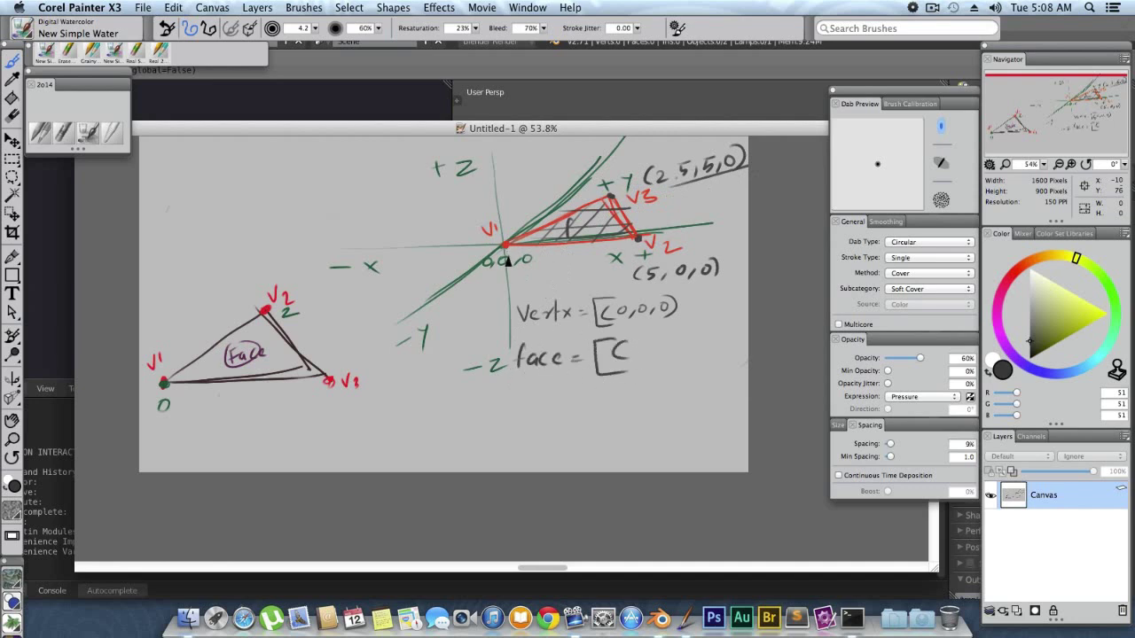
drag(632, 350, 638, 364)
mouse_move(651, 342)
mouse_down()
mouse_move(663, 361)
mouse_move(693, 351)
mouse_up()
mouse_move(696, 335)
mouse_down()
mouse_move(697, 353)
mouse_move(711, 326)
mouse_move(699, 363)
mouse_up()
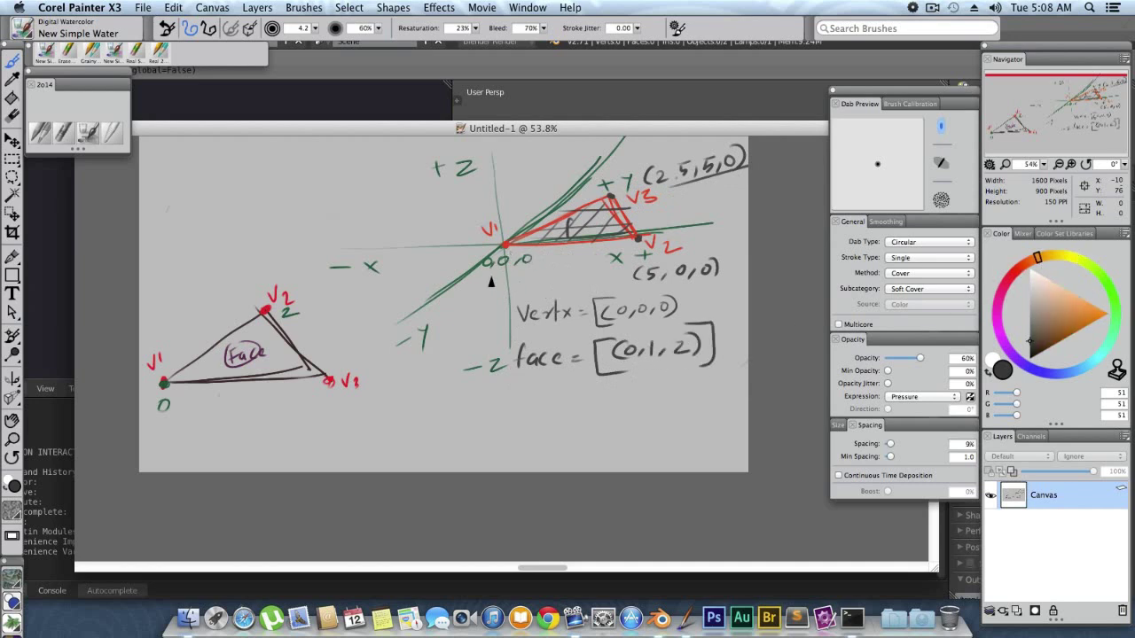
- Number the triangle's vertices 0, 1 and 2
drag(504, 221, 505, 232)
drag(652, 223, 654, 236)
drag(591, 184, 602, 193)
mouse_move(257, 400)
mouse_down()
mouse_move(270, 381)
mouse_move(278, 391)
mouse_up()
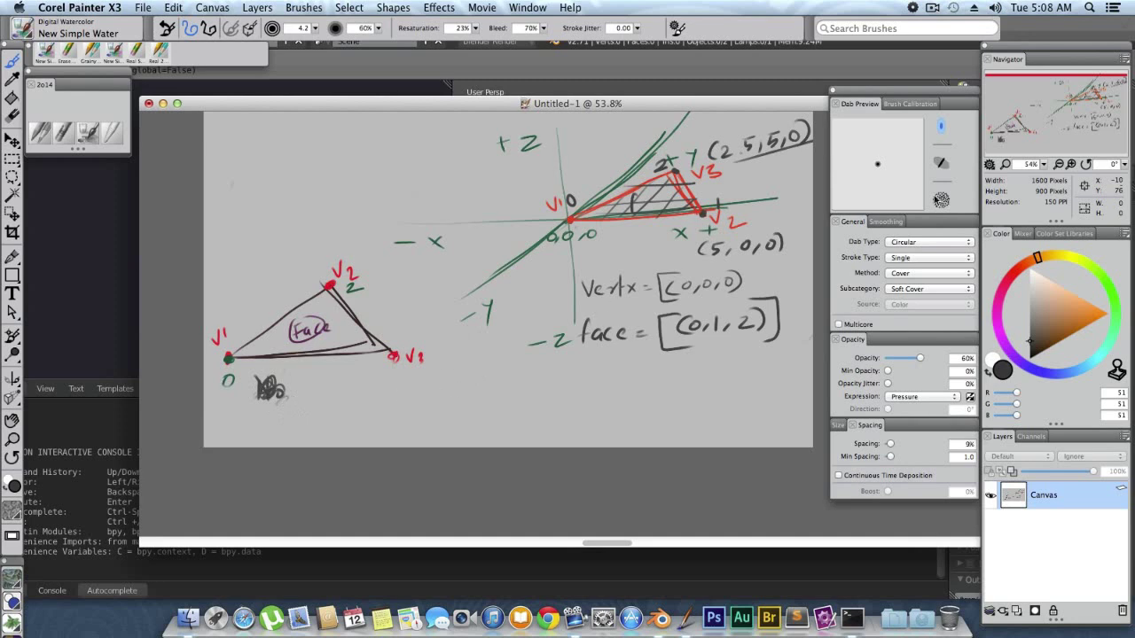
- Write 'Move to python scripting pannel' on the canvas and minimize the drawing window
drag(659, 106, 679, 79)
mouse_move(461, 349)
mouse_down()
mouse_move(477, 335)
mouse_move(490, 348)
mouse_up()
mouse_move(495, 337)
mouse_down()
mouse_move(785, 336)
mouse_move(812, 339)
mouse_move(821, 353)
mouse_up()
mouse_move(454, 360)
mouse_down()
mouse_move(477, 378)
mouse_move(509, 377)
mouse_move(539, 356)
mouse_up()
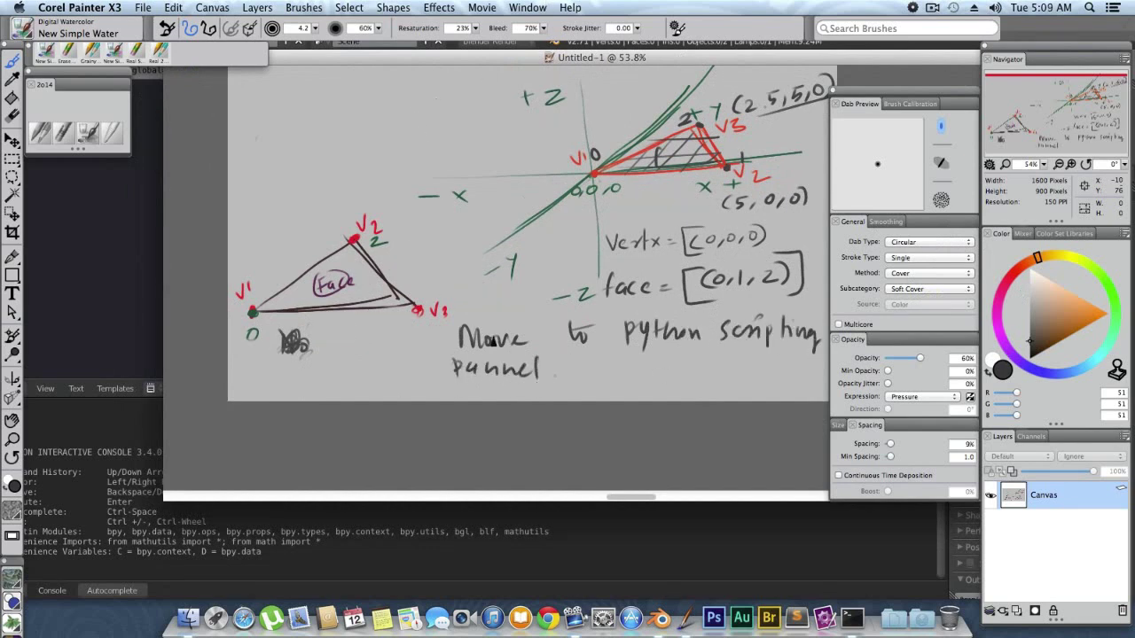
double_click(513, 59)
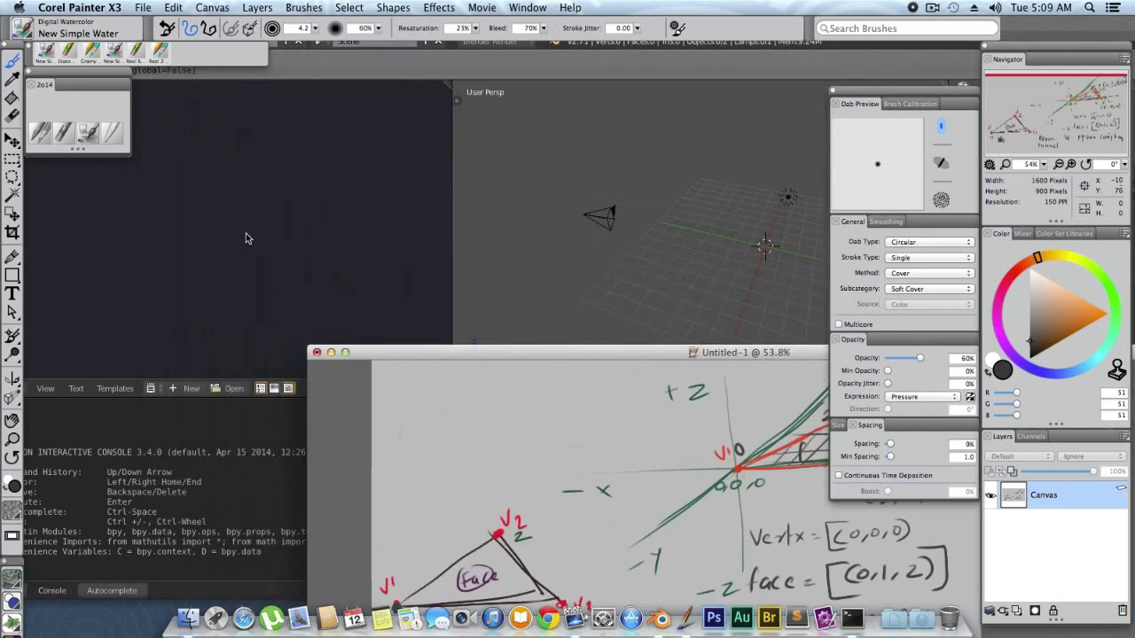
- Start a new Blender script with 'import bpy', a vertices/faces-or-edges comment, and 'vert=[('
click(248, 238)
click(190, 390)
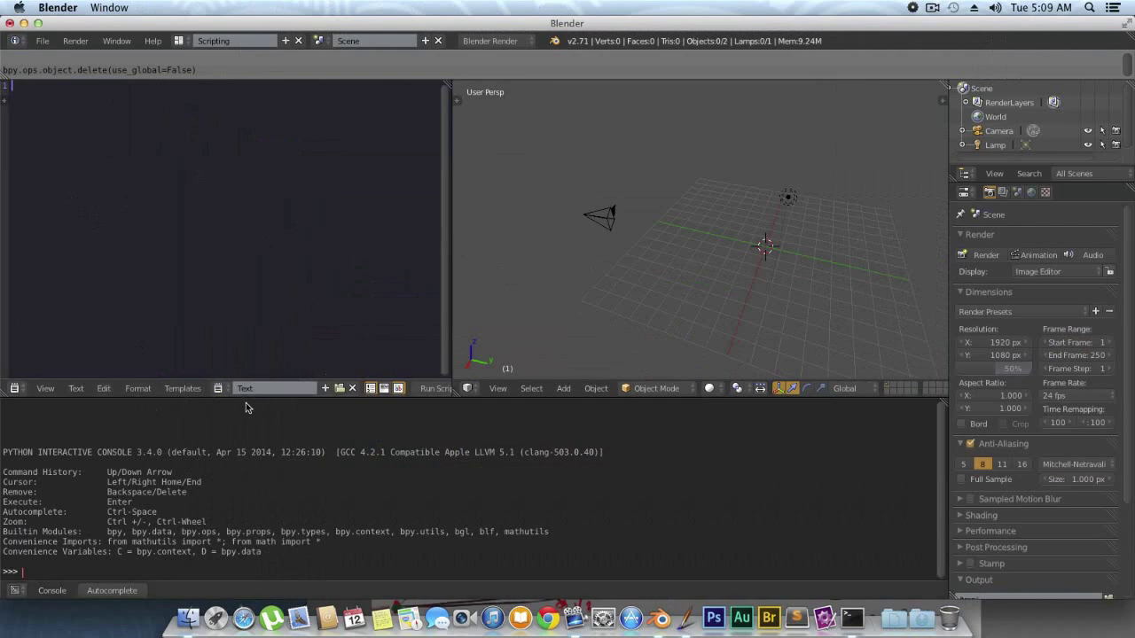
drag(246, 399, 245, 419)
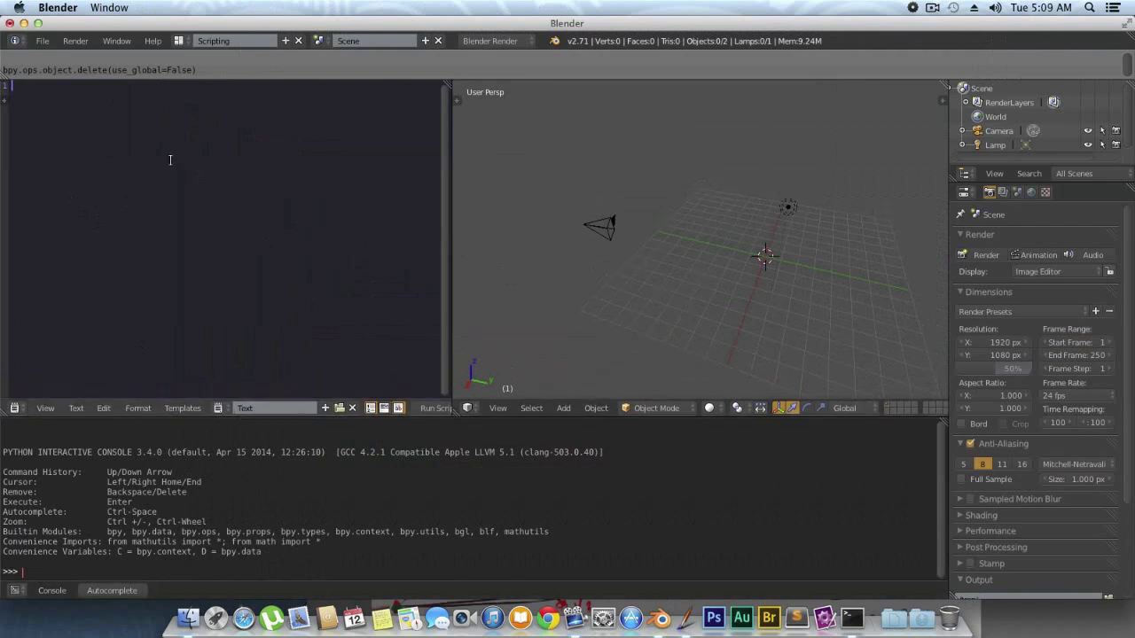
text(import bpy)
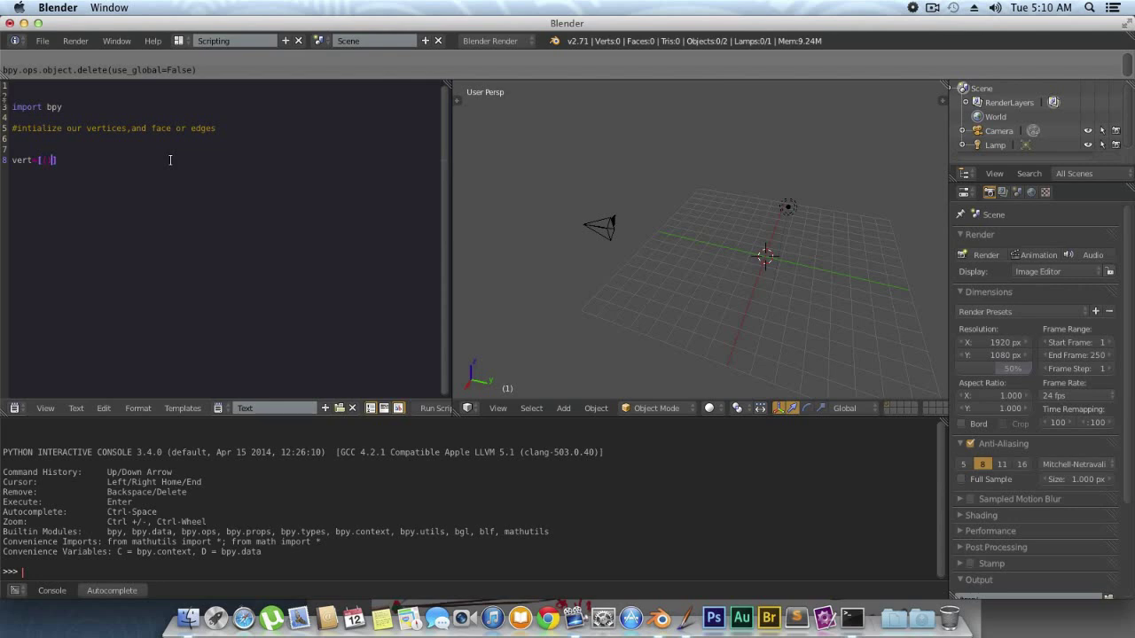
key(BackSpace)
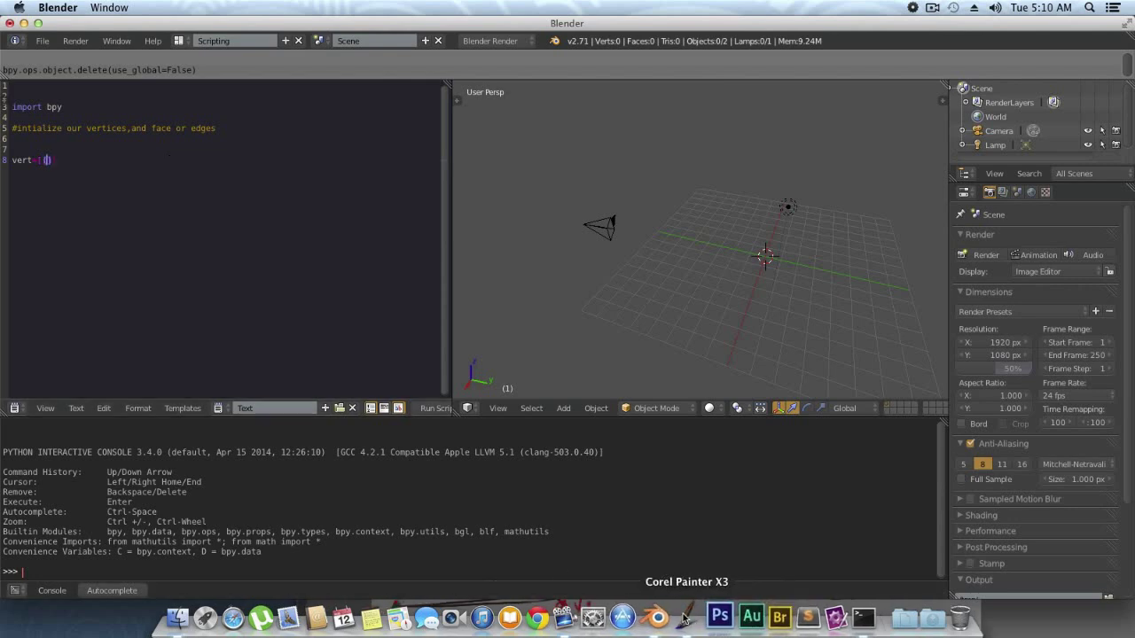
click(823, 618)
- Enlarge the canvas window and write 'put value of each vertex location in 3d Space'
drag(504, 334, 409, 134)
click(252, 135)
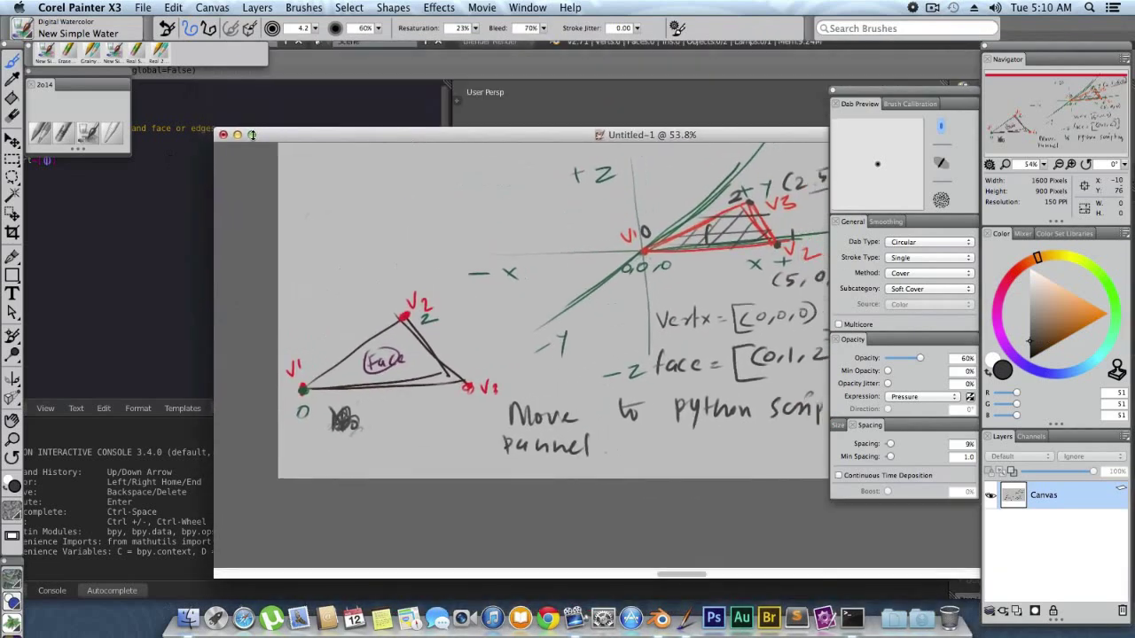
mouse_move(293, 176)
mouse_down()
mouse_move(293, 198)
mouse_move(300, 186)
mouse_move(316, 190)
mouse_up()
drag(323, 172, 327, 189)
drag(319, 180, 507, 192)
mouse_move(279, 210)
mouse_down()
mouse_move(292, 222)
mouse_move(337, 221)
mouse_up()
drag(335, 216, 417, 227)
mouse_move(422, 209)
mouse_down()
mouse_move(429, 229)
mouse_move(562, 232)
mouse_up()
drag(305, 238, 292, 257)
drag(302, 243, 331, 255)
mouse_move(342, 245)
mouse_down()
mouse_move(338, 256)
mouse_move(362, 255)
mouse_up()
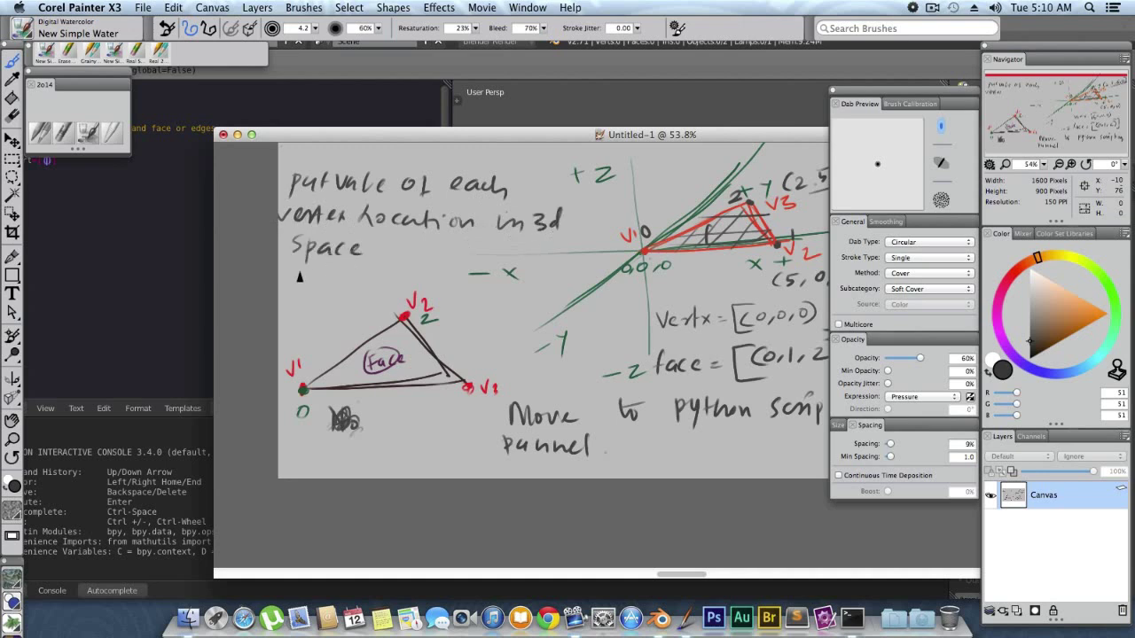
- Underline Space, add '(x, y, z)', and label the origin V1 below 000
mouse_move(290, 263)
mouse_down()
mouse_move(381, 262)
mouse_move(282, 296)
mouse_up()
drag(293, 282, 294, 297)
mouse_move(319, 282)
mouse_down()
mouse_move(328, 302)
mouse_move(369, 294)
mouse_up()
drag(375, 277, 380, 296)
drag(631, 262, 626, 298)
drag(631, 289, 633, 302)
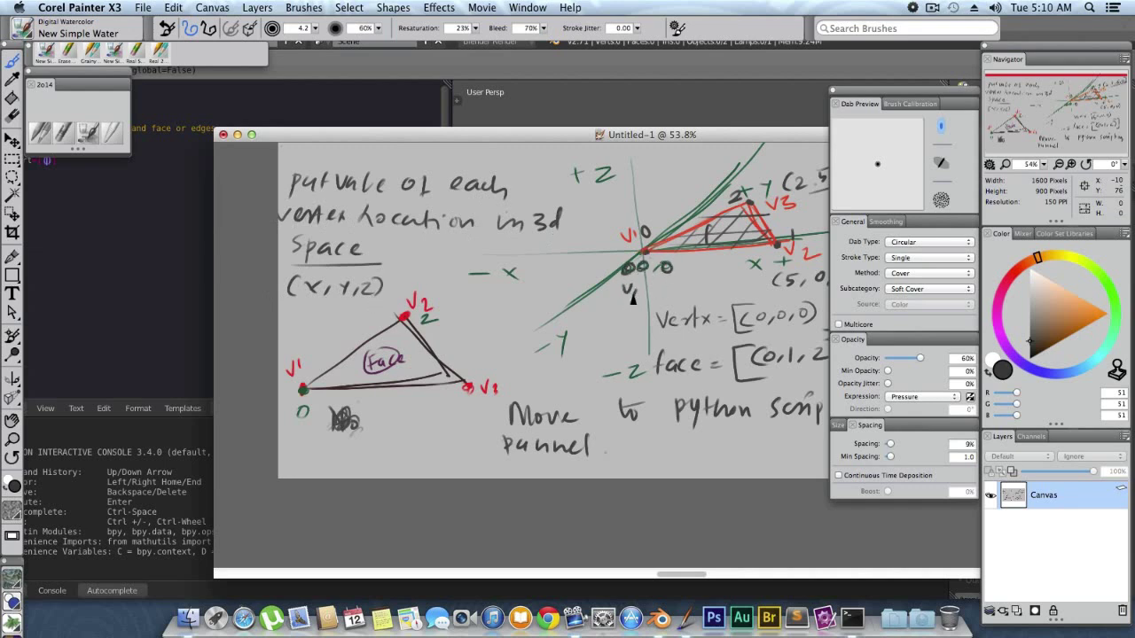
- Return to the Blender script to enter the first vertex (0,0,0) in the vert list
key(super+Tab)
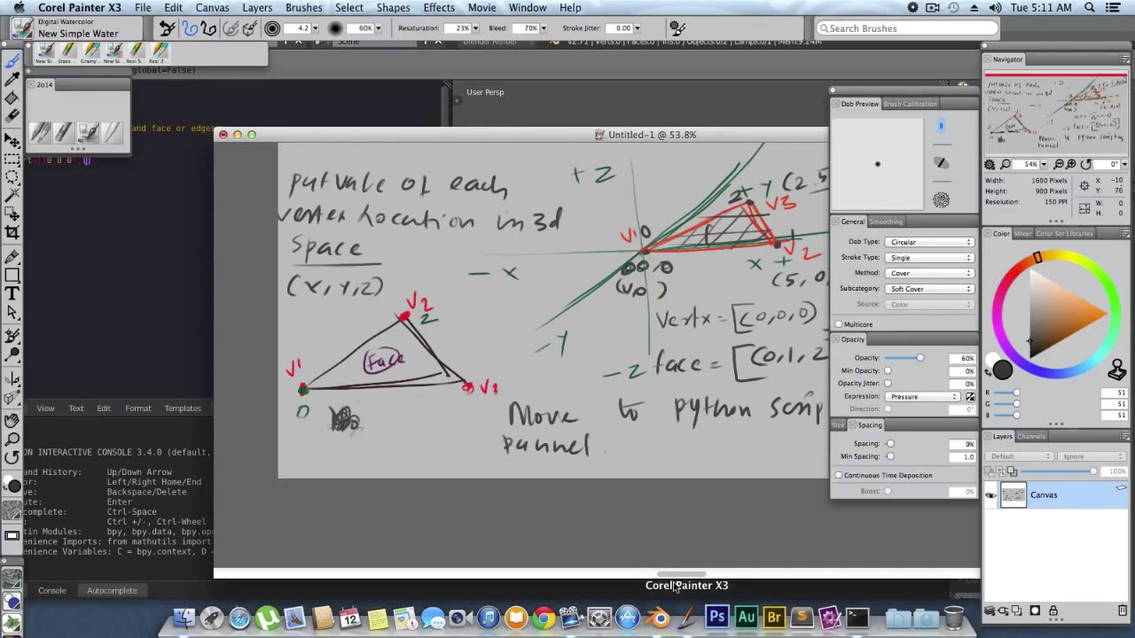
- Erase the old vertex-location note from the Painter canvas with the soft eraser
click(824, 618)
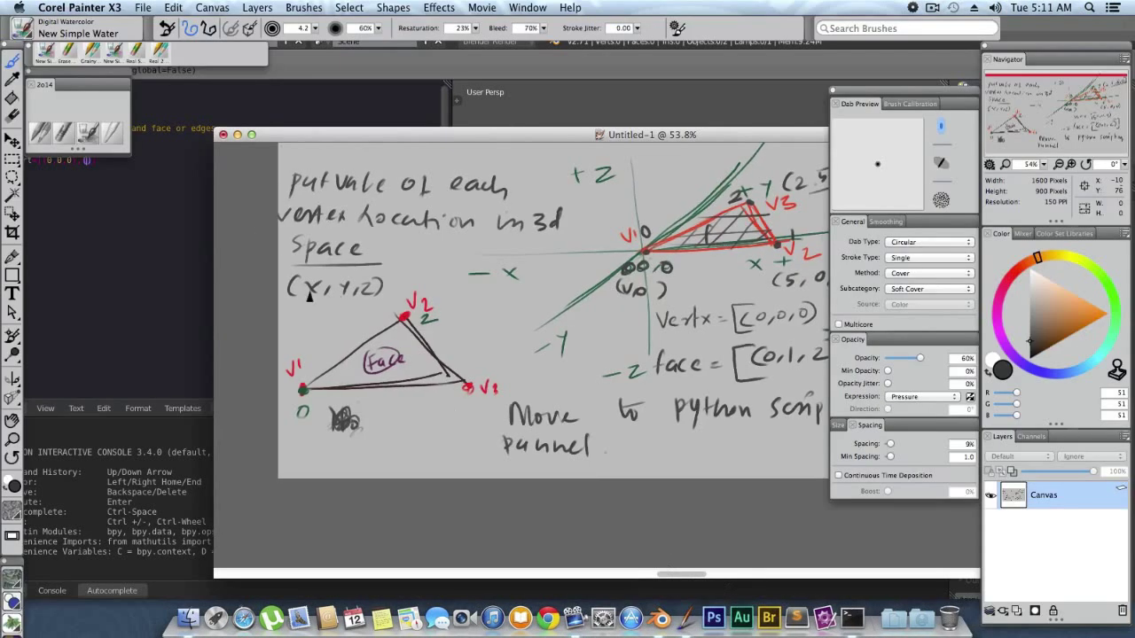
click(64, 131)
drag(289, 286, 382, 287)
drag(301, 253, 558, 217)
mouse_move(496, 191)
mouse_down()
mouse_move(262, 225)
mouse_move(431, 222)
mouse_up()
click(64, 133)
mouse_move(288, 197)
mouse_down()
mouse_move(307, 195)
mouse_move(298, 192)
mouse_up()
- Write the next-vertex location heading with coordinates x:5, y = 0, Z = 0
click(87, 131)
mouse_move(308, 180)
mouse_down()
mouse_move(301, 194)
mouse_move(325, 190)
mouse_up()
mouse_move(335, 193)
mouse_down()
mouse_move(347, 178)
mouse_move(360, 193)
mouse_move(497, 176)
mouse_move(503, 193)
mouse_up()
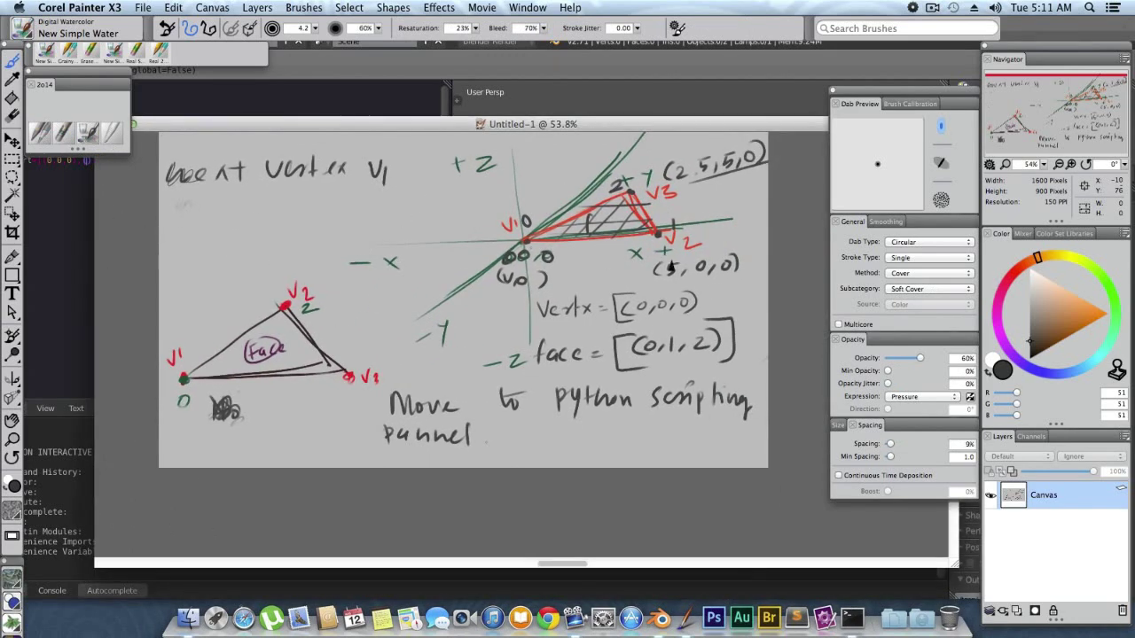
drag(225, 124, 285, 126)
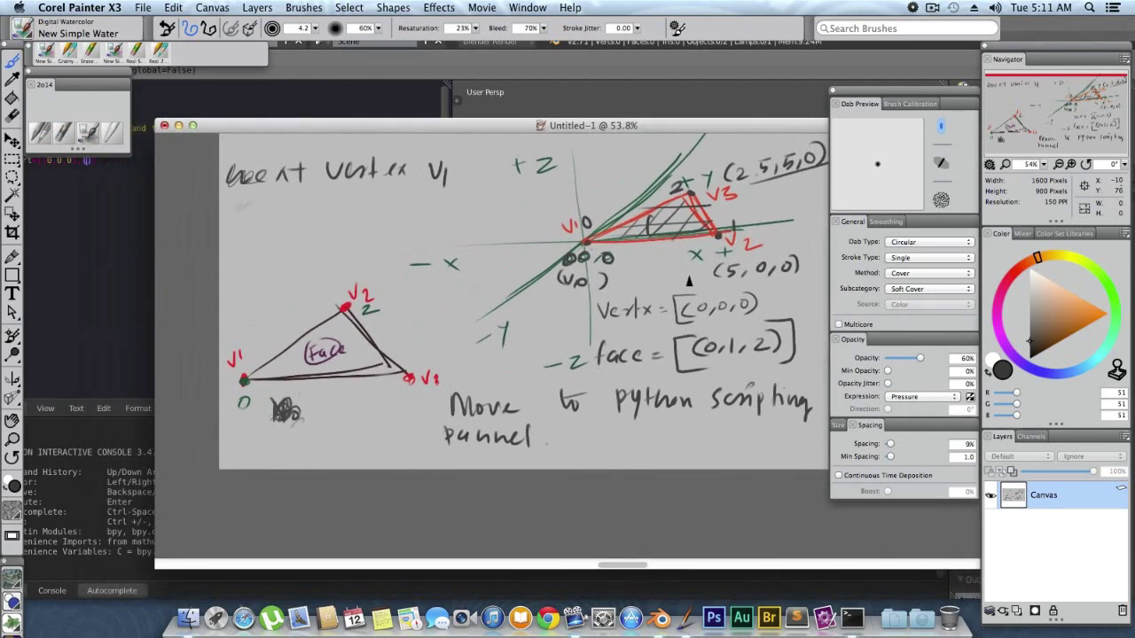
drag(235, 215, 336, 217)
mouse_move(221, 245)
mouse_down()
mouse_move(241, 259)
mouse_move(395, 252)
mouse_up()
drag(403, 239, 429, 252)
drag(432, 227, 438, 251)
- Add an arrow under x:5 with an underlined 'this value' note
drag(268, 264, 273, 271)
mouse_move(222, 299)
mouse_down()
mouse_move(276, 306)
mouse_move(305, 285)
mouse_up()
mouse_move(314, 280)
mouse_down()
mouse_move(344, 270)
mouse_move(365, 289)
mouse_up()
drag(369, 285, 380, 282)
drag(232, 323, 368, 292)
drag(400, 289, 403, 297)
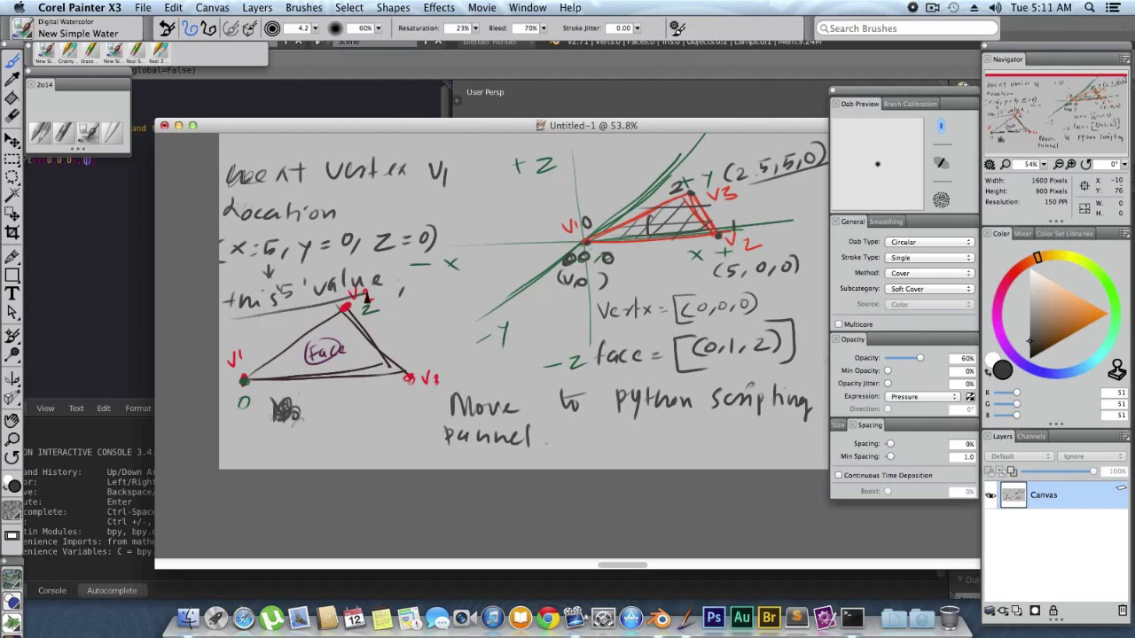
drag(280, 286, 287, 303)
mouse_move(397, 289)
mouse_down()
mouse_move(390, 301)
mouse_move(436, 291)
mouse_move(528, 300)
mouse_up()
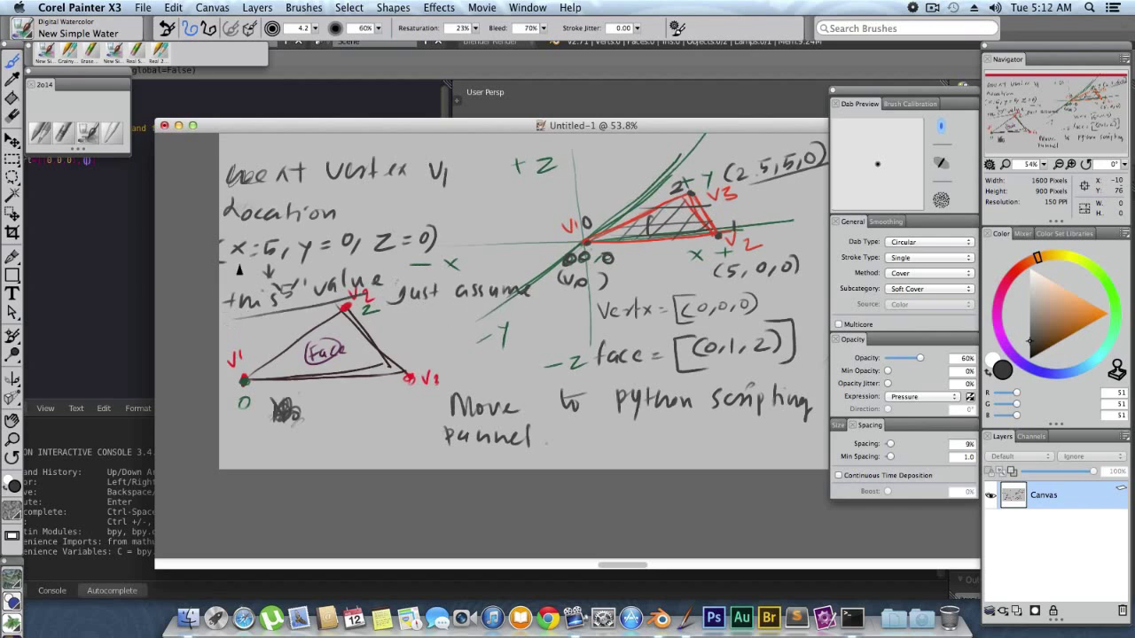
mouse_move(242, 330)
mouse_down()
mouse_move(252, 342)
mouse_move(285, 342)
mouse_move(312, 316)
mouse_move(258, 333)
mouse_up()
click(87, 133)
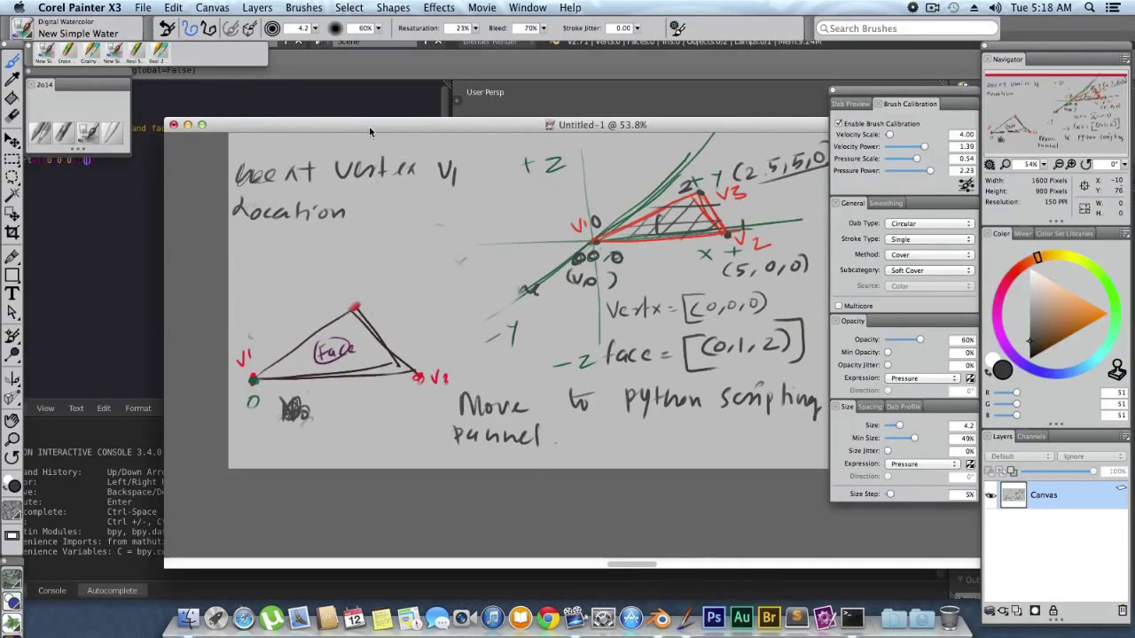
- Label the triangle's top vertex V2 and write an underlined (5,0,0) below it
mouse_move(369, 126)
mouse_down()
mouse_move(513, 107)
mouse_move(318, 193)
mouse_move(334, 187)
mouse_up()
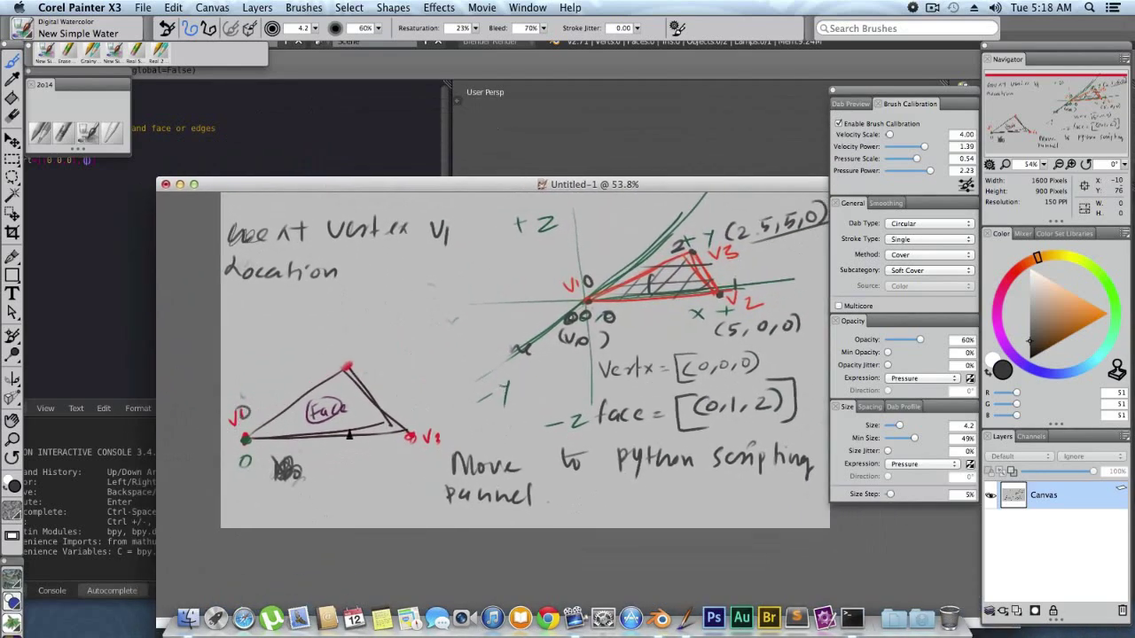
drag(351, 353, 361, 354)
drag(364, 358, 377, 366)
mouse_move(234, 497)
mouse_down()
mouse_move(229, 513)
mouse_move(264, 518)
mouse_move(276, 501)
mouse_up()
drag(285, 509, 293, 508)
drag(308, 486, 305, 509)
drag(238, 525, 325, 507)
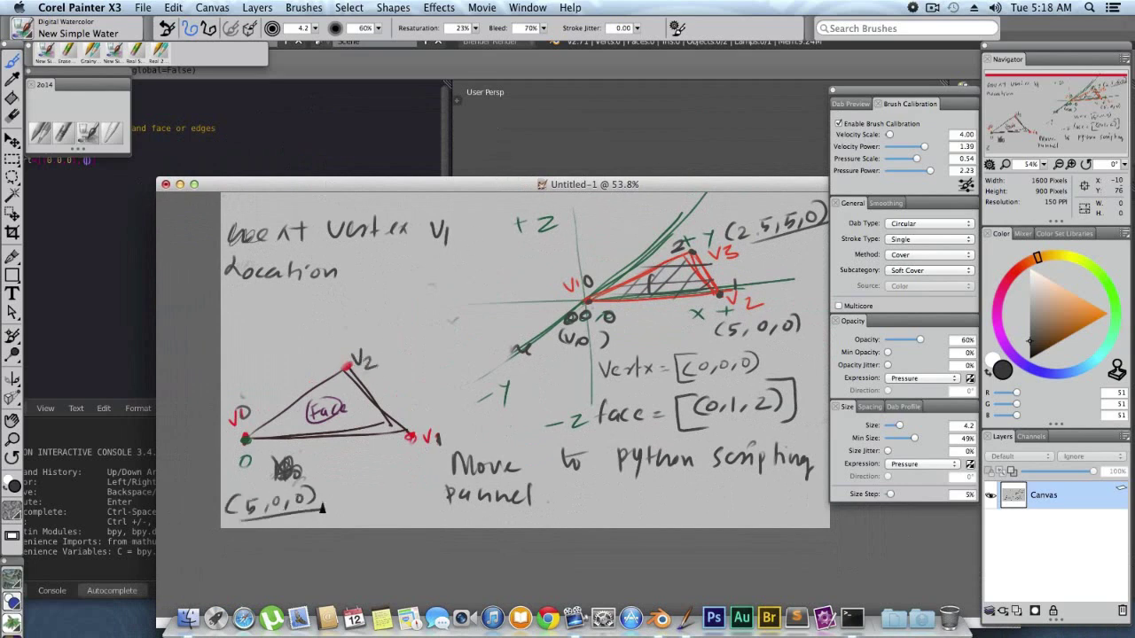
drag(264, 184, 316, 163)
- Reposition the Painter drawing window and bring the Blender script back to the front
drag(510, 164, 467, 107)
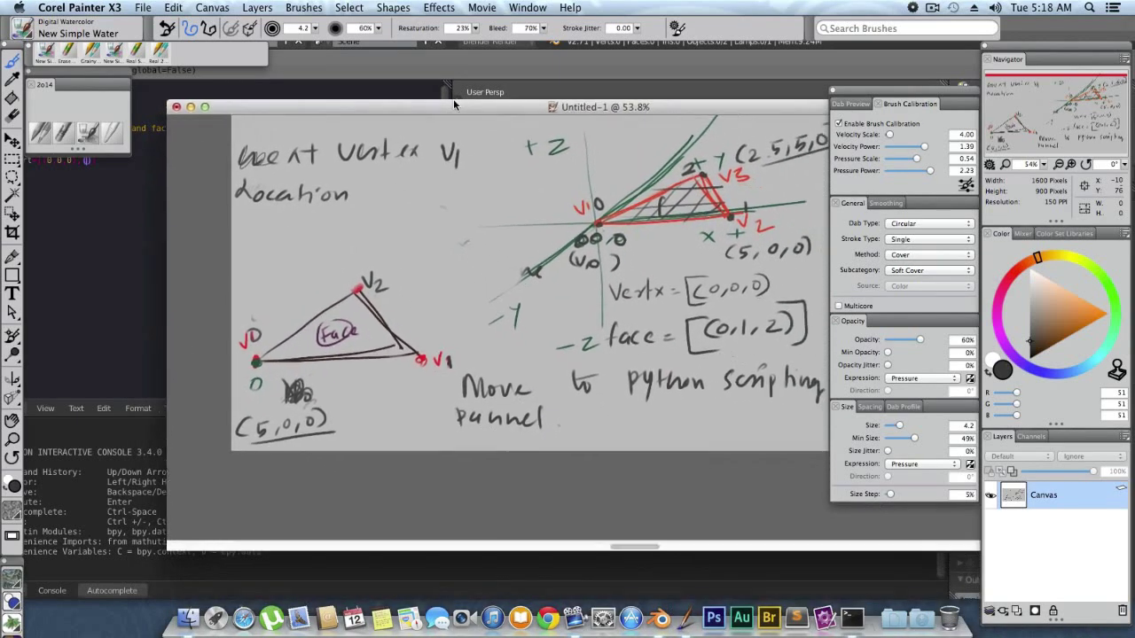
click(101, 77)
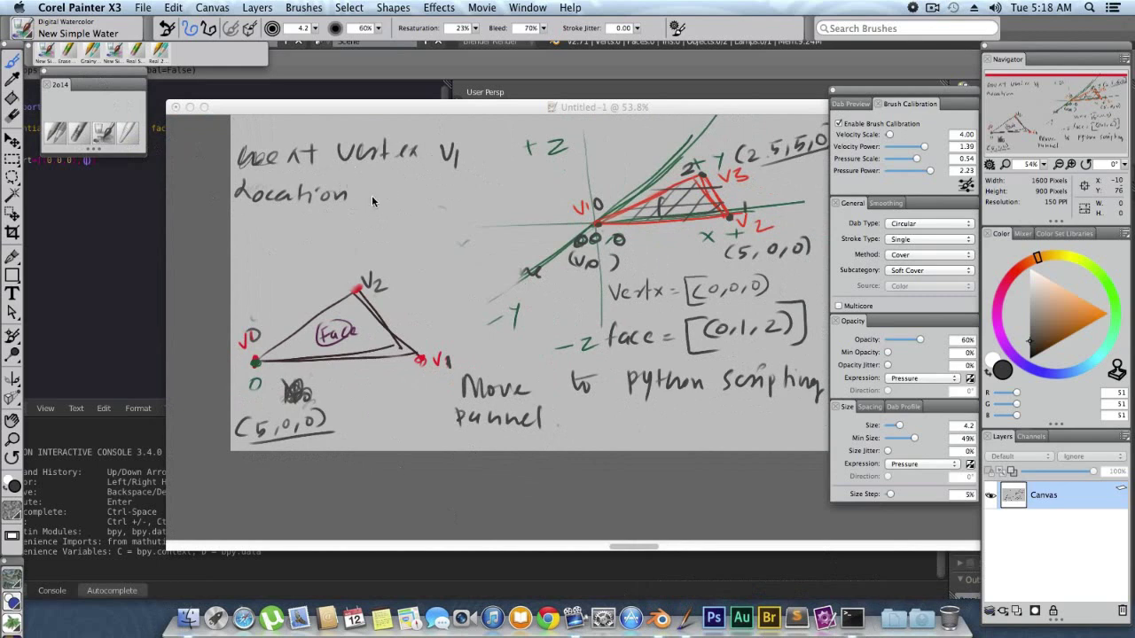
click(345, 108)
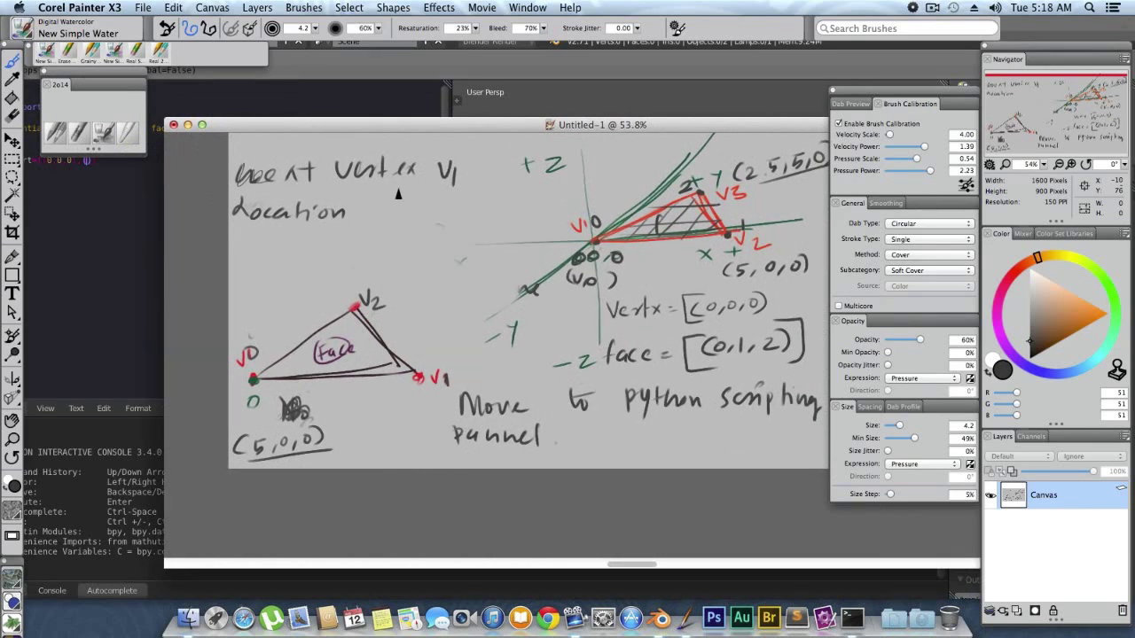
click(932, 7)
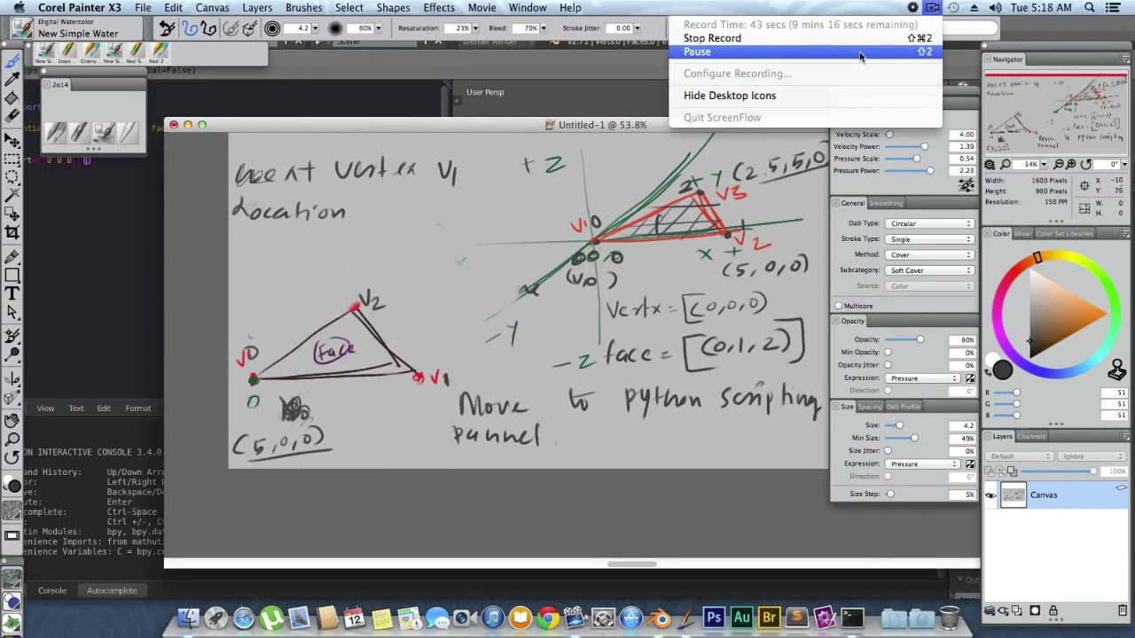
click(861, 51)
mouse_move(490, 127)
mouse_down()
mouse_move(504, 129)
mouse_move(558, 87)
mouse_move(622, 98)
mouse_up()
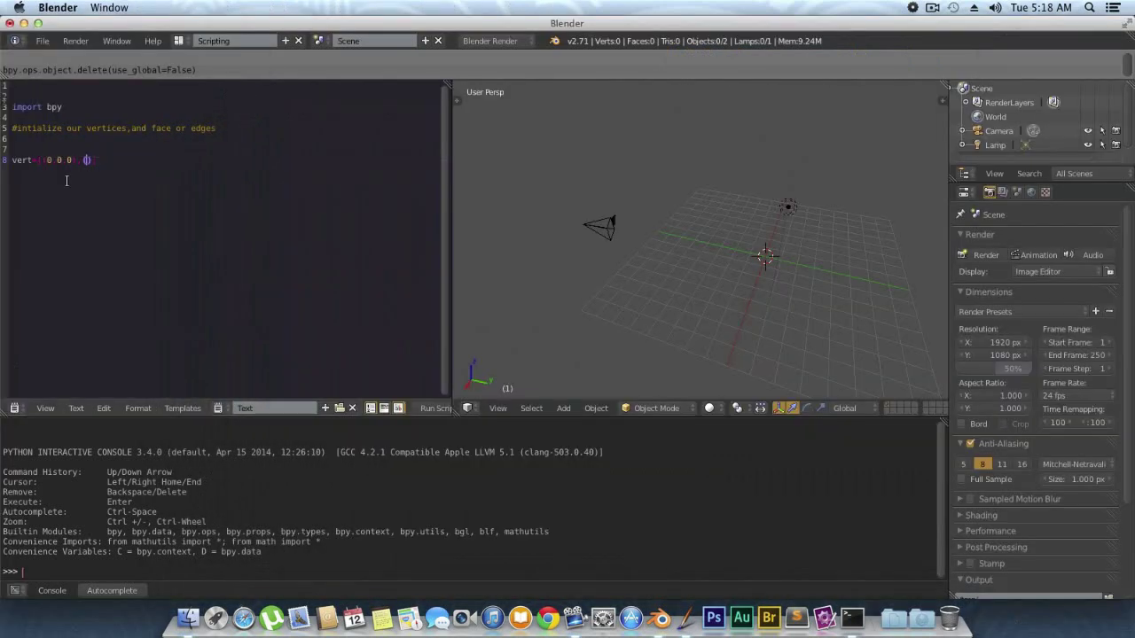
- Finish the second vertex as (5,0,0), then write V3 on the Painter sketch
text(5,0,0)
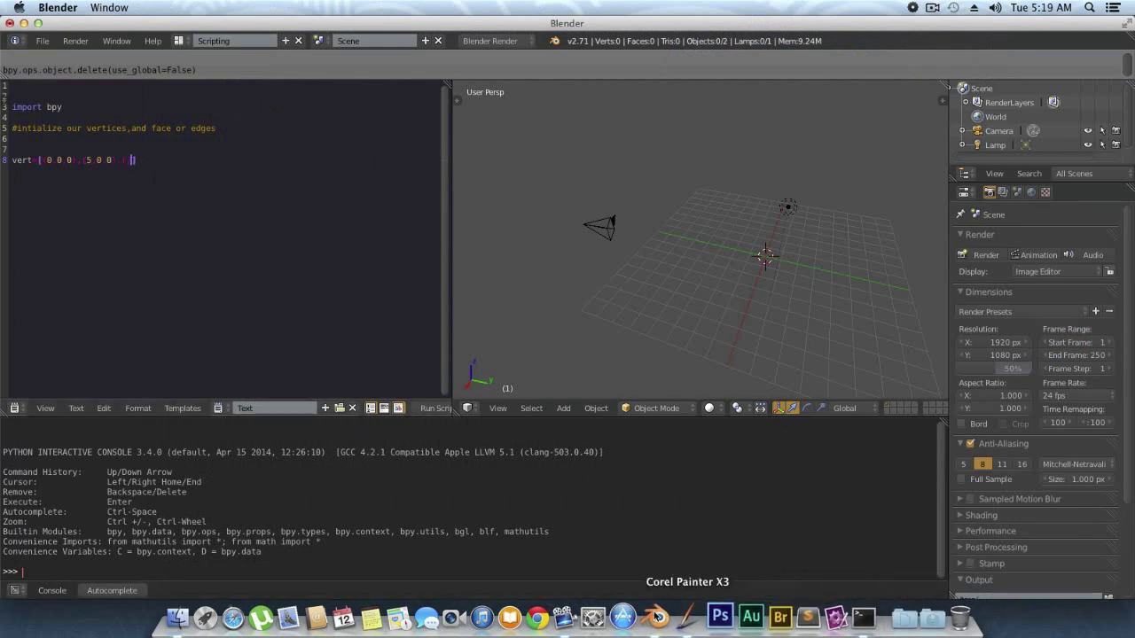
click(682, 621)
mouse_move(497, 112)
mouse_down()
mouse_move(383, 112)
mouse_move(357, 133)
mouse_move(396, 143)
mouse_move(407, 162)
mouse_move(387, 160)
mouse_up()
mouse_move(252, 268)
mouse_down()
mouse_move(279, 286)
mouse_move(364, 242)
mouse_move(391, 202)
mouse_move(585, 195)
mouse_up()
- Erase the old top-left note and handwrite V3 = (x, y, z)
click(111, 135)
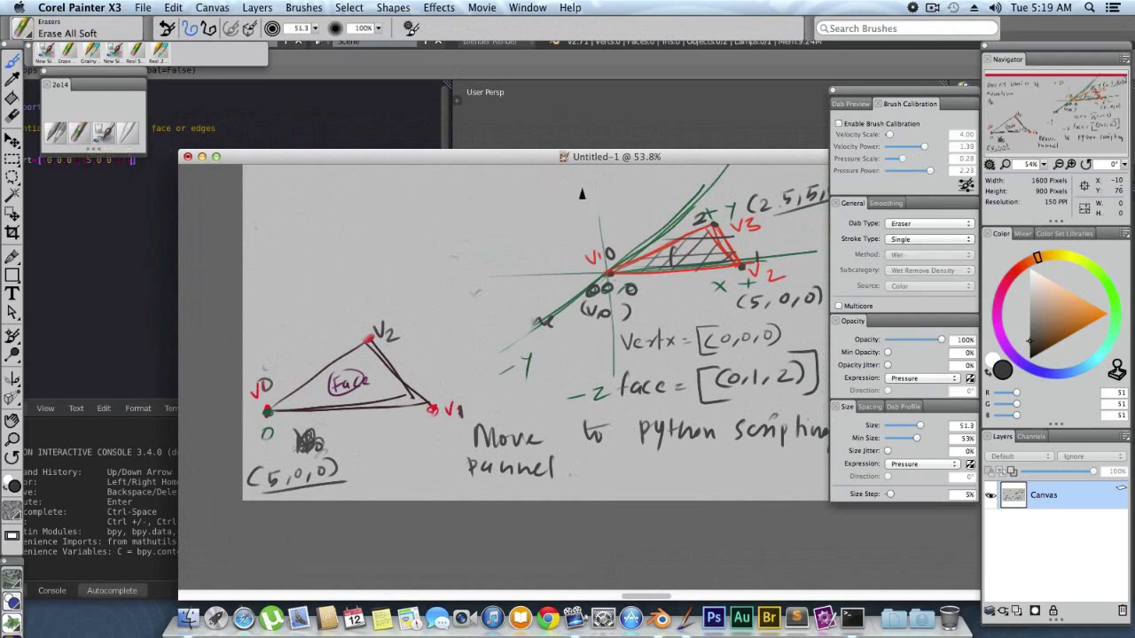
drag(576, 156, 689, 181)
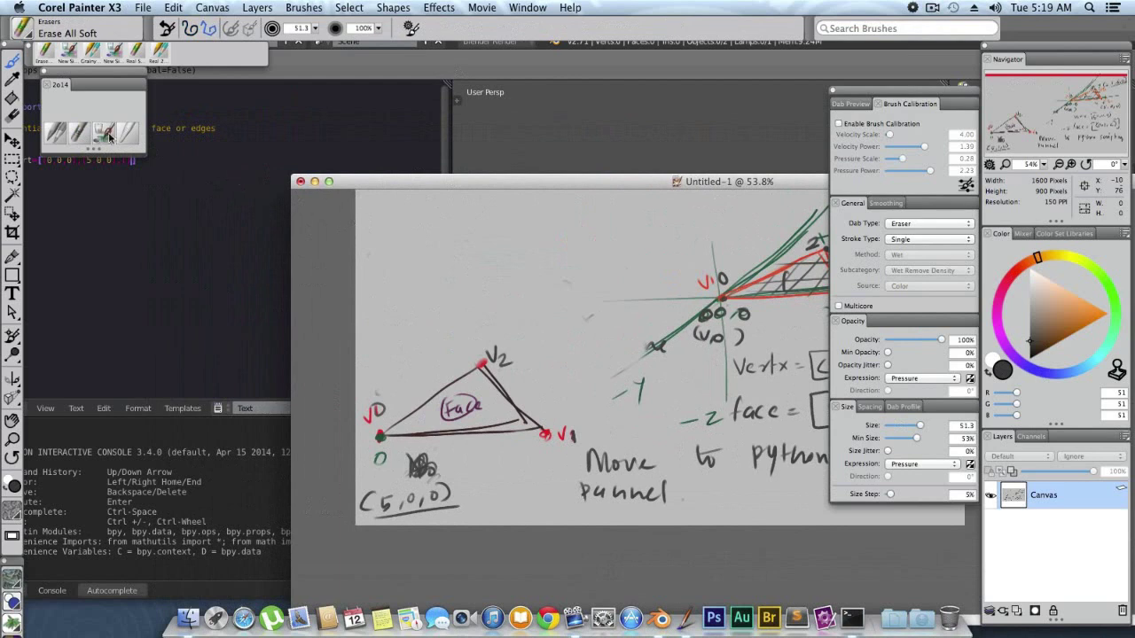
click(107, 133)
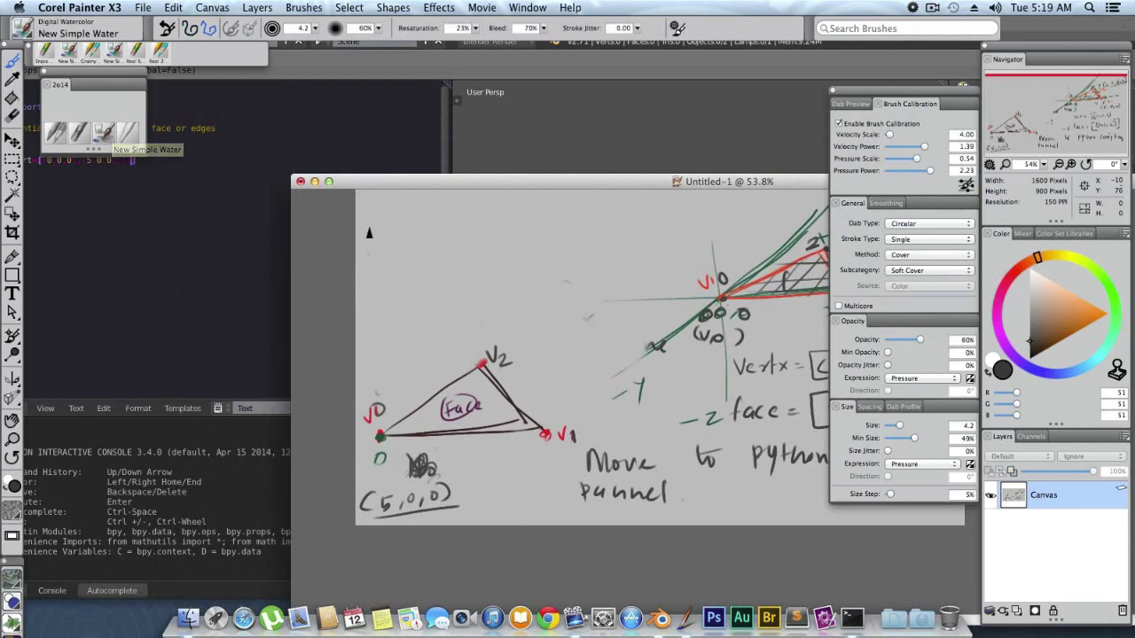
drag(370, 215, 378, 232)
mouse_move(383, 217)
mouse_down()
mouse_move(387, 231)
mouse_move(411, 221)
mouse_up()
drag(403, 226, 425, 236)
drag(447, 218, 461, 231)
drag(522, 179, 457, 163)
drag(420, 197, 436, 221)
drag(446, 201, 458, 218)
drag(470, 197, 472, 222)
drag(723, 166, 550, 157)
- Write the coordinate values =(25, 5, 0) below the V3 label
drag(156, 235, 169, 243)
mouse_move(186, 227)
mouse_down()
mouse_move(183, 250)
mouse_move(238, 248)
mouse_up()
drag(240, 254, 236, 262)
mouse_move(282, 229)
mouse_down()
mouse_move(289, 248)
mouse_move(303, 247)
mouse_up()
drag(319, 227, 342, 241)
drag(143, 163, 360, 122)
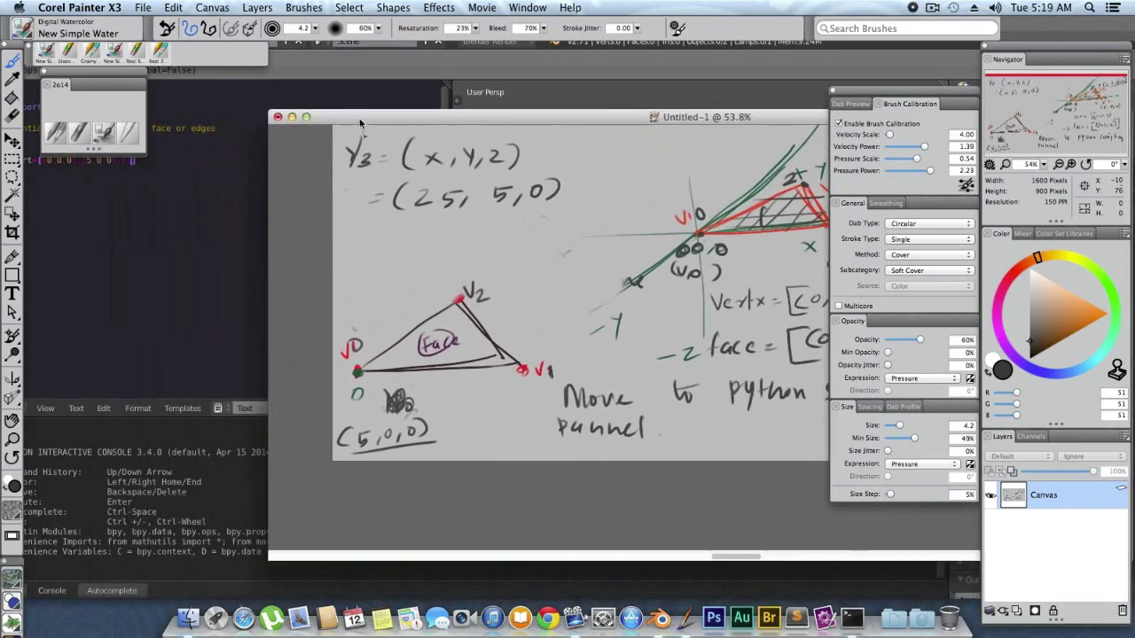
click(157, 159)
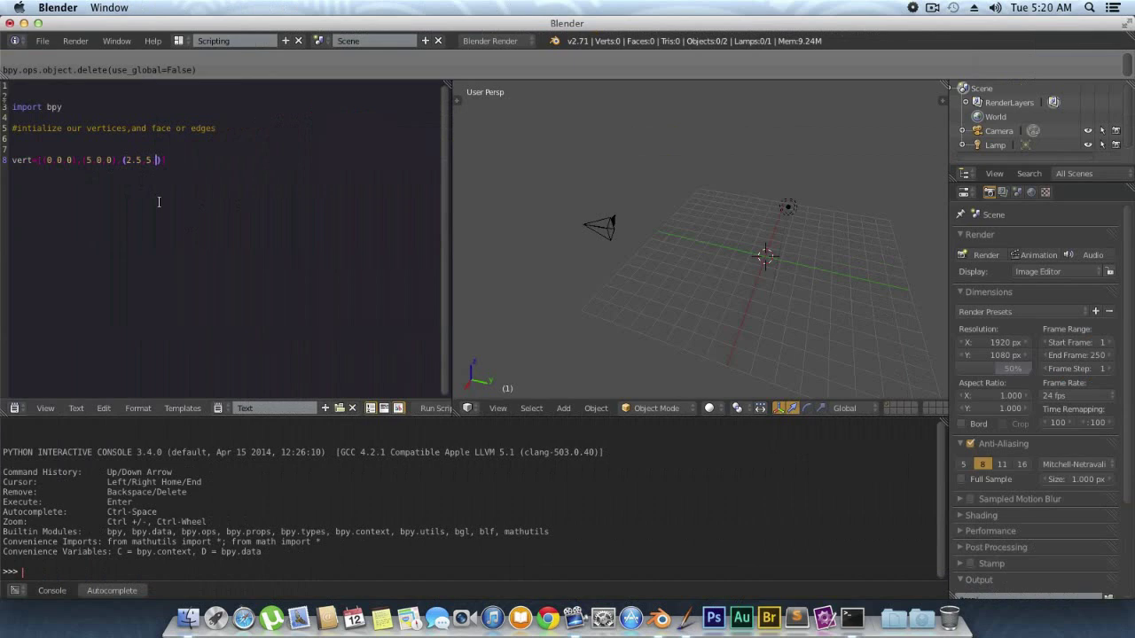
- Close the vert list with ] and add the comment 'Next add Face of the plane'
text(])
key(Return)
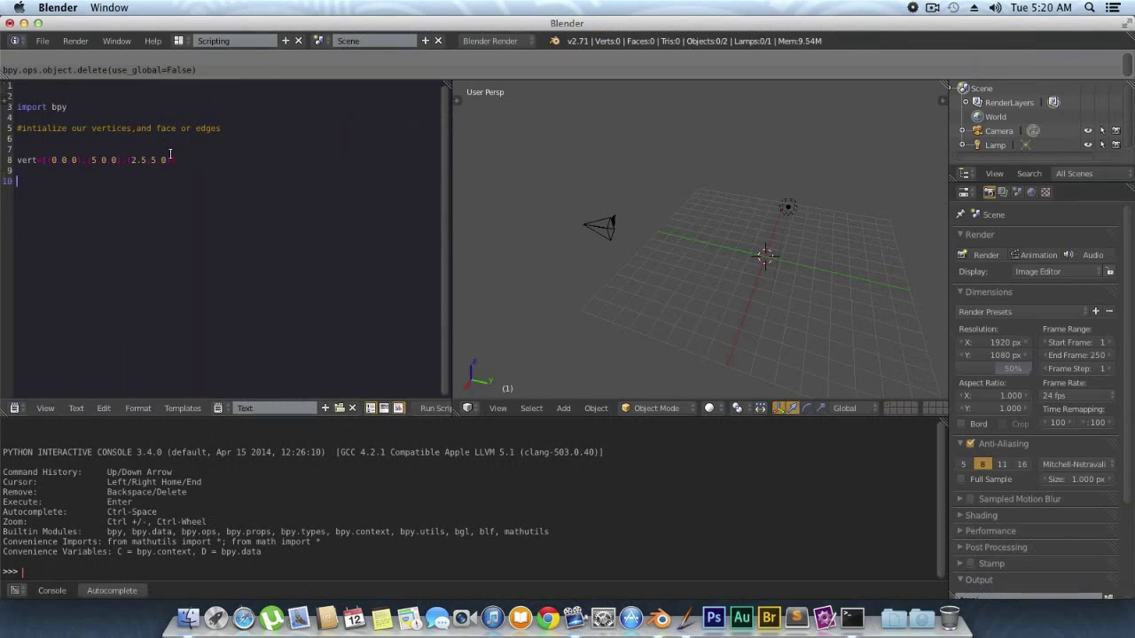
text(Next)
text( add Face of the plane)
key(Return)
key(Return)
key(Return)
- Begin the face list as face=[( on line 13
text(face)
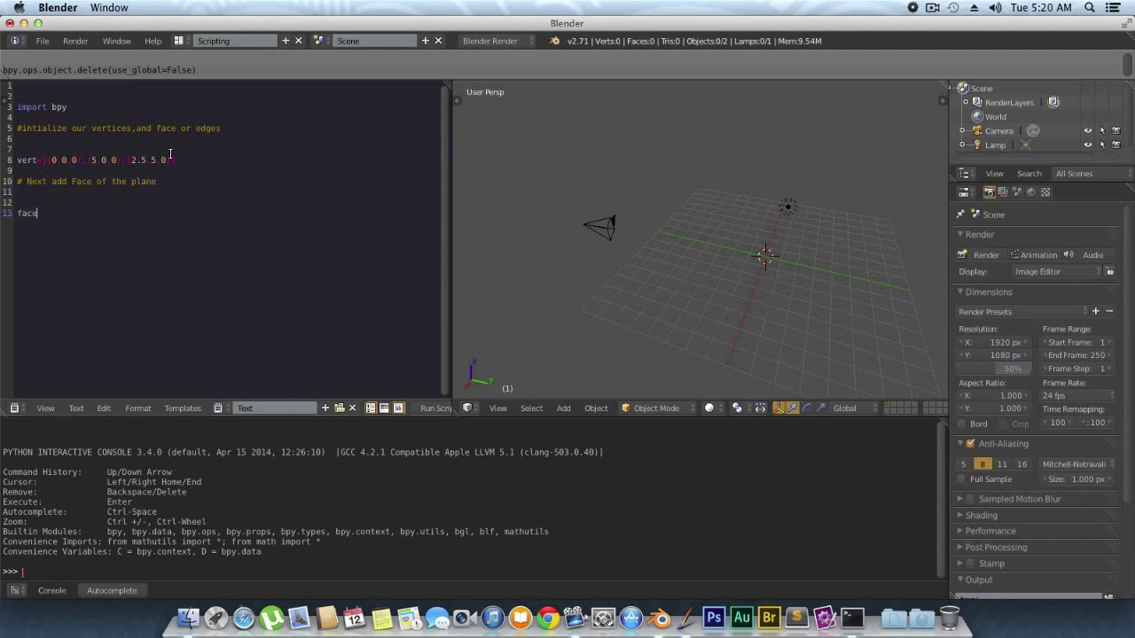
text(=[])
key(Left)
text(()
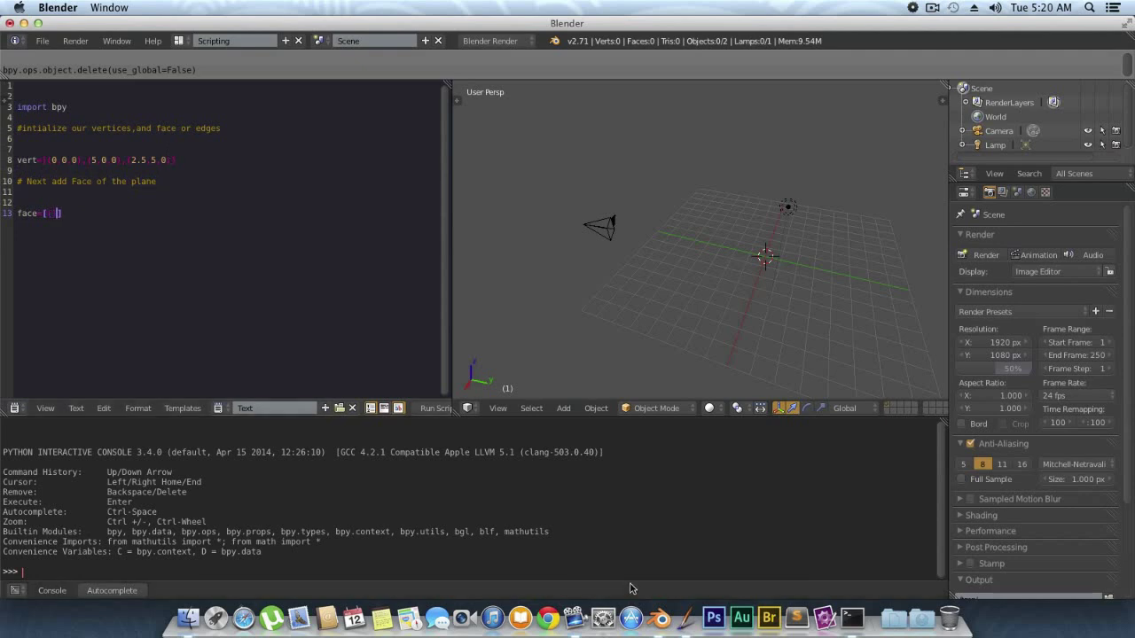
click(824, 618)
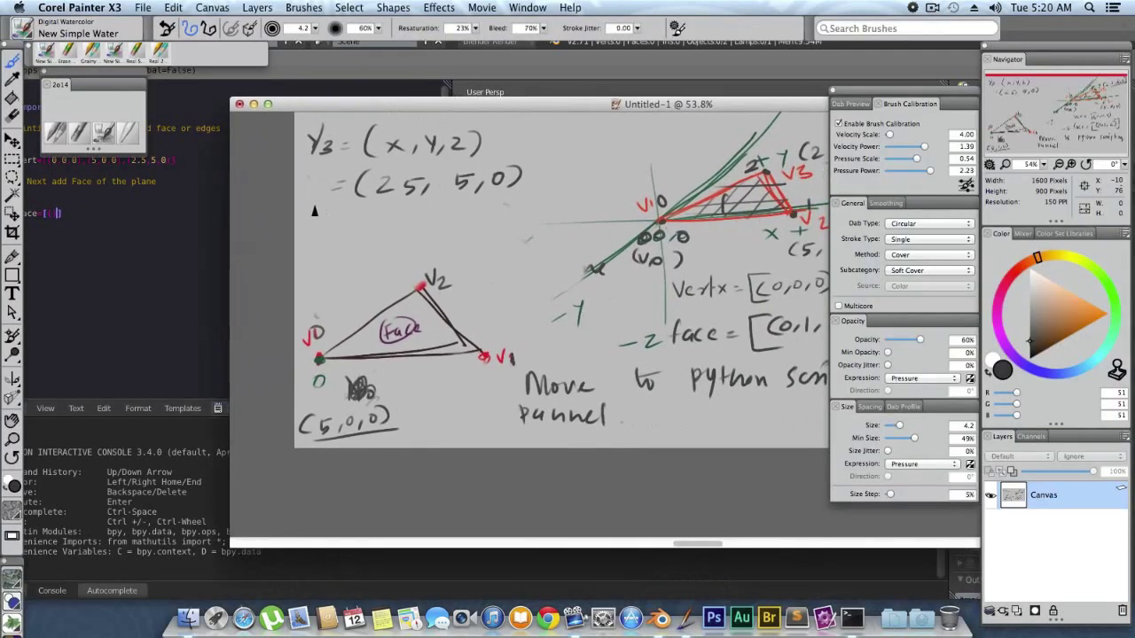
- Erase the V3 note and handwrite Face = [(0,1,2)] in Painter
click(78, 133)
mouse_move(376, 208)
mouse_down()
mouse_move(370, 180)
mouse_move(325, 145)
mouse_move(423, 166)
mouse_move(409, 156)
mouse_move(504, 158)
mouse_up()
click(104, 135)
mouse_move(512, 138)
mouse_down()
mouse_move(559, 160)
mouse_move(606, 156)
mouse_move(626, 168)
mouse_up()
drag(647, 125, 653, 177)
mouse_move(376, 177)
mouse_down()
mouse_move(346, 189)
mouse_move(385, 235)
mouse_move(367, 204)
mouse_move(387, 221)
mouse_up()
mouse_move(406, 195)
mouse_down()
mouse_move(404, 217)
mouse_move(422, 221)
mouse_up()
drag(433, 201, 451, 216)
drag(364, 193, 358, 218)
mouse_move(454, 193)
mouse_down()
mouse_move(456, 219)
mouse_move(472, 225)
mouse_up()
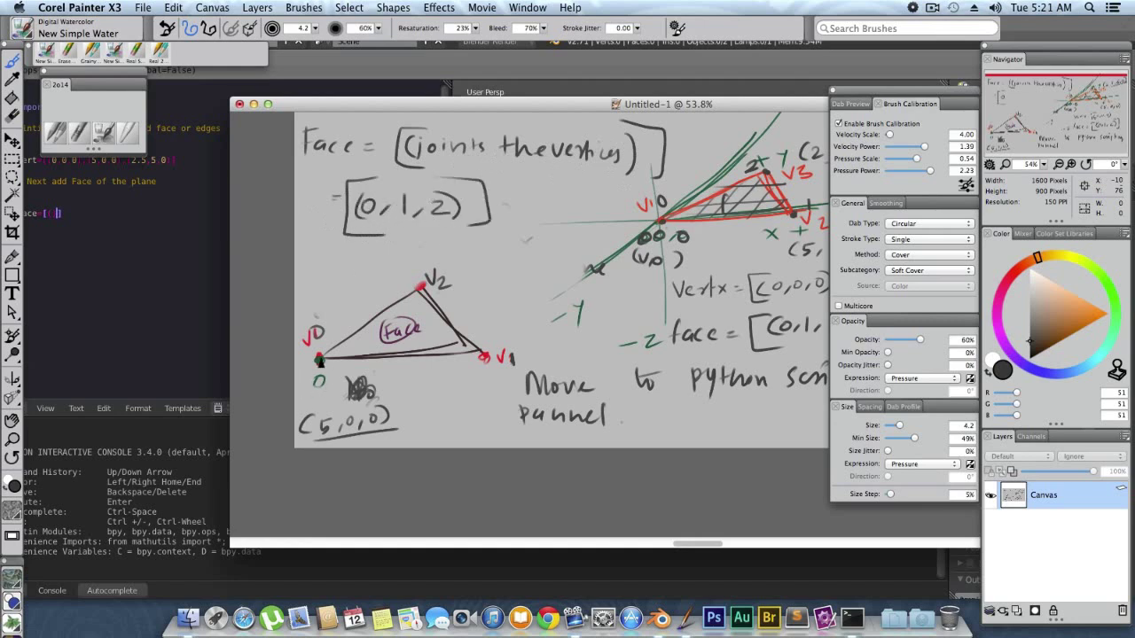
- Draw edge arrows v0→v1→v2→v0, then complete Blender's face list as (0,1,2)]
mouse_move(326, 374)
mouse_down()
mouse_move(483, 373)
mouse_move(473, 383)
mouse_up()
drag(488, 344, 441, 285)
drag(442, 285, 475, 302)
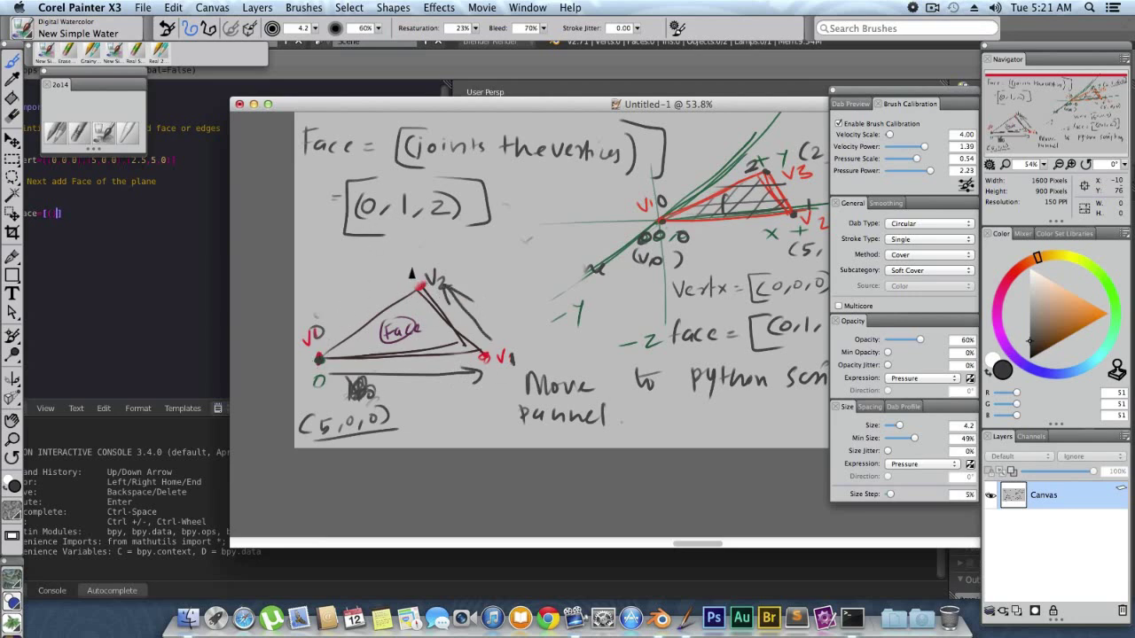
drag(327, 347, 420, 274)
mouse_move(327, 328)
mouse_down()
mouse_move(326, 344)
mouse_move(350, 335)
mouse_up()
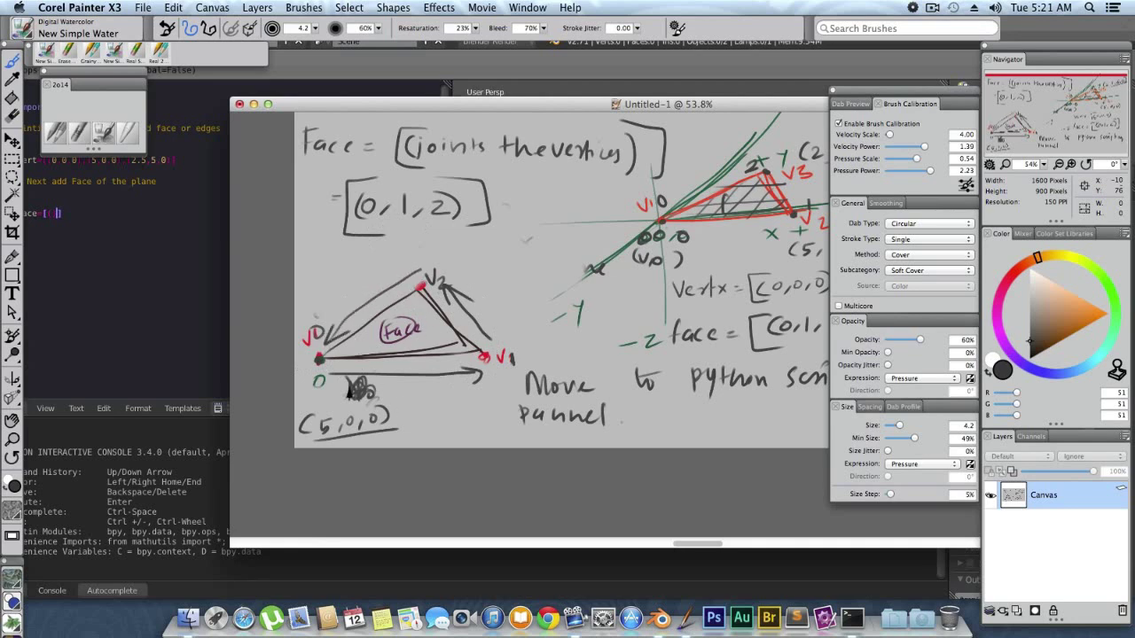
click(53, 223)
text(0,1,2)])
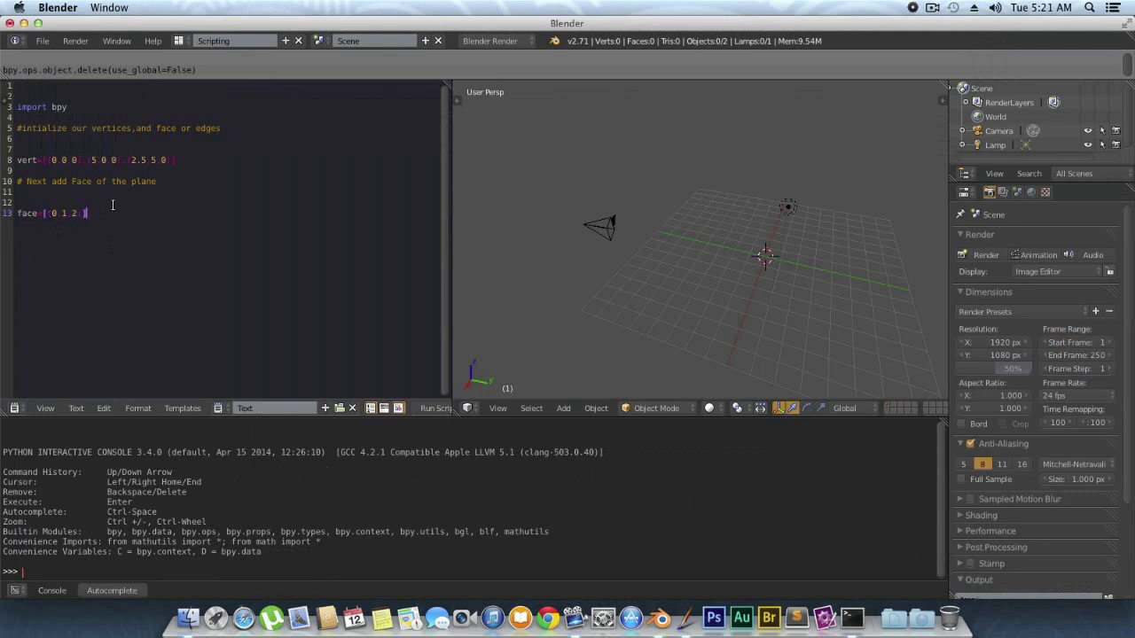
- Remove the extra blank lines and add the comment '#create mesh and object data'
key(Return)
key(Return)
key(Return)
key(Return)
click(42, 193)
key(Delete)
key(Delete)
text(cra)
key(BackSpace)
text(eate #es)
key(BackSpace)
key(BackSpace)
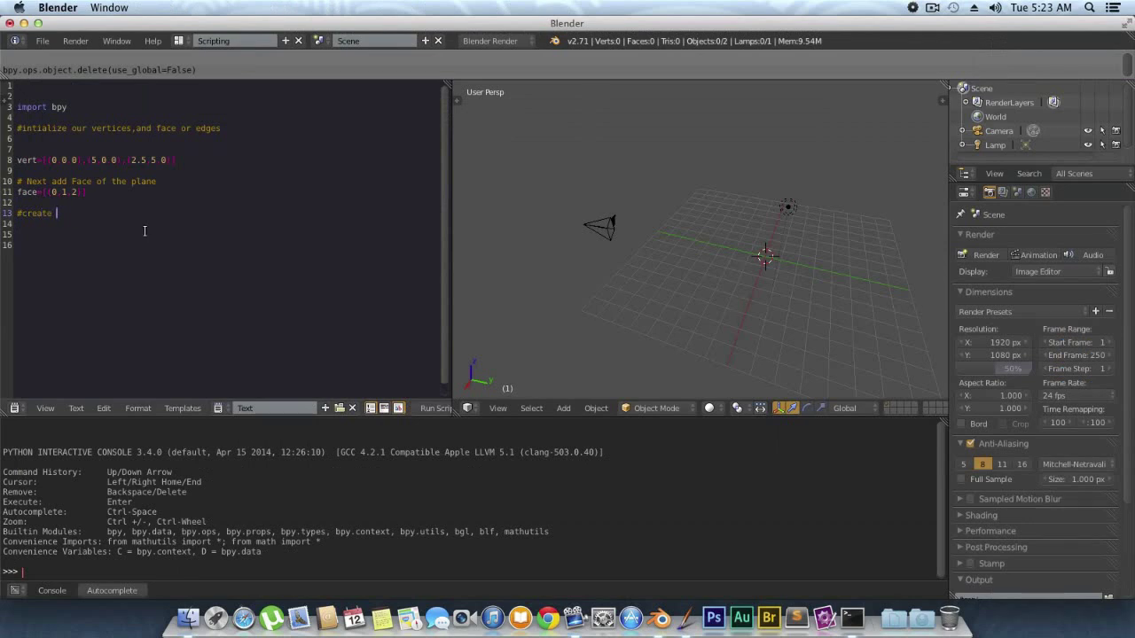
text(mesh and object data)
key(Return)
key(Return)
- Add the line my_mesh = bpy.data.meshes.new("Triangle") on line 16
key(Return)
key(Down)
text(y)
text(y_mesh = bpy.data)
text(meshes.new("Triangle"))
key(Return)
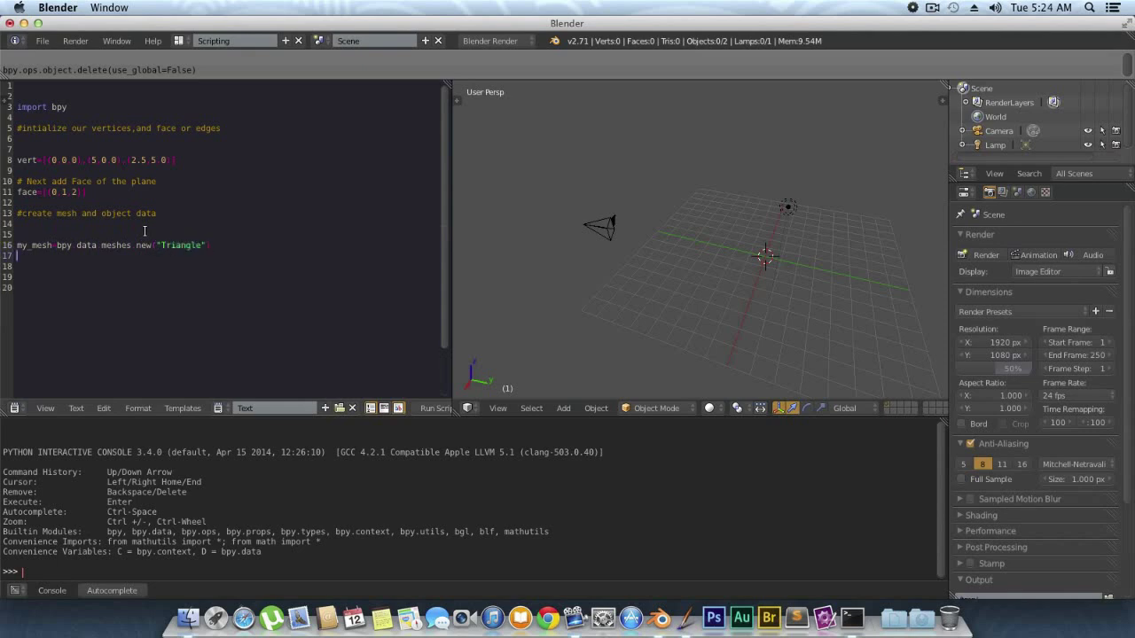
- Add my_obj=bpy.data.objects.new("Triangle",my_mesh) and a comment treating the cursor location as the object location
text(my_obj=)
text(bpy.data.objects.new()
text("Triangle",my_mesh))
key(Return)
key(Return)
key(Return)
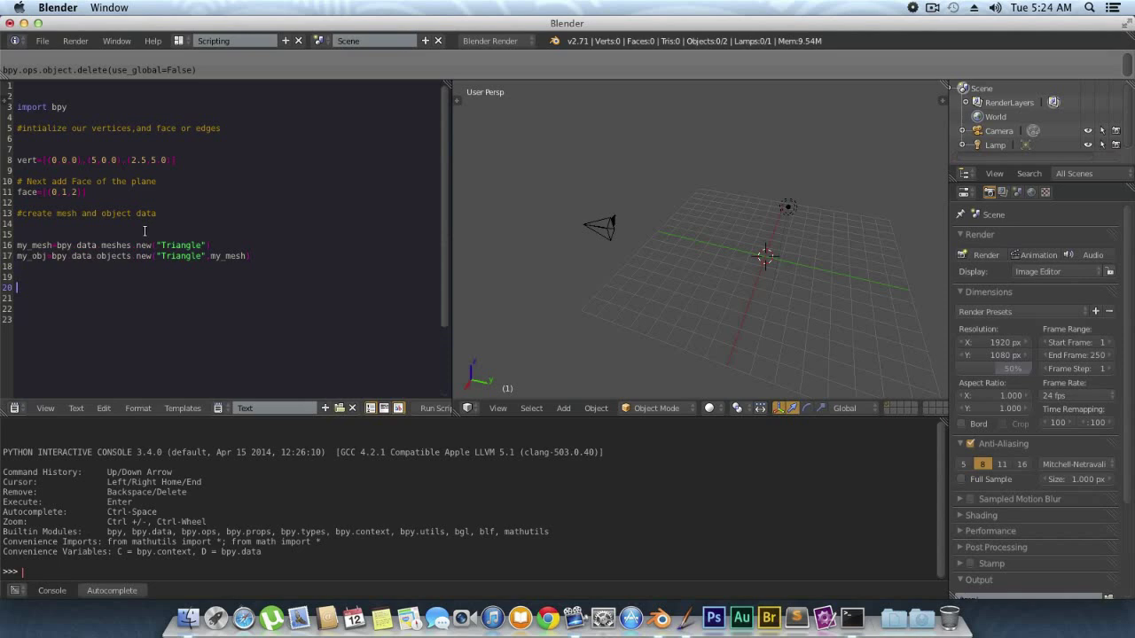
key(Up)
text(set)
text(obj )
text(ctloc)
text(tion in )
text(pace)
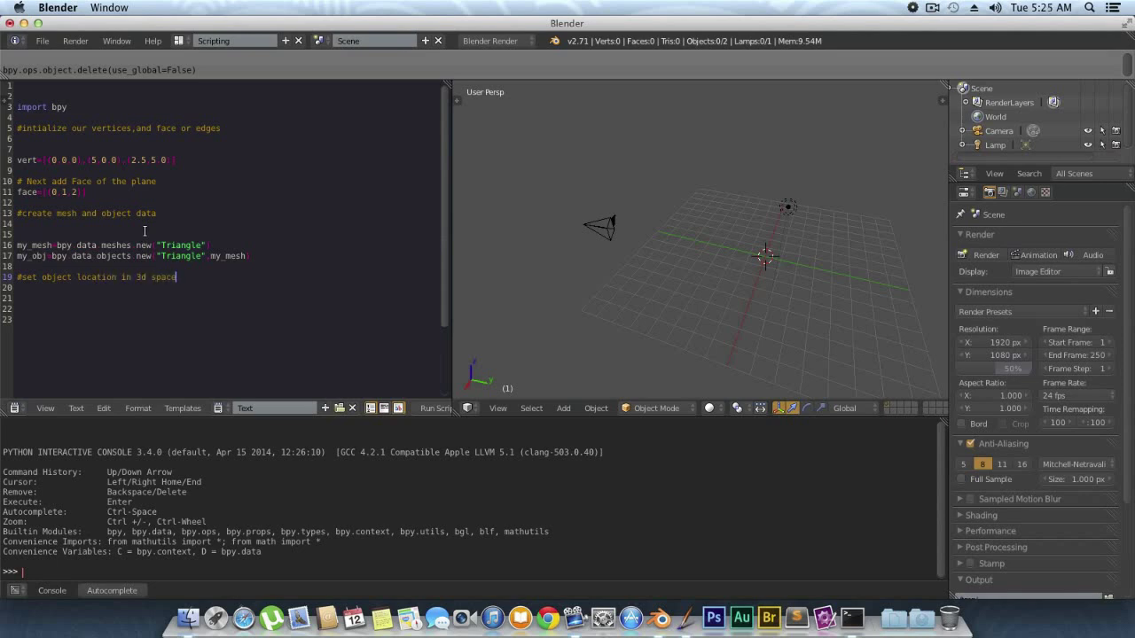
text( lo)
text(con)
key(BackSpace)
key(BackSpace)
key(BackSpace)
key(BackSpace)
key(BackSpace)
text(, i consider )
text(bj)
text(loction :s :)
text(cusr)
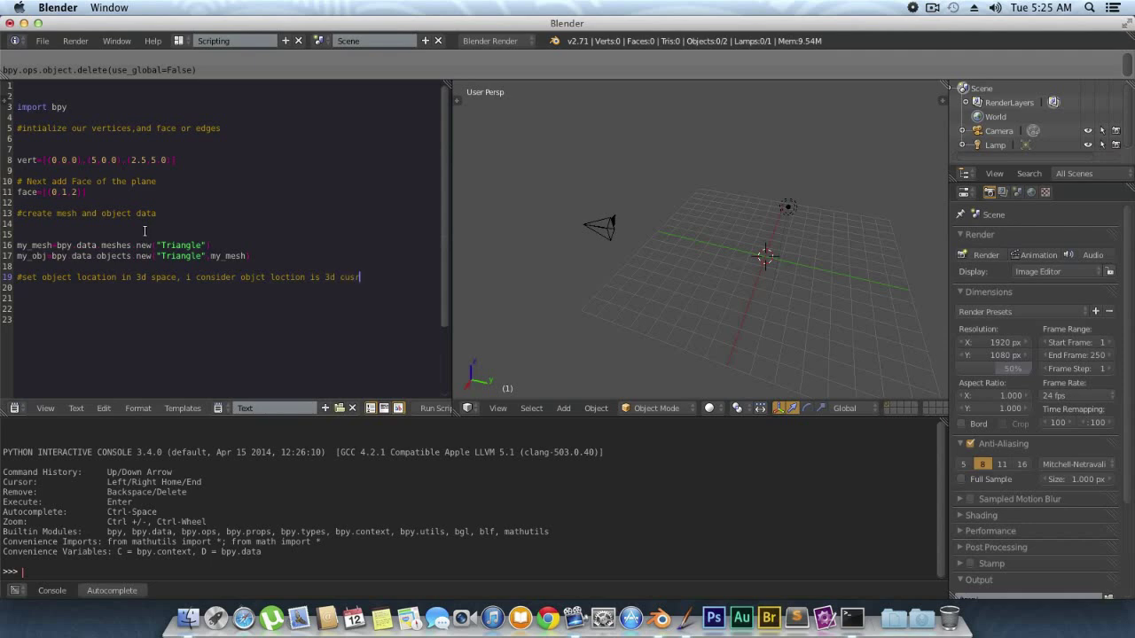
key(BackSpace)
key(BackSpace)
text(rsor location)
key(Return)
key(Return)
- Add a second comment about assigning that value to the object location
key(Up)
text(so asa)
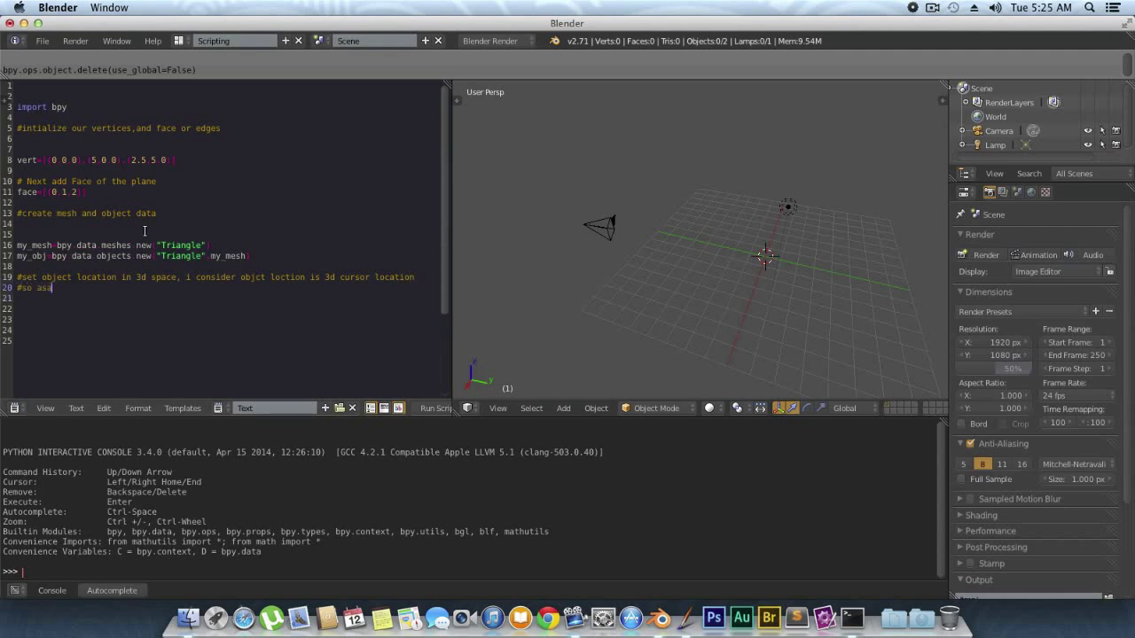
text(ia)
text(g)
text(value to the)
key(BackSpace)
key(BackSpace)
key(BackSpace)
key(BackSpace)
text(object location)
key(Return)
key(Return)
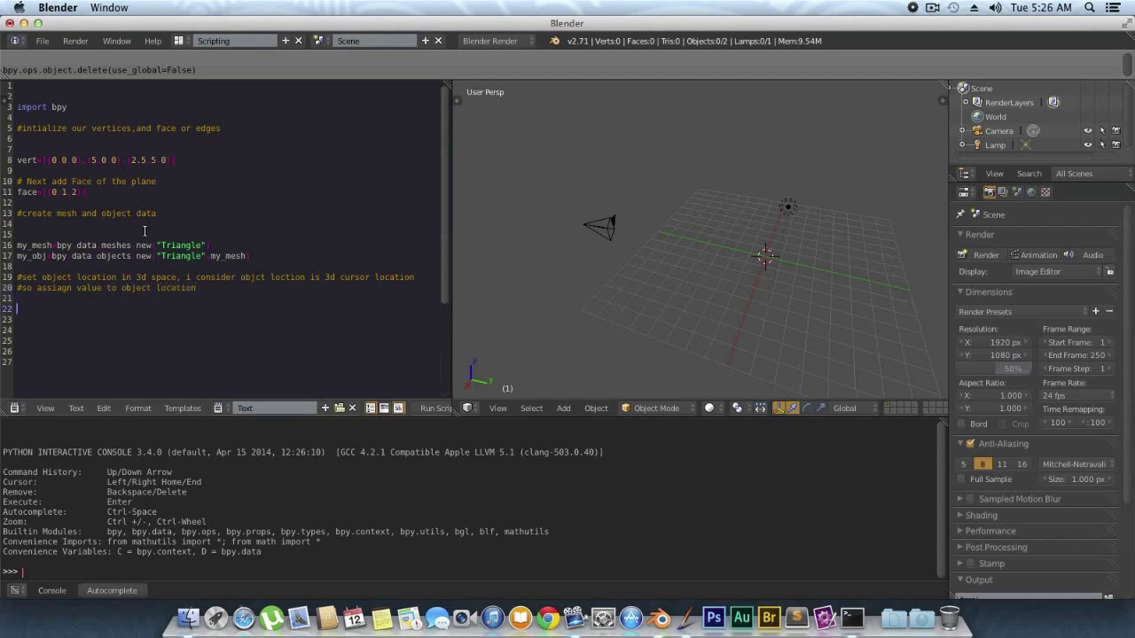
- Set my_obj.location=bpy.context.scene.cursor_location, link my_obj to the scene, and start a new comment
key(Return)
text(my_obj)
text(.location=)
text(bpy.context.sc)
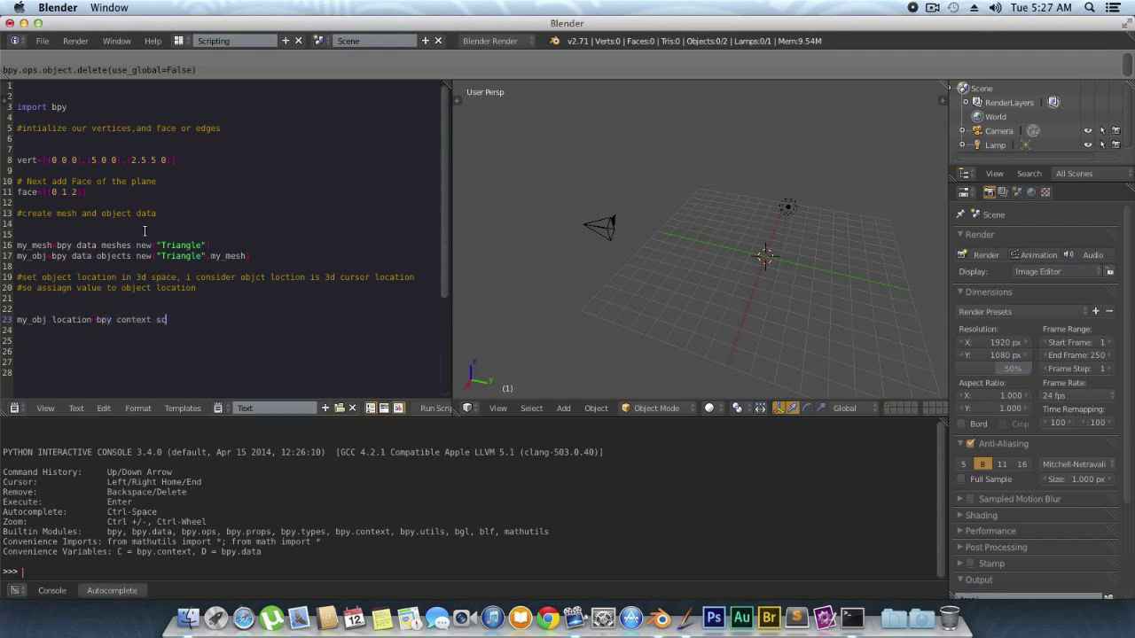
text(ene.cursor_)
text(location)
key(Return)
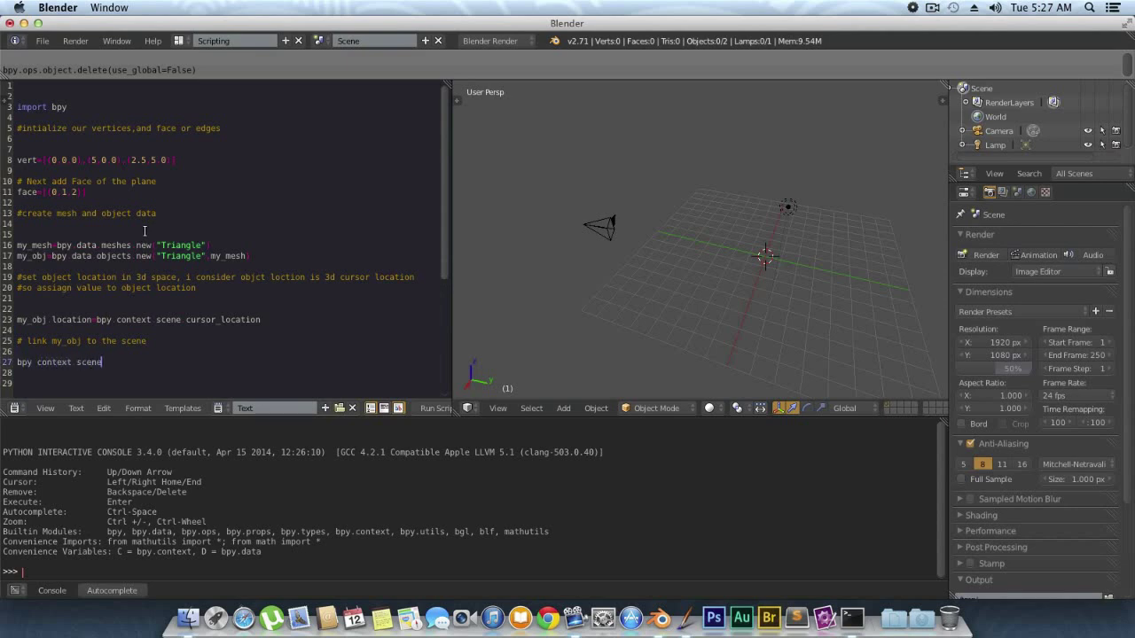
text(obje)
scroll(144, 231, down, 5)
click(144, 231)
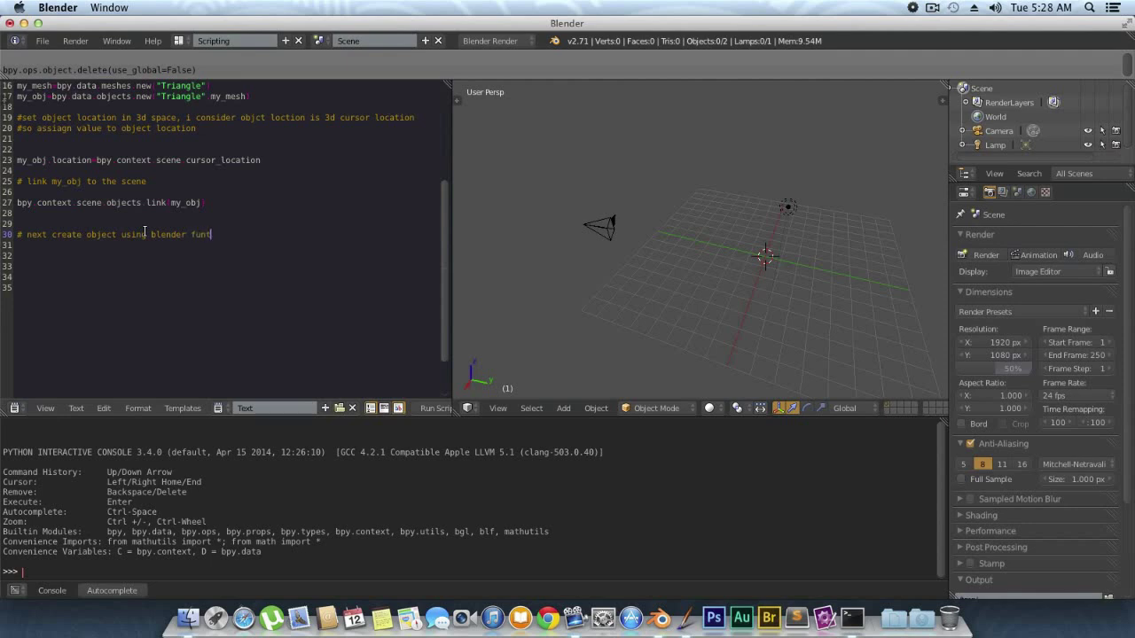
- Add my_mesh.from_pydata(vert,[],face), my_mesh.update(calc_edges=True) and a '#Then Press Runscript button' comment
key(Return)
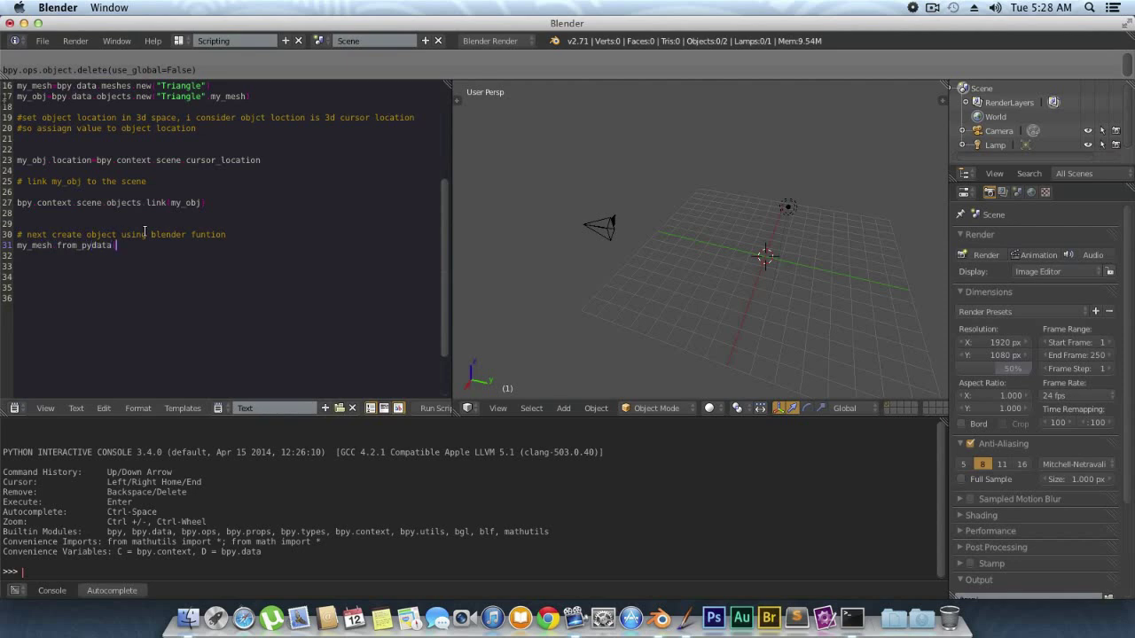
scroll(88, 192, up, 2)
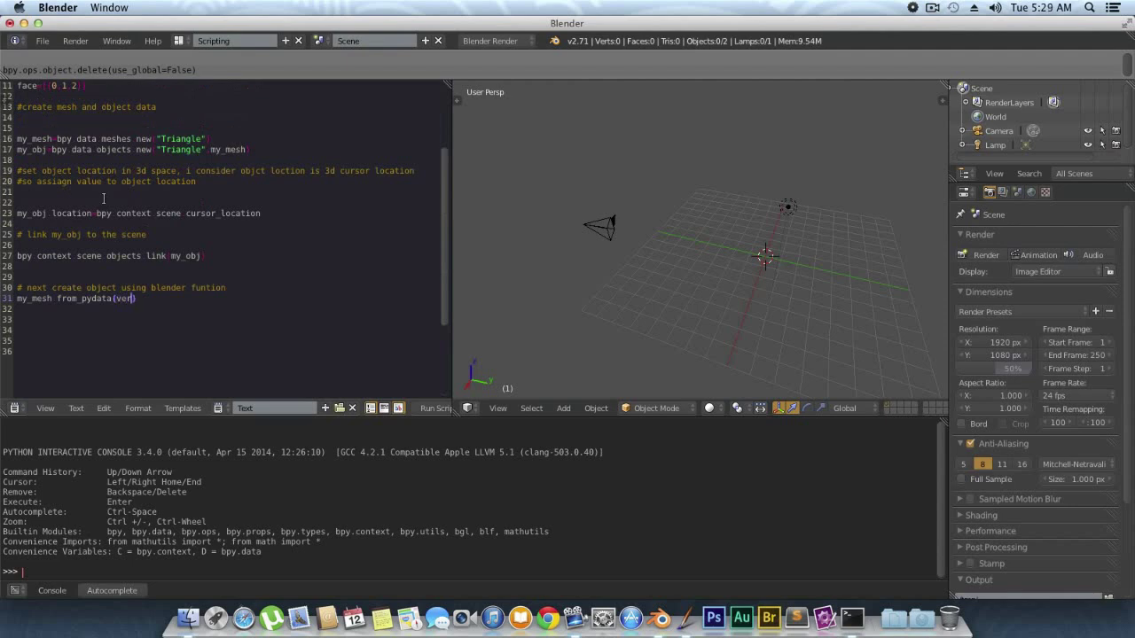
scroll(114, 195, up, 1)
scroll(117, 195, up, 2)
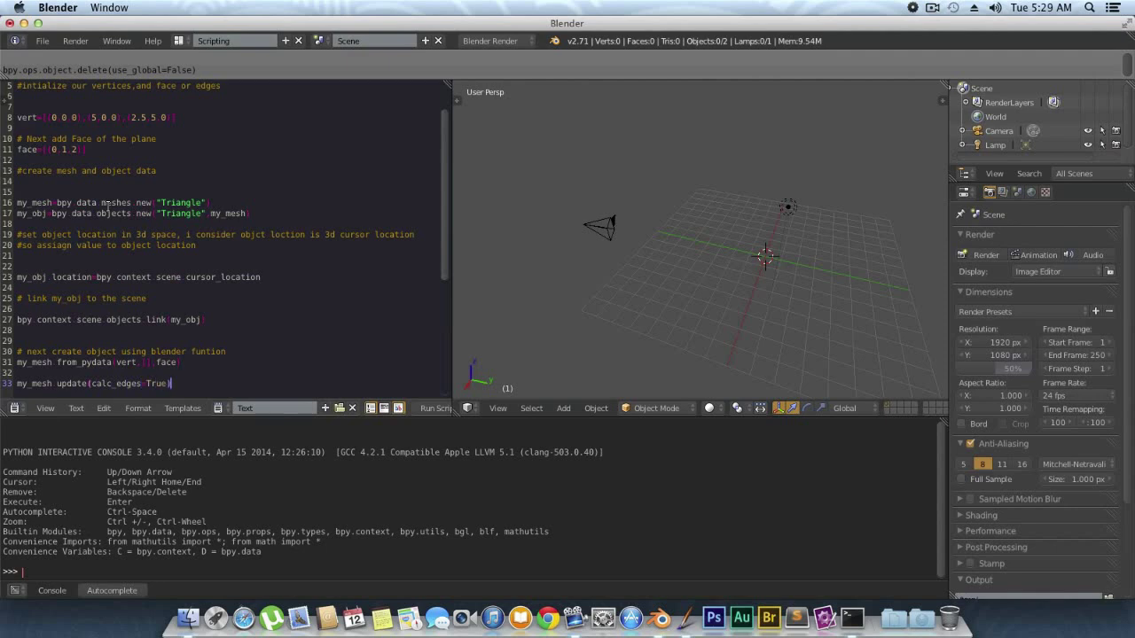
scroll(107, 206, down, 5)
key(Return)
key(Return)
key(Return)
key(Return)
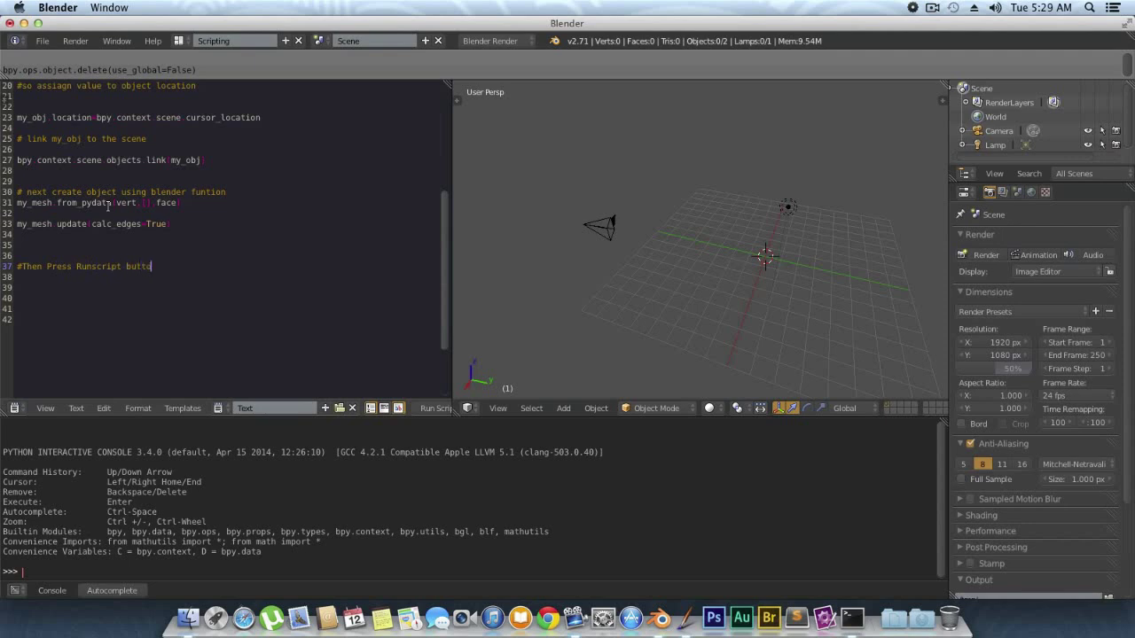
- Run the script, select the new Triangle object, then erase the Painter face note
click(434, 408)
mouse_move(667, 311)
middle_down()
mouse_move(519, 310)
mouse_move(657, 243)
mouse_move(679, 309)
mouse_move(715, 288)
mouse_move(700, 317)
mouse_move(702, 278)
mouse_move(747, 209)
mouse_move(752, 168)
mouse_move(654, 210)
mouse_move(603, 258)
middle_up()
right_click(703, 278)
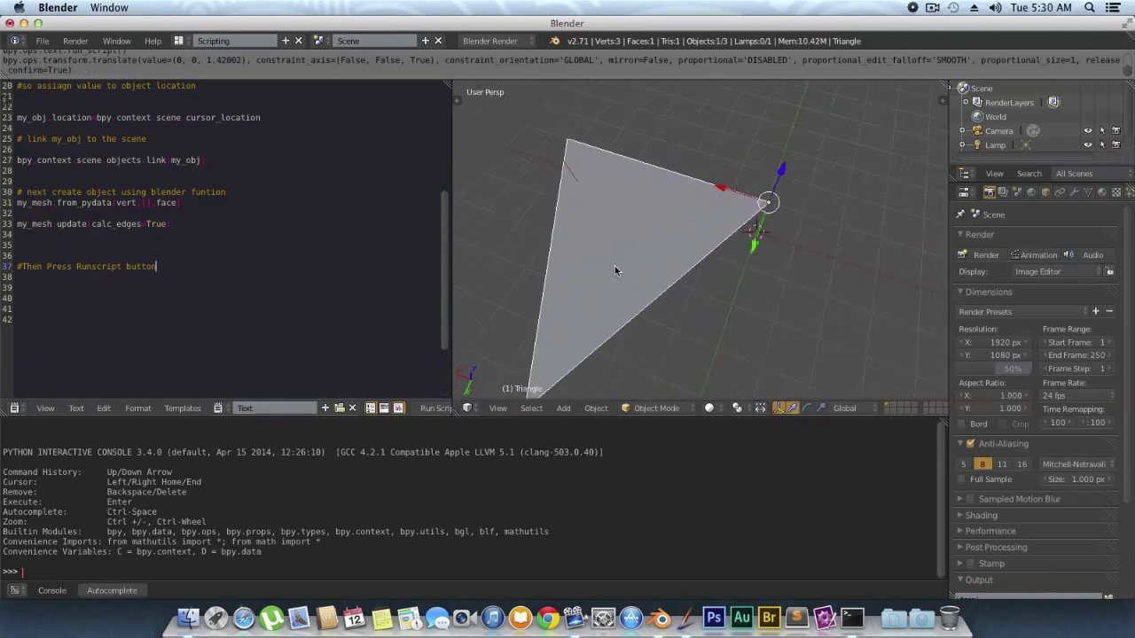
mouse_move(238, 200)
mouse_down()
mouse_move(448, 208)
mouse_move(333, 190)
mouse_move(279, 142)
mouse_move(625, 131)
mouse_up()
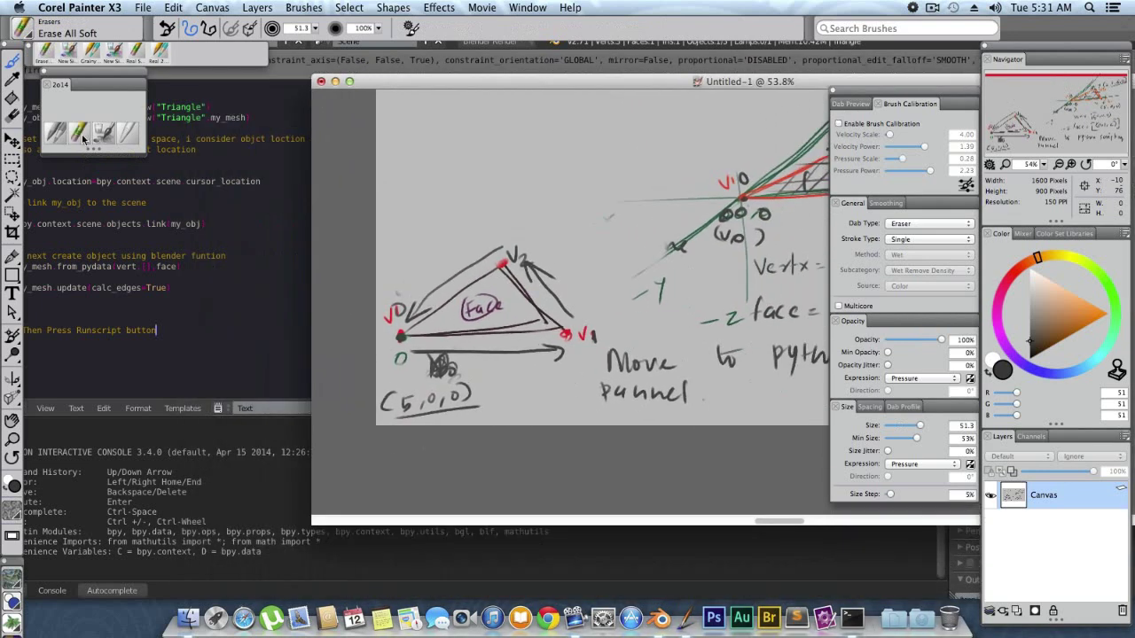
- Handwrite 'Run Script you can see' on the Painter sketch
click(79, 132)
mouse_move(387, 120)
mouse_down()
mouse_move(405, 146)
mouse_move(456, 149)
mouse_move(495, 135)
mouse_move(504, 146)
mouse_up()
mouse_move(591, 85)
mouse_down()
mouse_move(337, 347)
mouse_move(364, 316)
mouse_up()
drag(298, 356, 305, 378)
drag(311, 362, 360, 373)
drag(379, 363, 399, 373)
drag(390, 311, 375, 319)
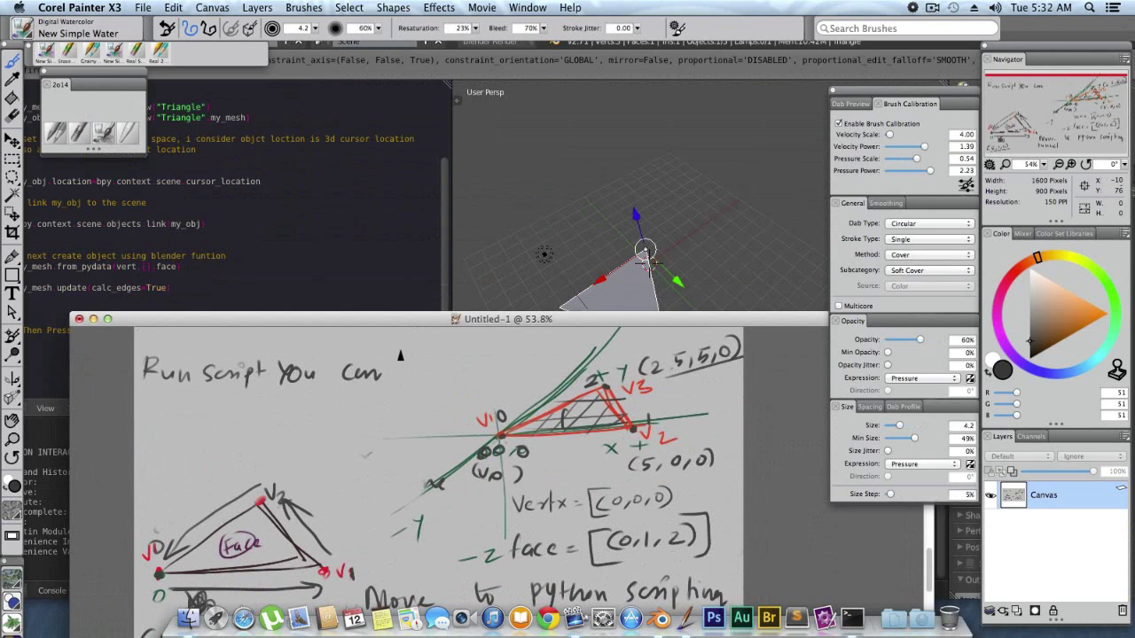
drag(415, 363, 407, 376)
drag(422, 371, 428, 376)
drag(433, 371, 440, 376)
drag(519, 321, 595, 270)
- Continue the note with 'a triangle plane created in 3d view'
drag(223, 363, 270, 371)
drag(273, 363, 307, 372)
mouse_move(311, 365)
mouse_down()
mouse_move(314, 388)
mouse_move(335, 373)
mouse_move(366, 385)
mouse_up()
mouse_move(376, 360)
mouse_down()
mouse_move(377, 381)
mouse_move(396, 380)
mouse_up()
drag(399, 371, 413, 378)
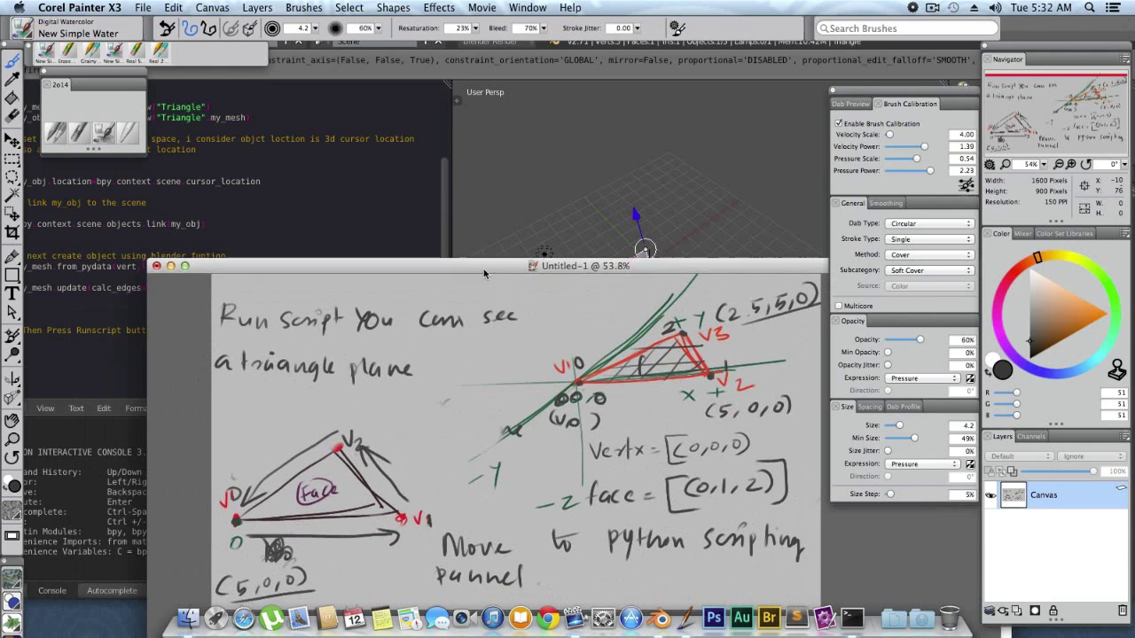
drag(462, 268, 435, 283)
drag(409, 379, 456, 387)
mouse_move(457, 371)
mouse_down()
mouse_move(475, 387)
mouse_move(493, 371)
mouse_up()
mouse_move(202, 417)
mouse_down()
mouse_move(254, 429)
mouse_move(269, 406)
mouse_up()
drag(279, 415, 302, 427)
drag(305, 422, 335, 416)
- Erase the whole run-script note and return to the watercolour brush
drag(212, 426, 335, 417)
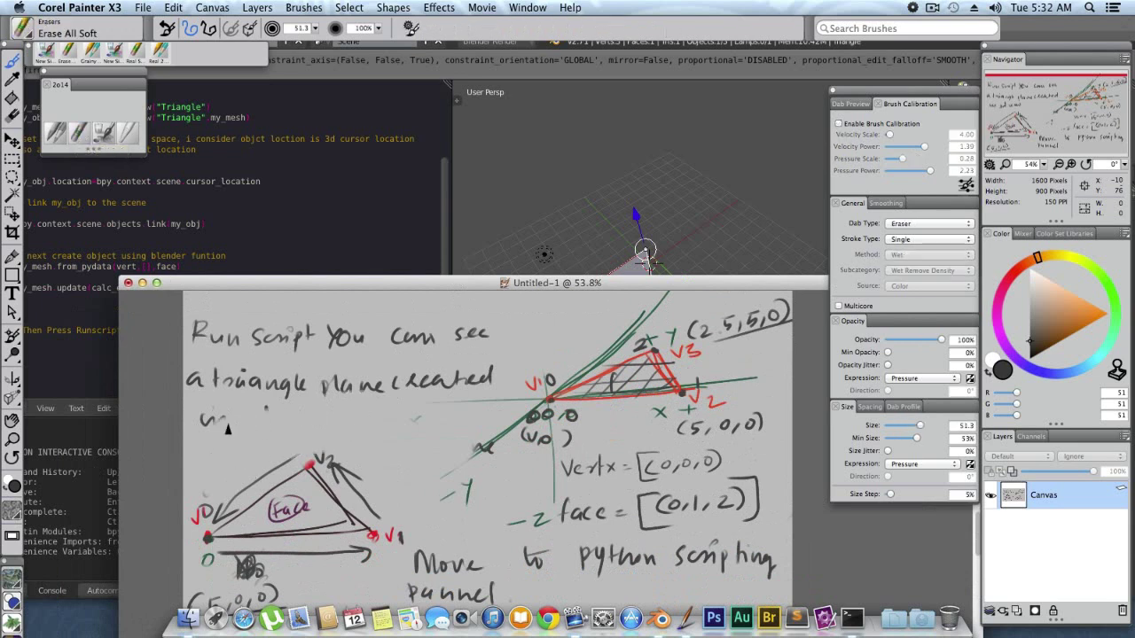
drag(257, 383, 414, 388)
drag(328, 341, 489, 336)
drag(191, 333, 240, 342)
drag(184, 379, 220, 376)
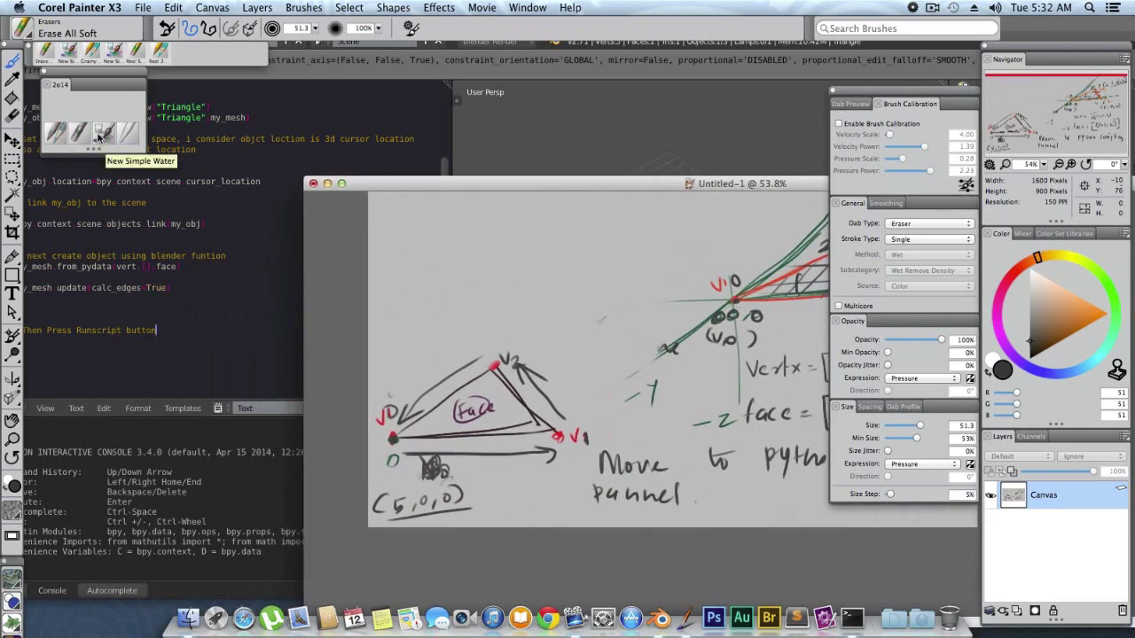
click(101, 133)
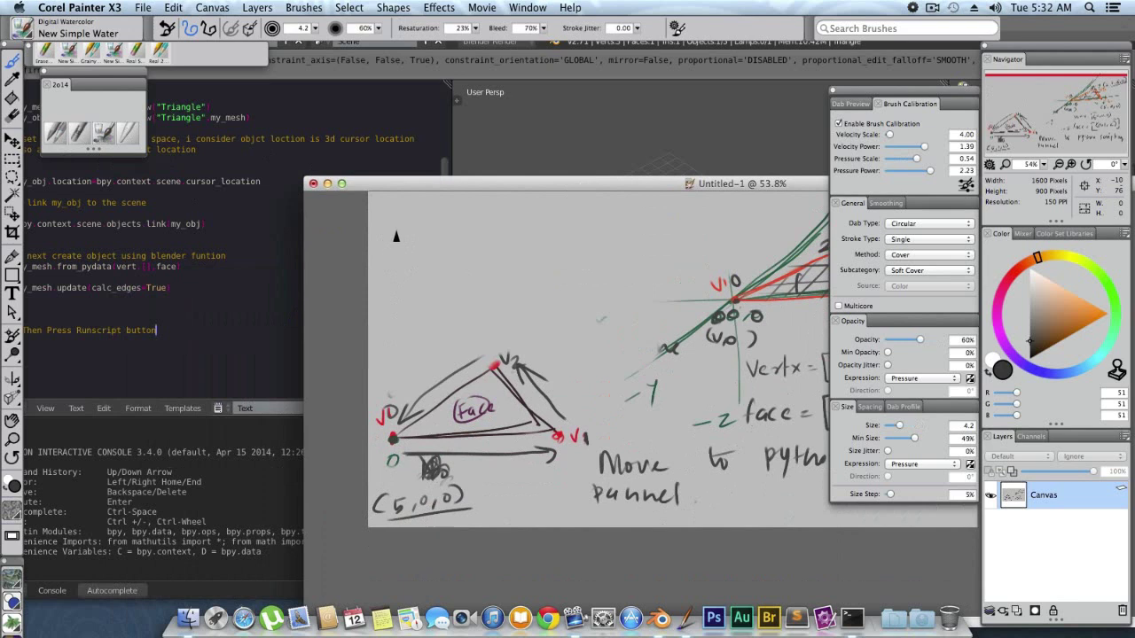
- Shrink the brush to 1.2 and handwrite 'mesh.from_pydata(' at the canvas top-left
key(p)
key(bracketleft)
key(bracketleft)
key(bracketleft)
drag(425, 183, 335, 199)
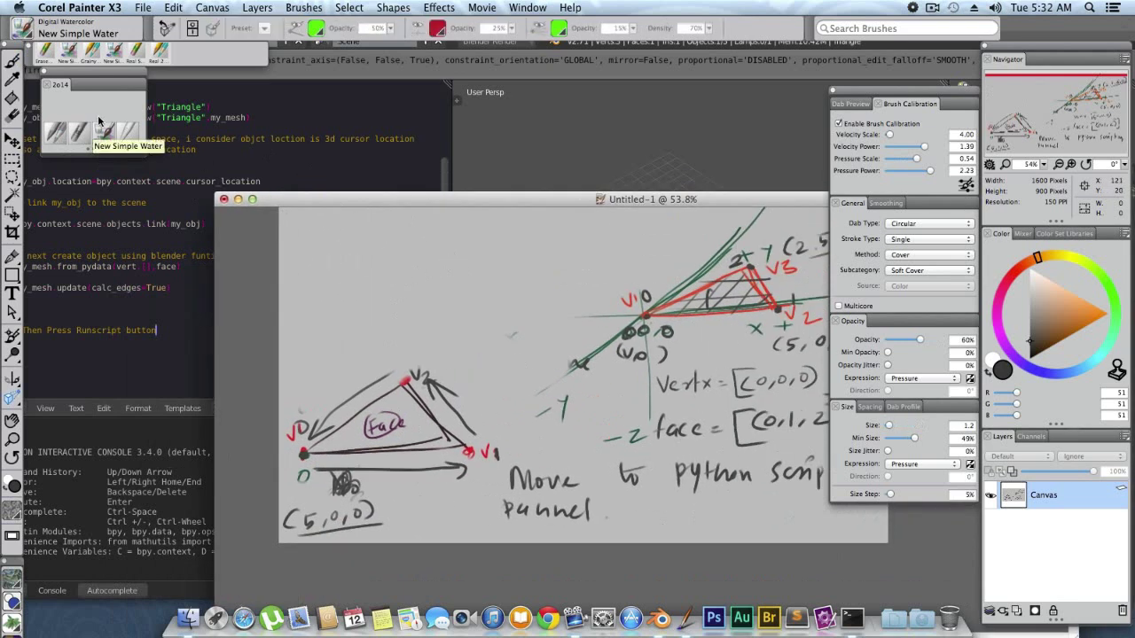
key(b)
drag(299, 241, 335, 240)
drag(343, 230, 337, 241)
drag(347, 225, 357, 241)
mouse_move(388, 203)
mouse_down()
mouse_move(470, 195)
mouse_move(480, 241)
mouse_up()
mouse_move(477, 229)
mouse_down()
mouse_move(538, 237)
mouse_move(568, 255)
mouse_up()
drag(576, 232, 628, 259)
mouse_move(667, 195)
mouse_down()
mouse_move(544, 193)
mouse_move(529, 242)
mouse_up()
- Finish the call with the arguments 'vertex, edges, faces)'
drag(532, 232, 578, 241)
mouse_move(589, 237)
mouse_down()
mouse_move(589, 249)
mouse_move(626, 241)
mouse_up()
mouse_move(635, 232)
mouse_down()
mouse_move(631, 263)
mouse_move(659, 242)
mouse_up()
drag(482, 255, 487, 277)
drag(495, 268, 509, 278)
drag(521, 272, 557, 289)
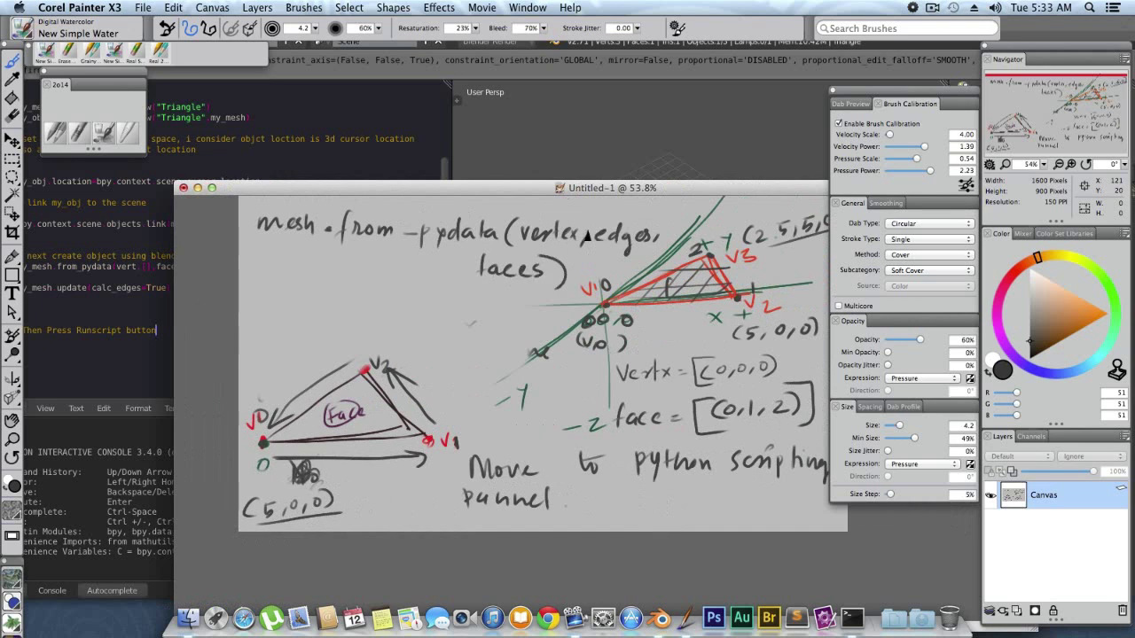
- Write the location note and 'edges we assign', then draw empty [ ] brackets beside the triangle
drag(250, 293, 355, 306)
mouse_move(367, 286)
mouse_down()
mouse_move(373, 311)
mouse_move(450, 316)
mouse_up()
drag(452, 305, 467, 315)
drag(251, 342, 277, 356)
drag(294, 344, 529, 348)
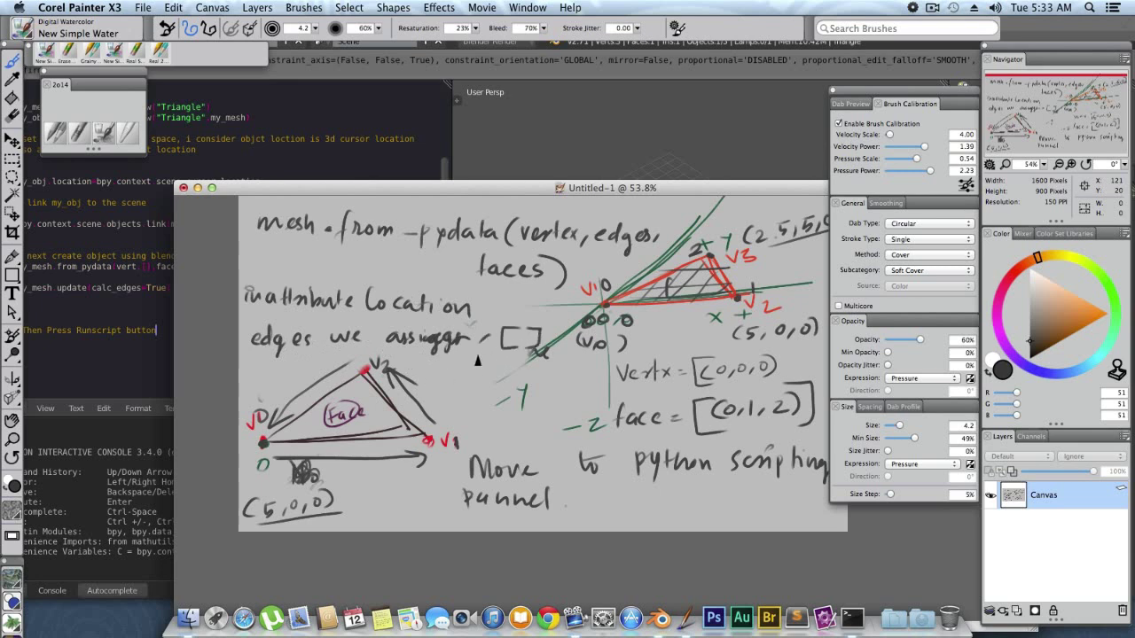
mouse_move(437, 367)
mouse_down()
mouse_move(434, 398)
mouse_move(461, 399)
mouse_up()
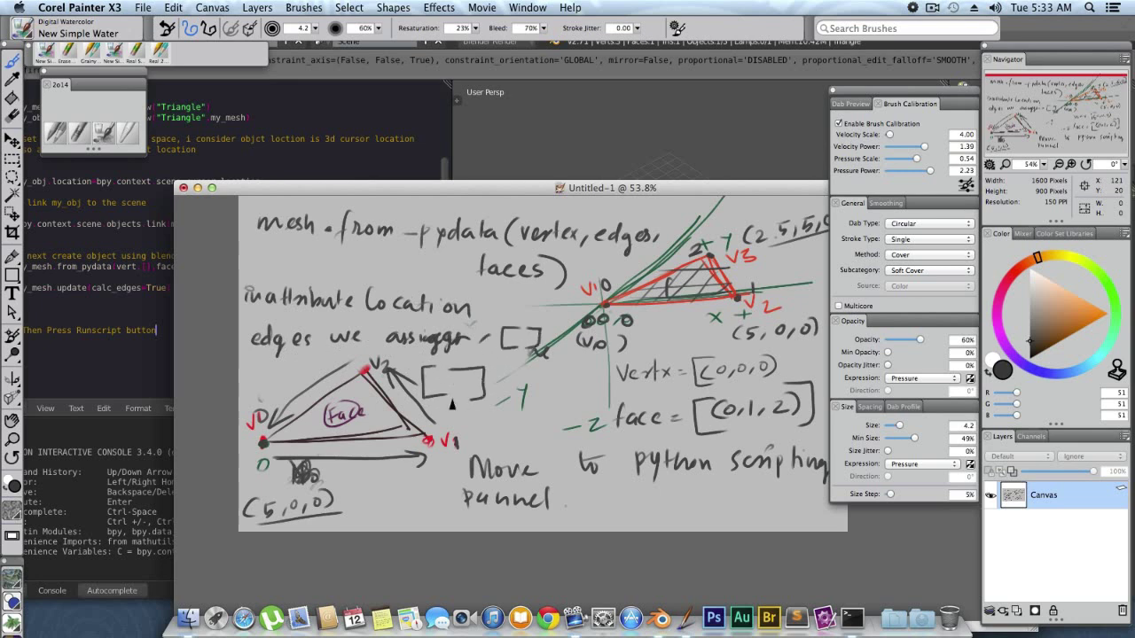
drag(520, 190, 509, 116)
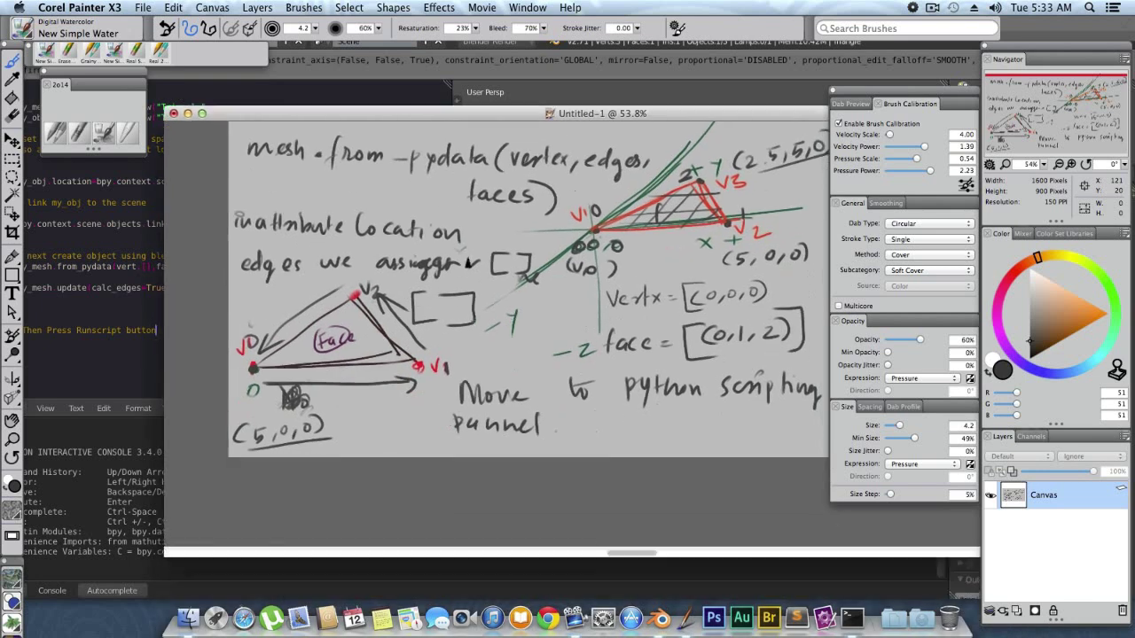
- Erase the brackets and old notes with the Erase All Soft brush
drag(500, 225, 498, 236)
click(105, 133)
mouse_move(479, 297)
mouse_down()
mouse_move(448, 321)
mouse_move(465, 266)
mouse_up()
mouse_move(568, 261)
mouse_down()
mouse_move(385, 219)
mouse_move(266, 275)
mouse_move(674, 177)
mouse_move(399, 155)
mouse_move(503, 212)
mouse_up()
- With New Simple Water, write the note that edges get a list value, with empty brackets
click(127, 133)
mouse_move(238, 145)
mouse_down()
mouse_move(312, 156)
mouse_move(337, 173)
mouse_move(493, 146)
mouse_move(519, 161)
mouse_move(569, 153)
mouse_up()
mouse_move(634, 140)
mouse_down()
mouse_move(635, 167)
mouse_move(665, 166)
mouse_move(676, 180)
mouse_up()
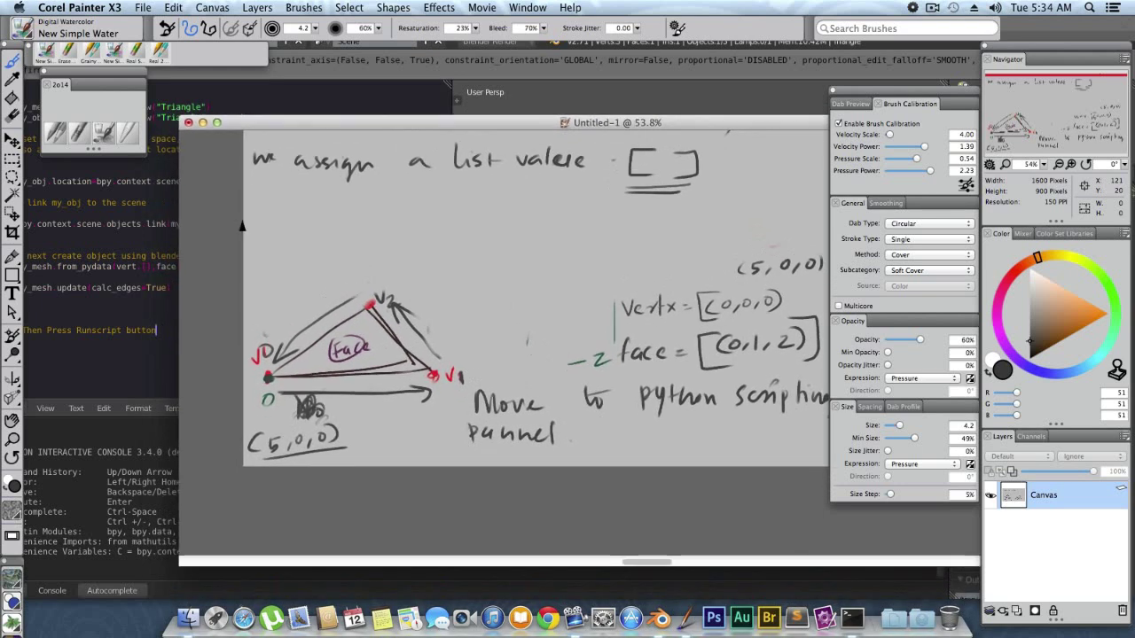
drag(319, 122, 367, 107)
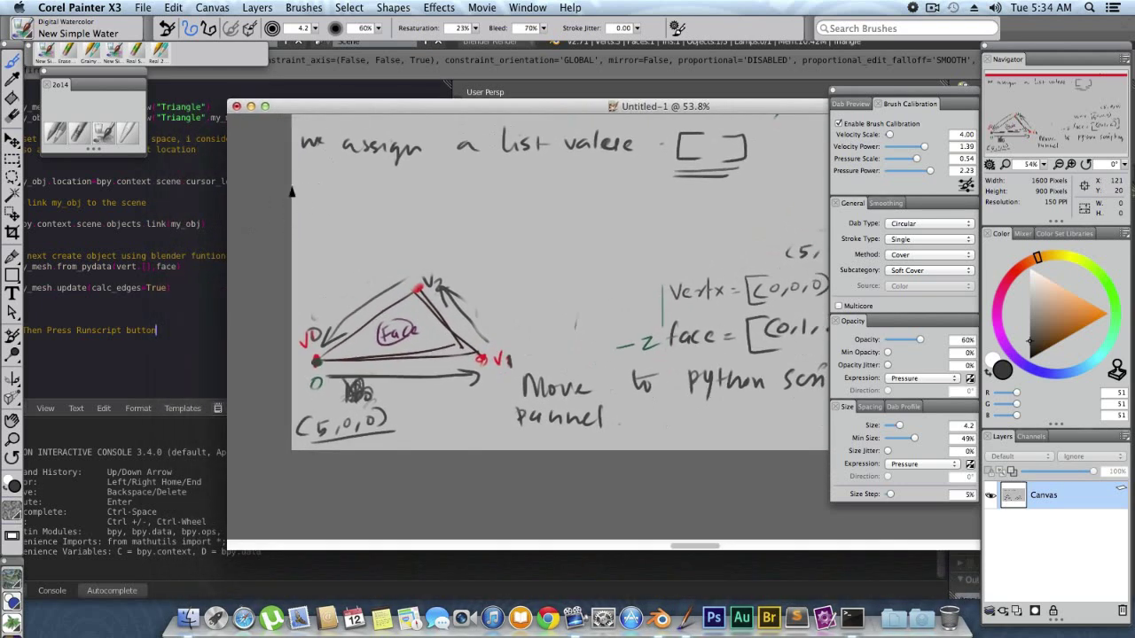
- Handwrite '.update(calc_edge = True)' below the list note
click(304, 198)
drag(317, 194, 441, 207)
drag(470, 196, 481, 208)
mouse_move(493, 193)
mouse_down()
mouse_move(490, 208)
mouse_move(523, 197)
mouse_up()
mouse_move(540, 191)
mouse_down()
mouse_move(536, 202)
mouse_move(560, 227)
mouse_up()
mouse_move(574, 193)
mouse_down()
mouse_move(570, 202)
mouse_move(665, 194)
mouse_move(702, 204)
mouse_up()
mouse_move(322, 225)
mouse_down()
mouse_move(420, 250)
mouse_move(477, 243)
mouse_up()
- Write 'These functions are blender function you can view from console window', then hide Painter
drag(490, 225, 505, 245)
drag(508, 236, 541, 240)
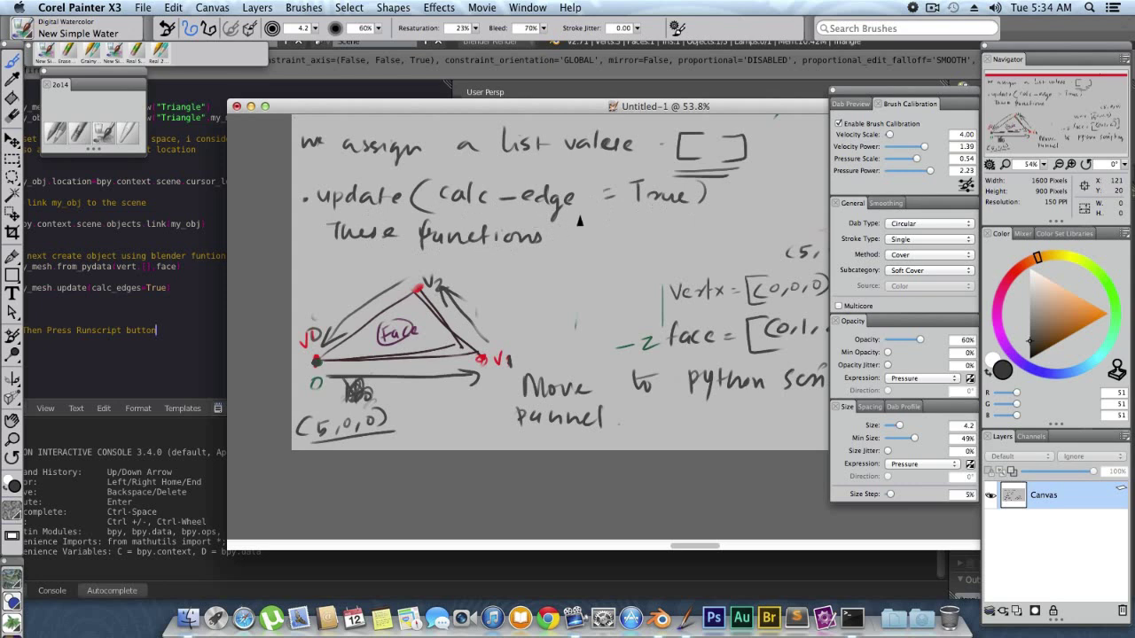
drag(505, 251, 659, 230)
mouse_move(695, 229)
mouse_down()
mouse_move(775, 232)
mouse_move(736, 236)
mouse_up()
mouse_move(325, 265)
mouse_down()
mouse_move(323, 276)
mouse_move(338, 279)
mouse_move(550, 279)
mouse_up()
mouse_move(598, 257)
mouse_down()
mouse_move(589, 268)
mouse_move(642, 264)
mouse_up()
drag(535, 285, 548, 285)
mouse_move(556, 286)
mouse_down()
mouse_move(556, 296)
mouse_move(666, 287)
mouse_up()
mouse_move(505, 314)
mouse_down()
mouse_move(513, 325)
mouse_move(584, 318)
mouse_up()
mouse_move(500, 337)
mouse_down()
mouse_move(600, 333)
mouse_move(626, 312)
mouse_move(690, 321)
mouse_up()
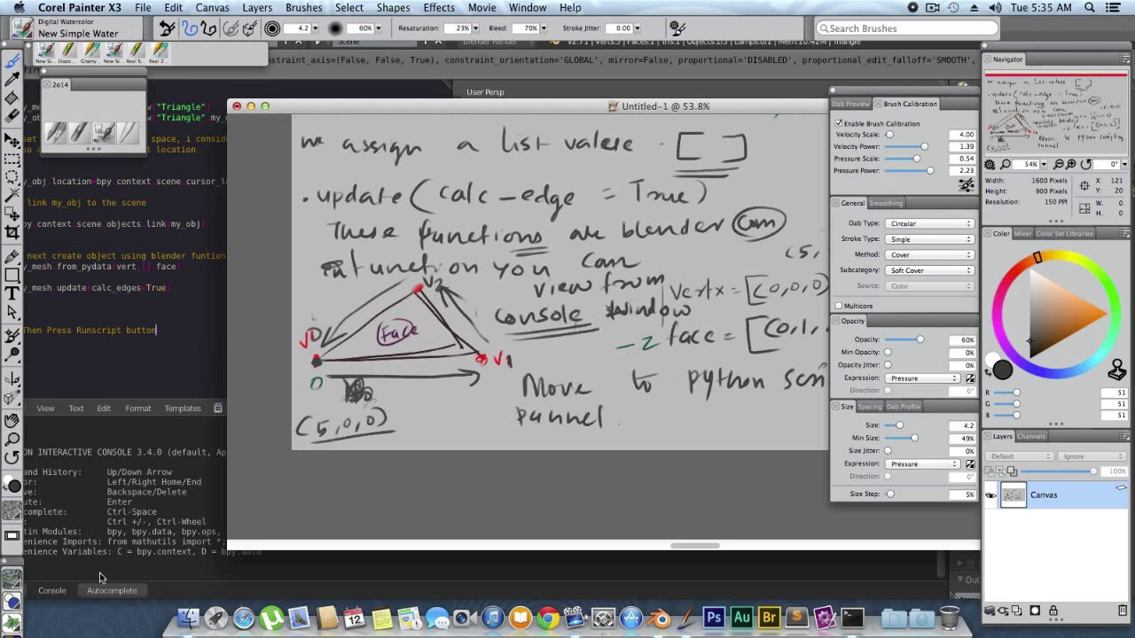
key(super+h)
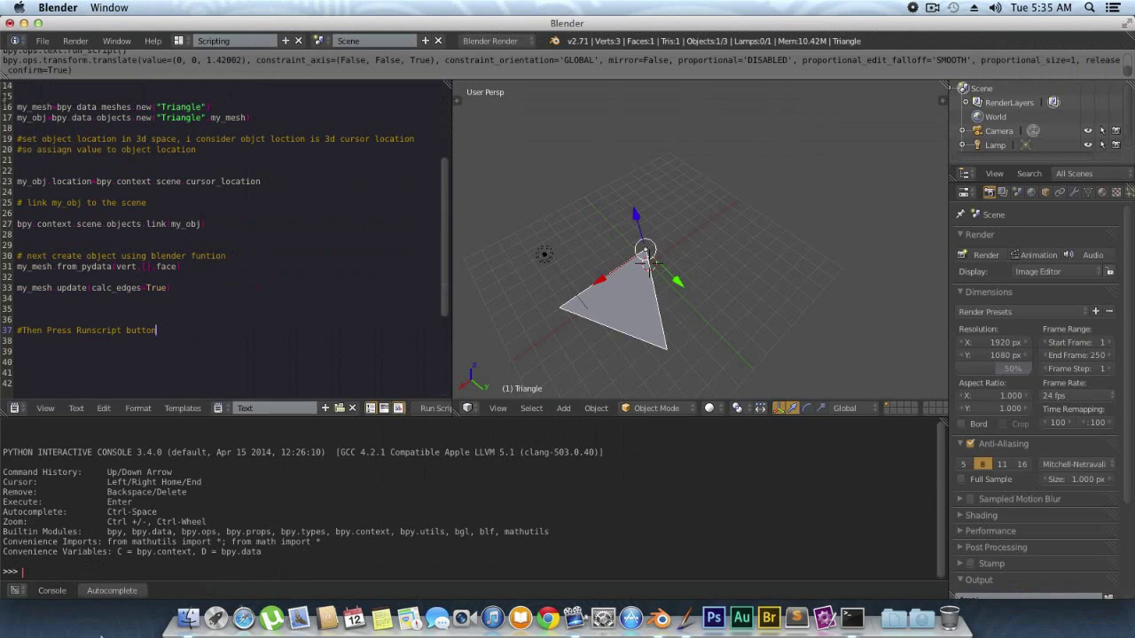
- Look over the Blender script from line 1 and back, then return to the Painter canvas
click(852, 618)
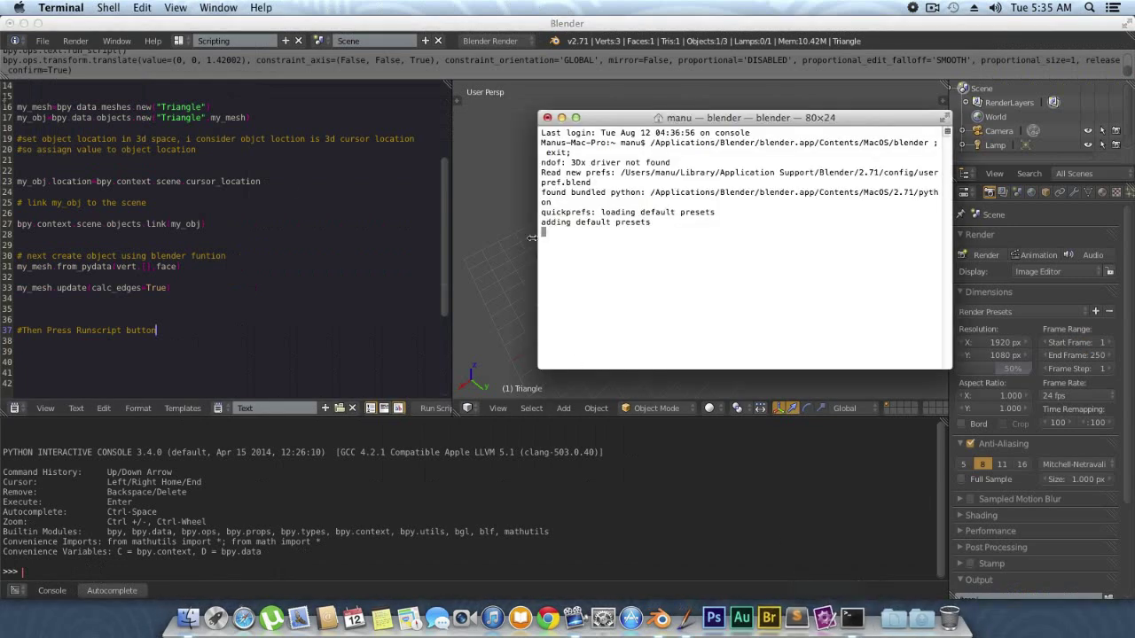
click(661, 618)
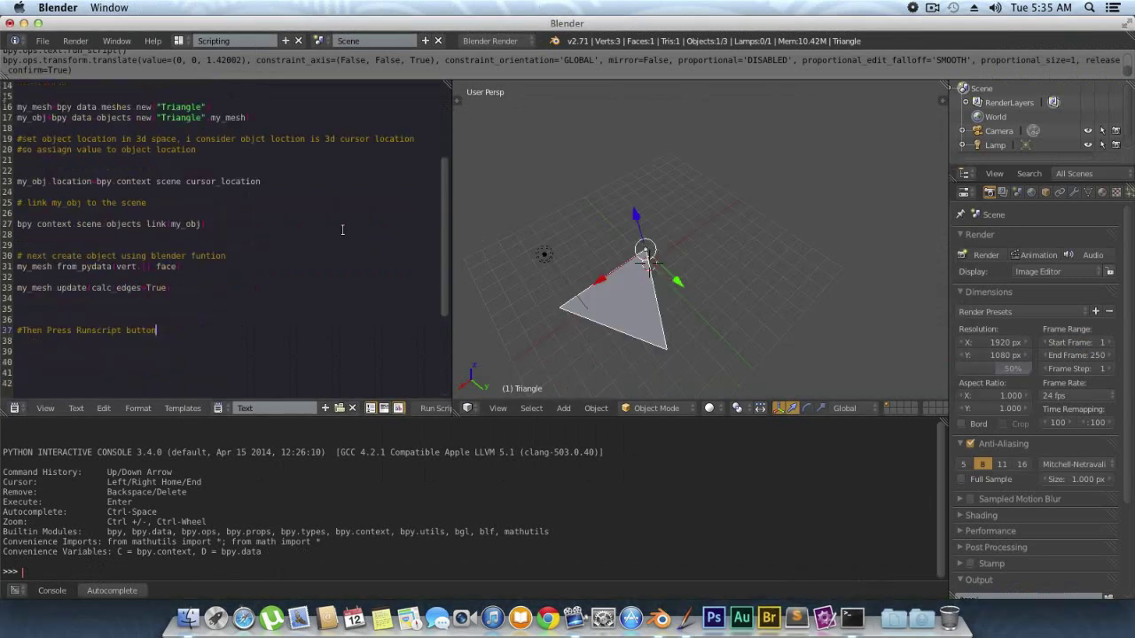
scroll(240, 215, up, 5)
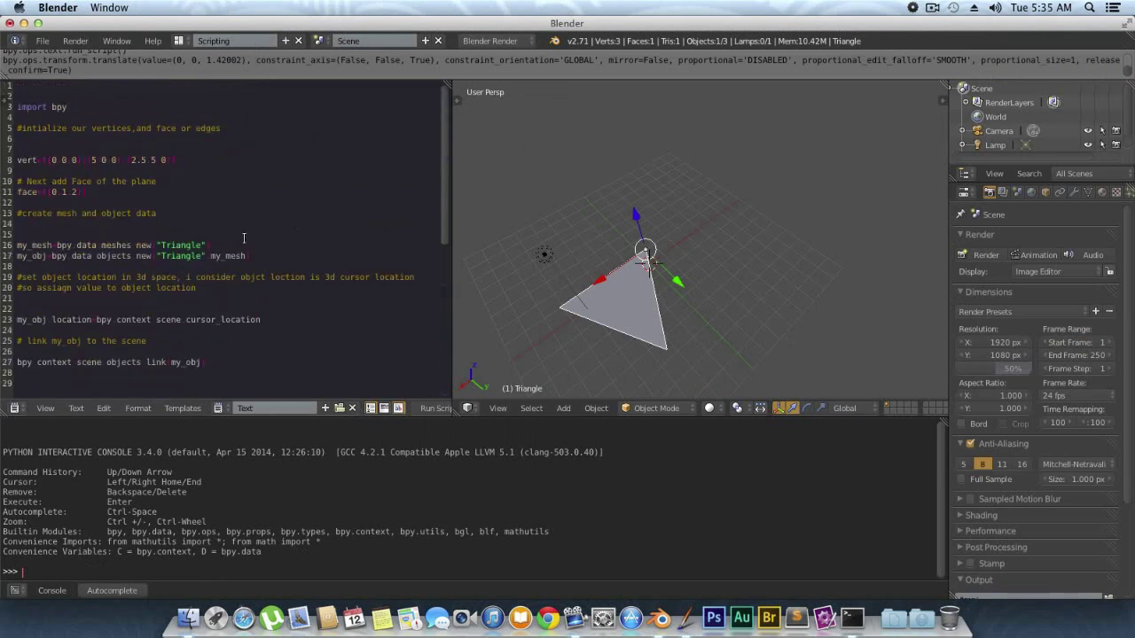
scroll(365, 247, down, 3)
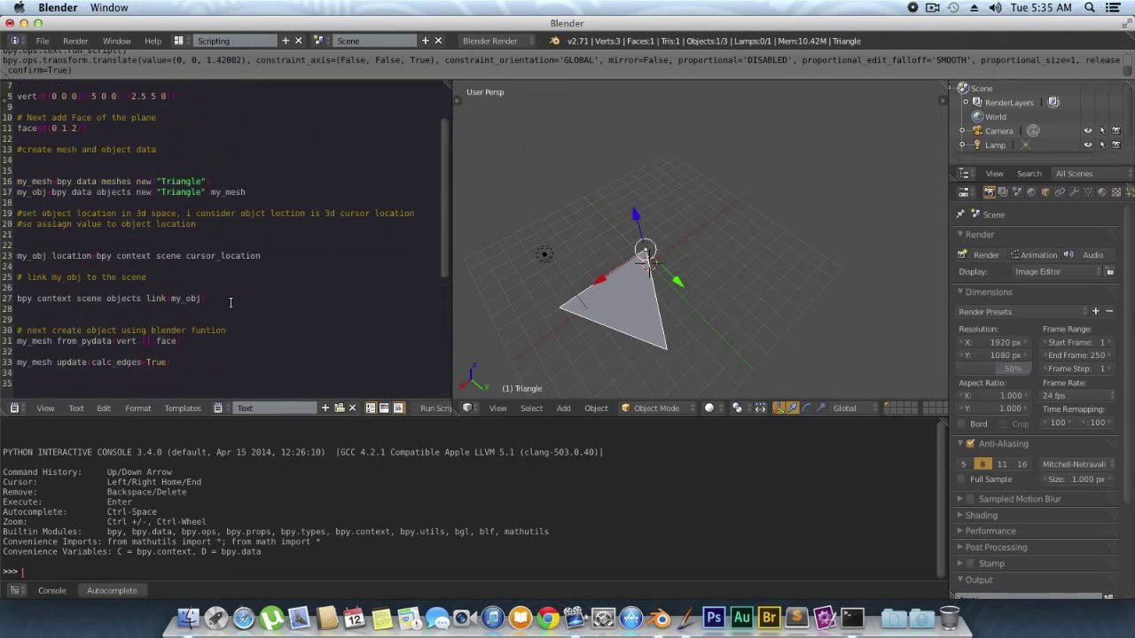
click(686, 618)
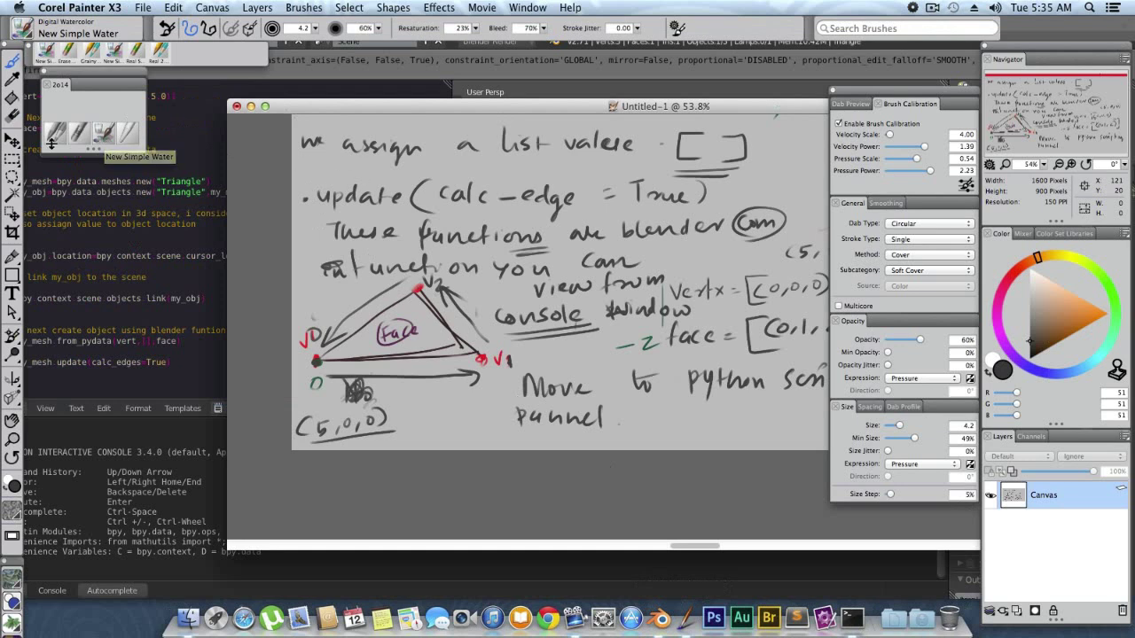
- Erase the 'we assign' note at the top and reposition the drawing window
click(103, 132)
mouse_move(306, 142)
mouse_down()
mouse_move(354, 181)
mouse_move(532, 252)
mouse_move(532, 322)
mouse_move(621, 263)
mouse_move(602, 144)
mouse_move(511, 137)
mouse_up()
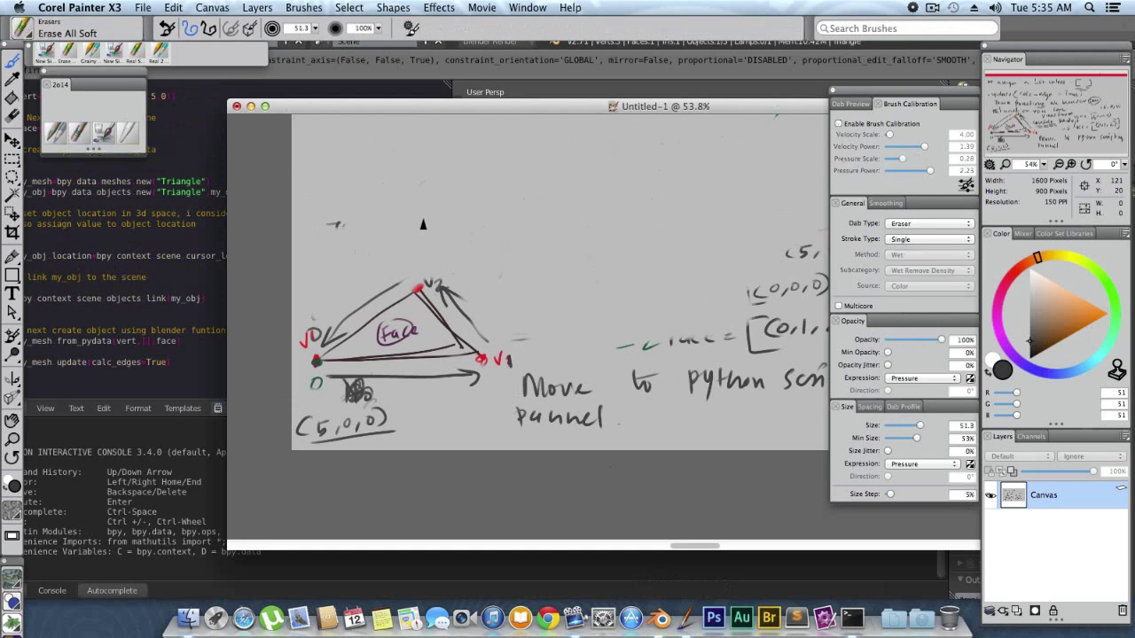
click(79, 133)
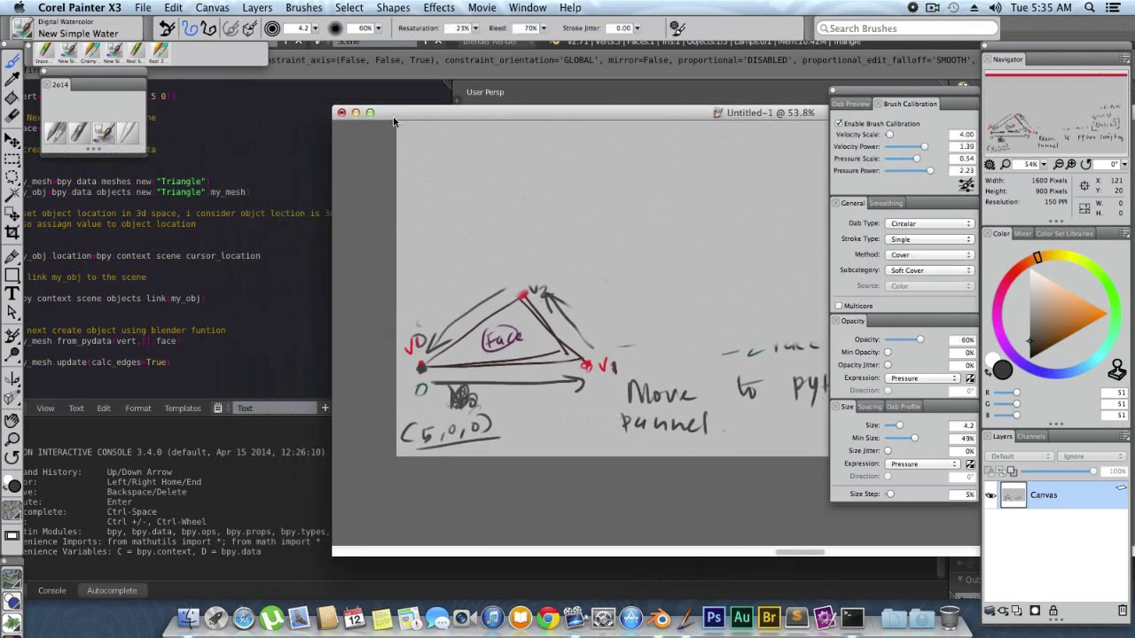
drag(507, 120, 465, 143)
mouse_move(335, 148)
mouse_down()
mouse_move(314, 154)
mouse_move(337, 146)
mouse_move(335, 134)
mouse_move(380, 181)
mouse_move(428, 188)
mouse_move(508, 168)
mouse_move(549, 181)
mouse_up()
- Handwrite 'iam going to change', then 'face = [ ]' and 'edge = [ ]' below it
mouse_move(567, 158)
mouse_down()
mouse_move(580, 182)
mouse_move(610, 182)
mouse_move(616, 195)
mouse_up()
drag(633, 177, 641, 180)
mouse_move(346, 195)
mouse_down()
mouse_move(339, 221)
mouse_move(396, 216)
mouse_up()
drag(411, 211, 450, 223)
drag(459, 204, 475, 221)
mouse_move(329, 256)
mouse_down()
mouse_move(333, 266)
mouse_move(356, 245)
mouse_move(353, 277)
mouse_up()
drag(371, 256, 381, 259)
drag(390, 254, 423, 270)
mouse_move(555, 235)
mouse_down()
mouse_move(612, 253)
mouse_move(596, 272)
mouse_up()
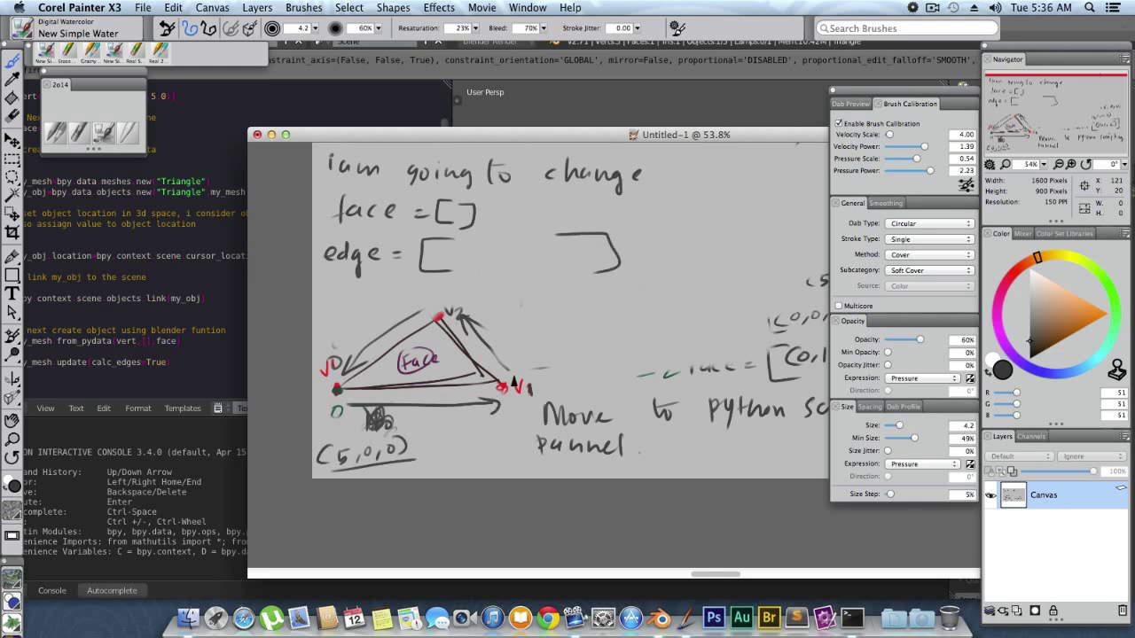
- Write 'edges are connected two vertices' by the triangle and erase most of the right-side notes
drag(526, 135, 462, 100)
mouse_move(262, 280)
mouse_down()
mouse_move(322, 257)
mouse_move(346, 272)
mouse_up()
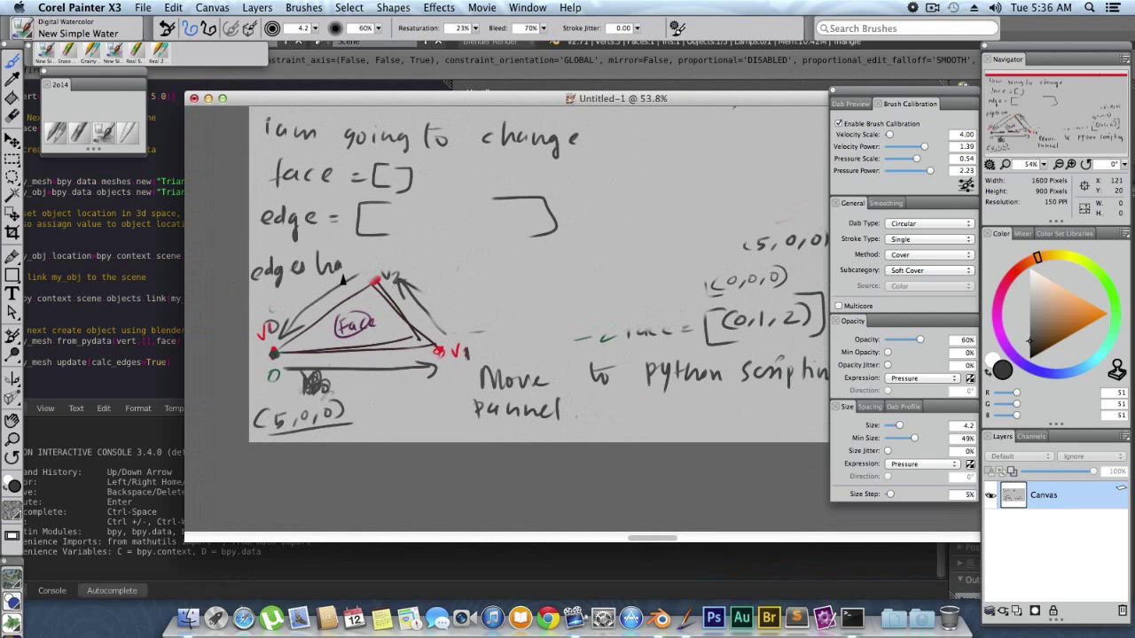
drag(338, 267, 362, 270)
drag(345, 268, 714, 238)
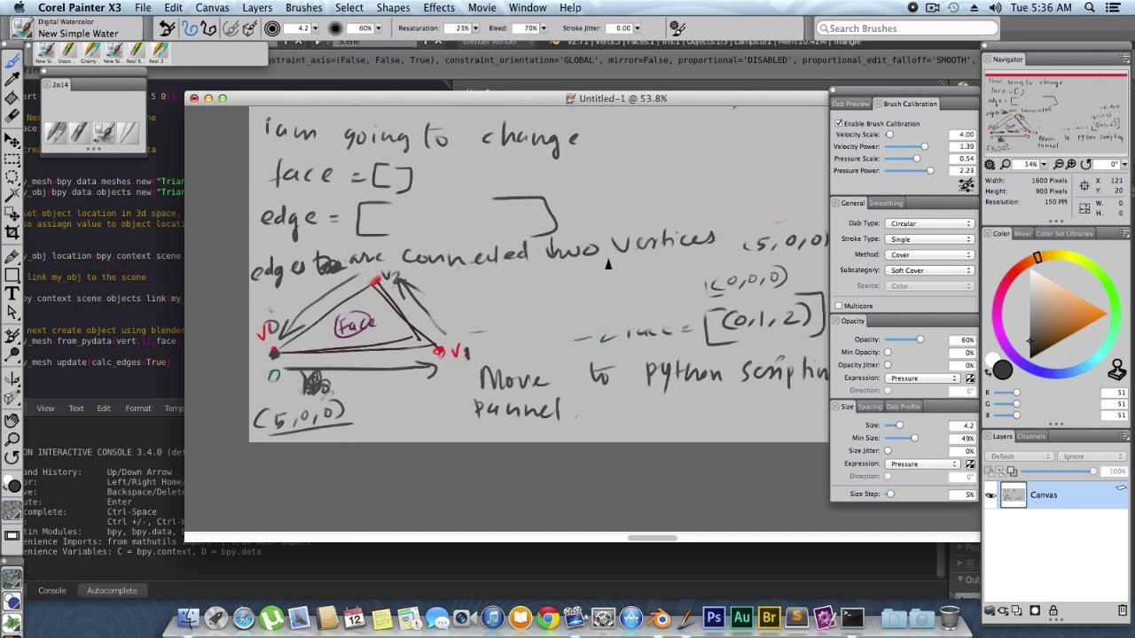
drag(434, 291, 455, 298)
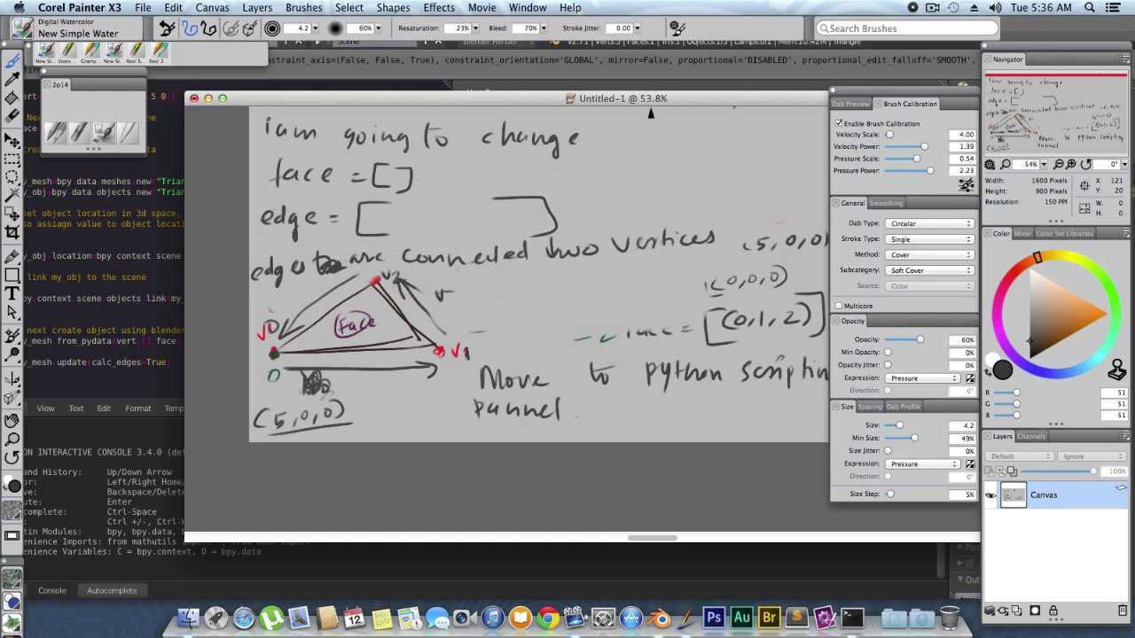
drag(650, 99, 472, 123)
mouse_move(589, 264)
mouse_down()
mouse_move(550, 354)
mouse_move(360, 402)
mouse_move(652, 403)
mouse_move(636, 341)
mouse_up()
click(103, 132)
- Write 'to form one edge' and sketch a V1–V2 line labelled with a circled 1
drag(541, 255, 654, 257)
mouse_move(291, 319)
mouse_down()
mouse_move(387, 327)
mouse_move(339, 335)
mouse_move(413, 311)
mouse_up()
mouse_move(330, 393)
mouse_down()
mouse_move(350, 391)
mouse_move(321, 408)
mouse_move(330, 423)
mouse_move(539, 386)
mouse_move(578, 428)
mouse_up()
drag(406, 406, 418, 408)
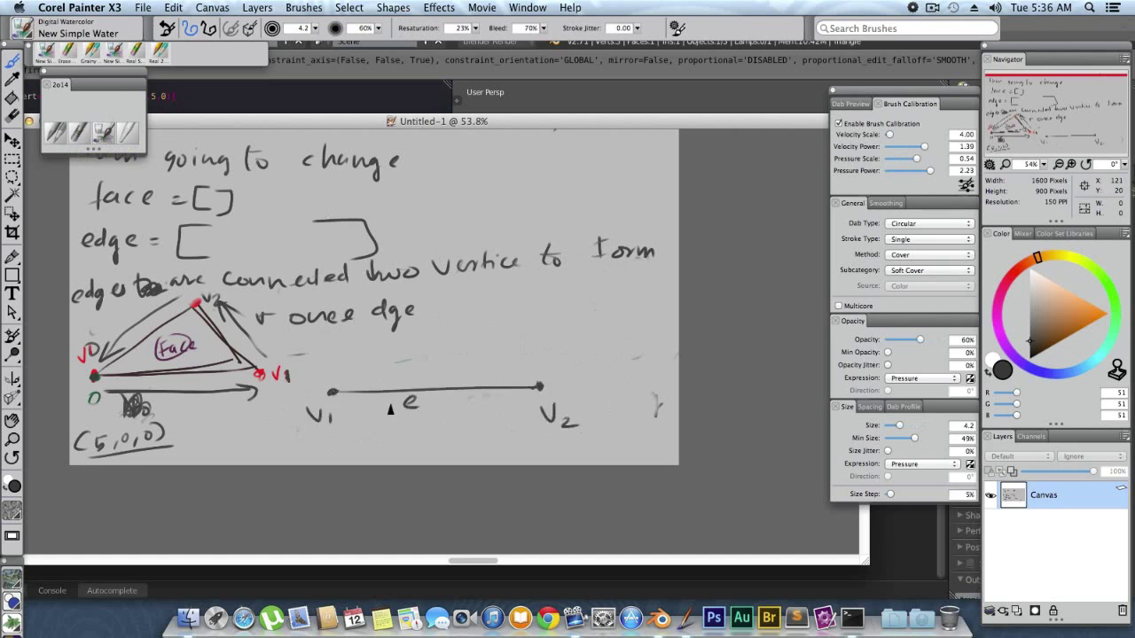
drag(429, 369, 429, 381)
drag(422, 370, 440, 372)
- Fill the edge bracket with [(e1),(e2),(e3)] followed by '= ['
mouse_move(195, 235)
mouse_down()
mouse_move(196, 255)
mouse_move(226, 249)
mouse_up()
drag(232, 236, 235, 254)
mouse_move(241, 249)
mouse_down()
mouse_move(280, 242)
mouse_move(296, 253)
mouse_up()
mouse_move(308, 231)
mouse_down()
mouse_move(354, 250)
mouse_move(391, 222)
mouse_up()
drag(385, 230, 395, 229)
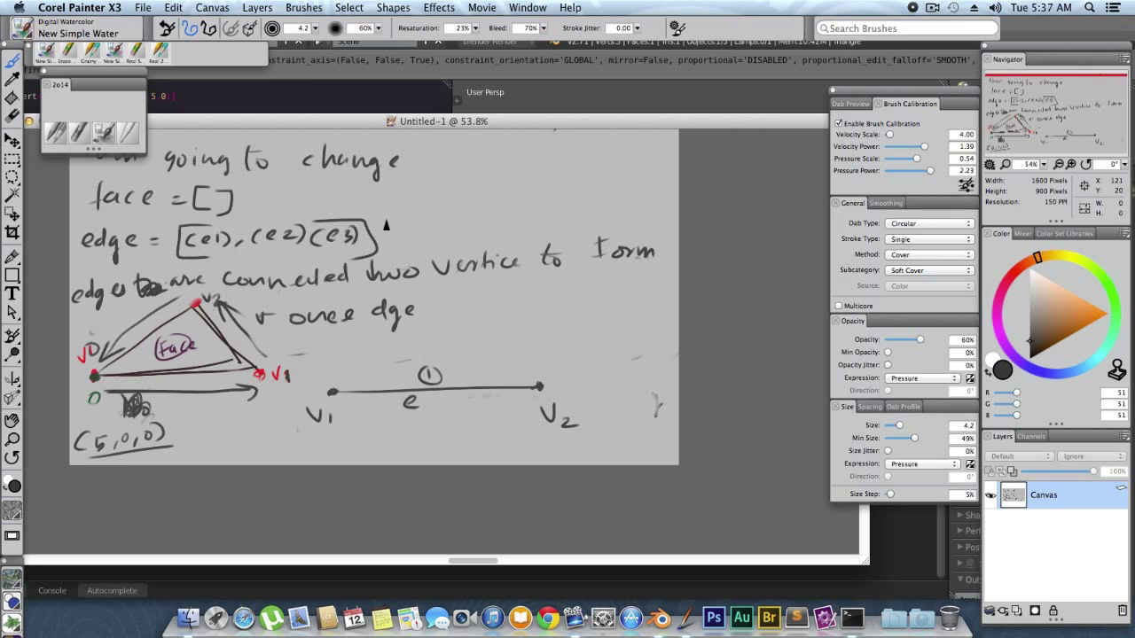
drag(451, 182, 466, 239)
- Write the index pairs (0,1),(1,2),(2,0) and return to Blender
drag(441, 202, 437, 221)
drag(454, 205, 472, 221)
drag(483, 202, 489, 223)
drag(507, 213, 504, 224)
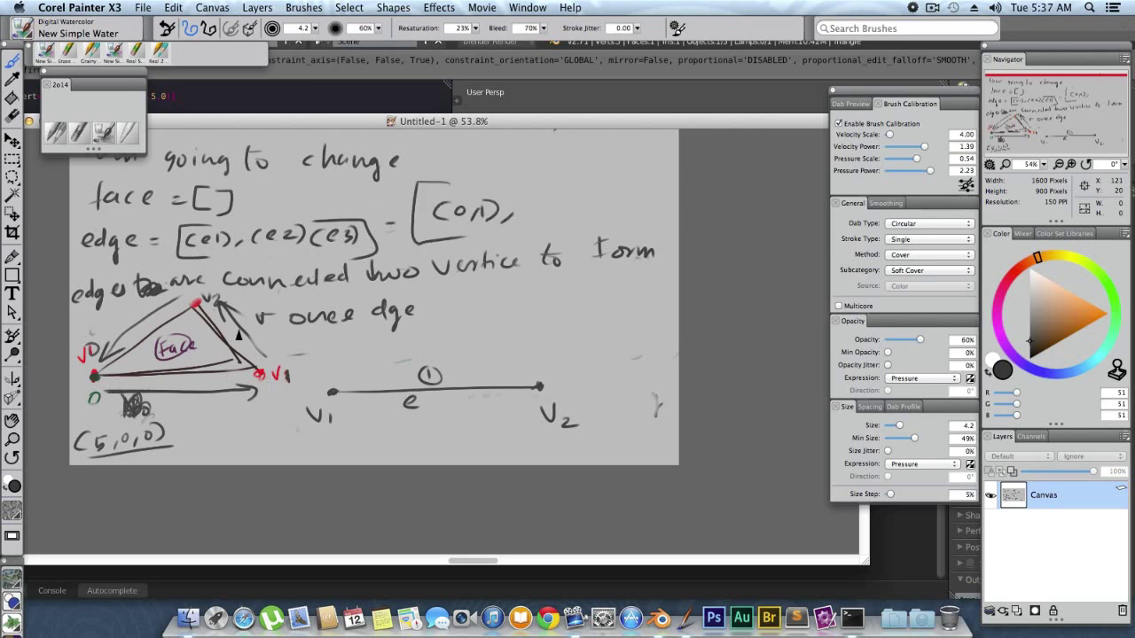
drag(532, 197, 525, 222)
mouse_move(545, 202)
mouse_down()
mouse_move(548, 220)
mouse_move(585, 220)
mouse_up()
mouse_move(589, 197)
mouse_down()
mouse_move(592, 221)
mouse_move(649, 211)
mouse_up()
drag(661, 206, 674, 231)
drag(466, 121, 532, 238)
click(161, 380)
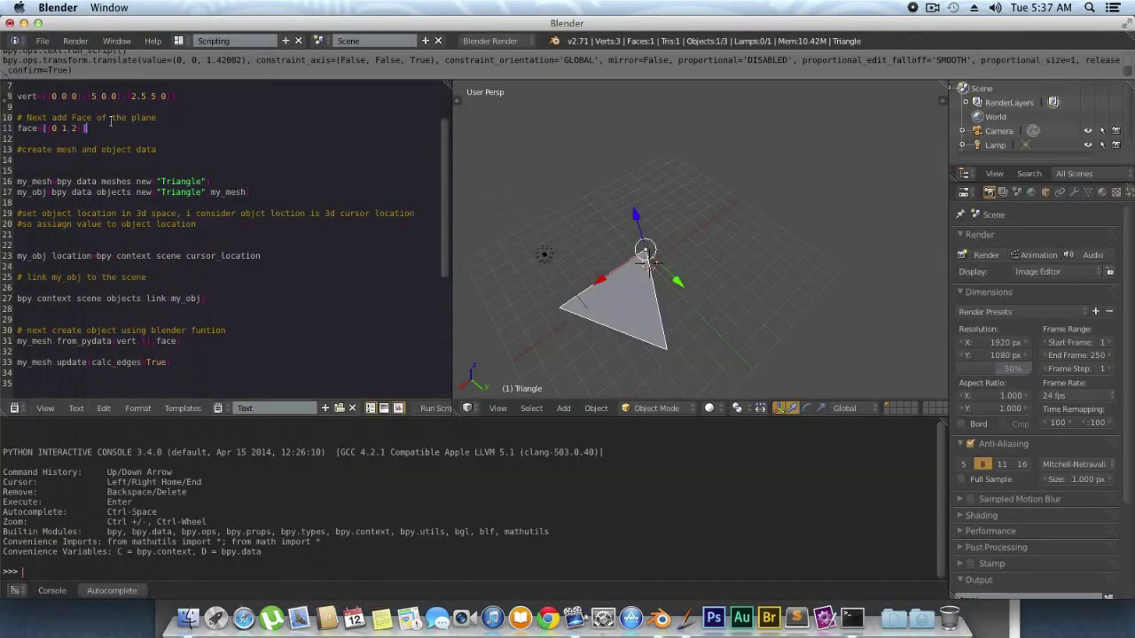
- Add a line below the face list and comment out the face line with #
key(Return)
key(Return)
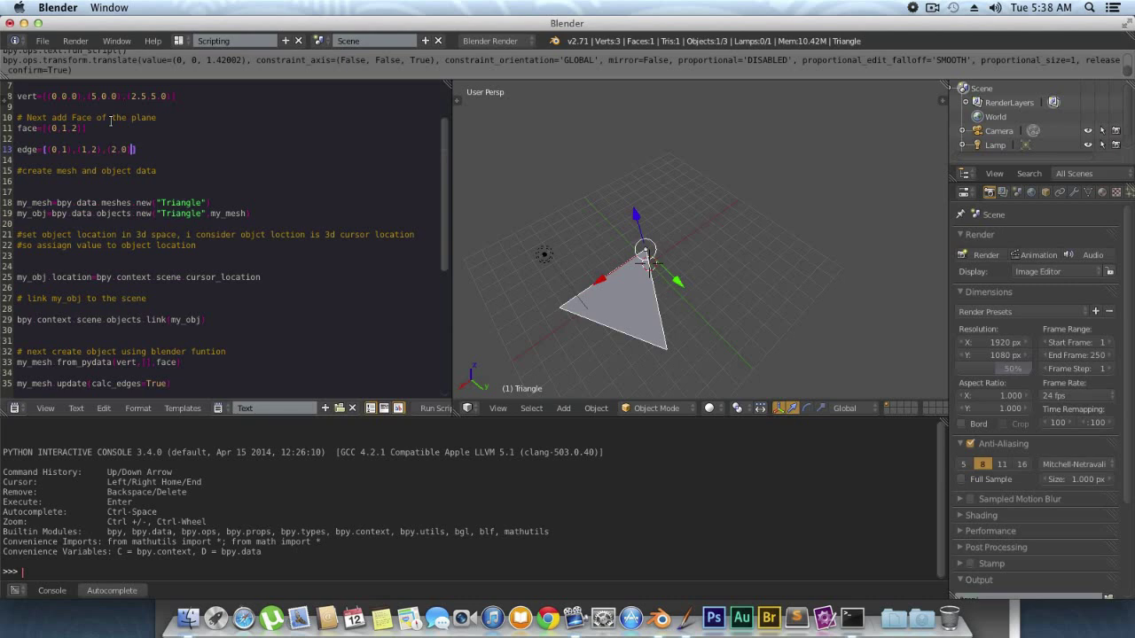
click(19, 129)
text(#assign edge values)
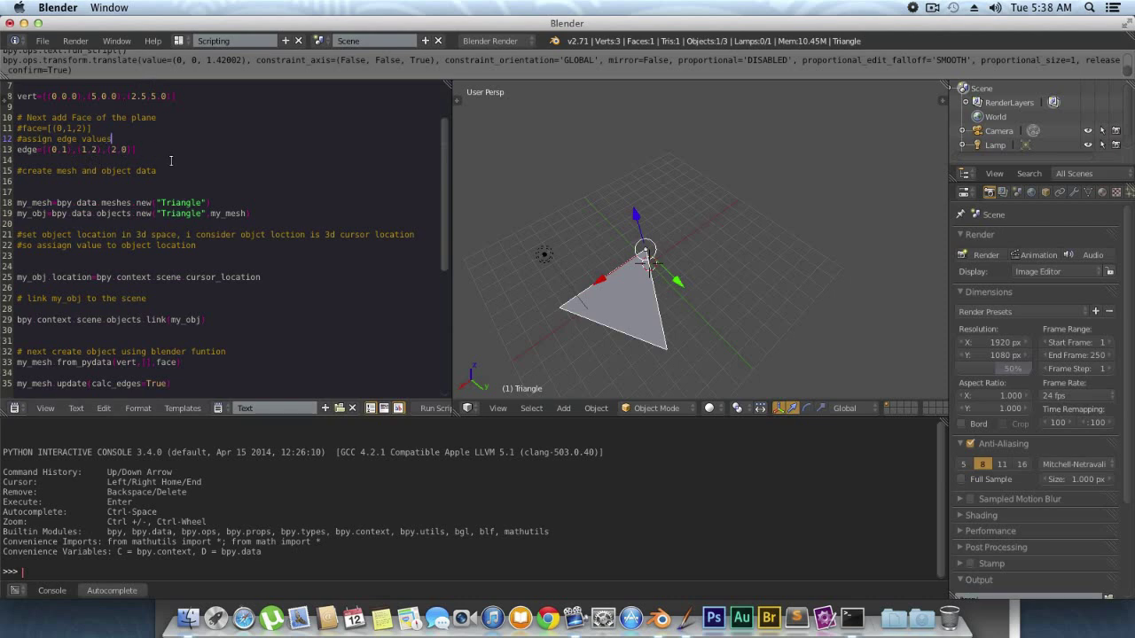
- Insert 'edge' into the from_pydata call after vert and add a blank comment line
scroll(171, 159, down, 1)
click(144, 330)
text(edge,)
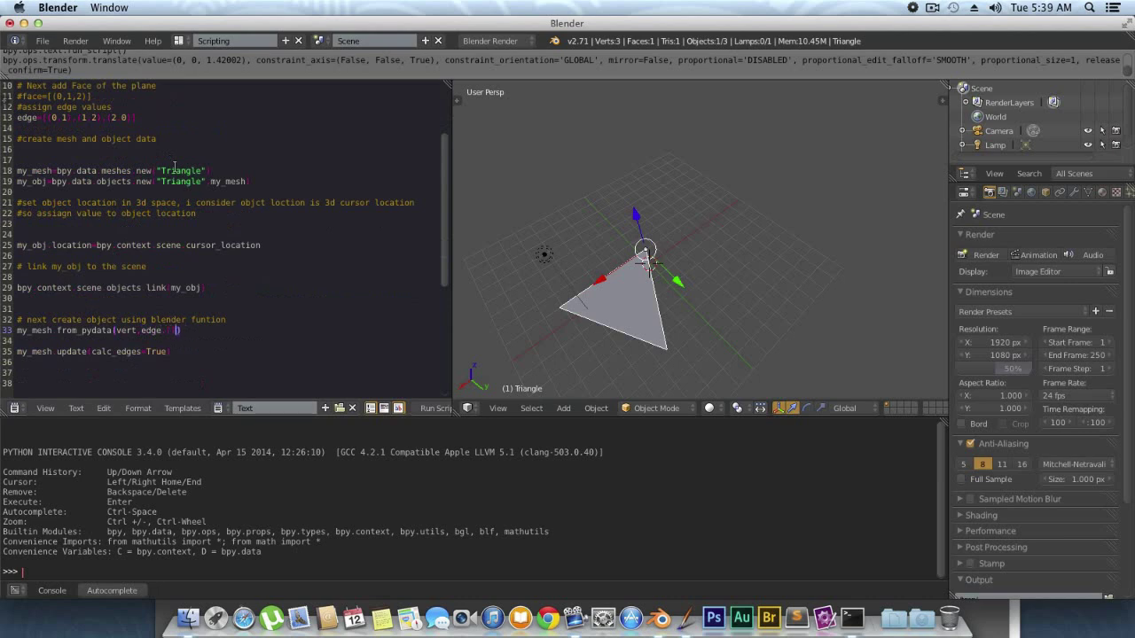
click(236, 317)
key(Return)
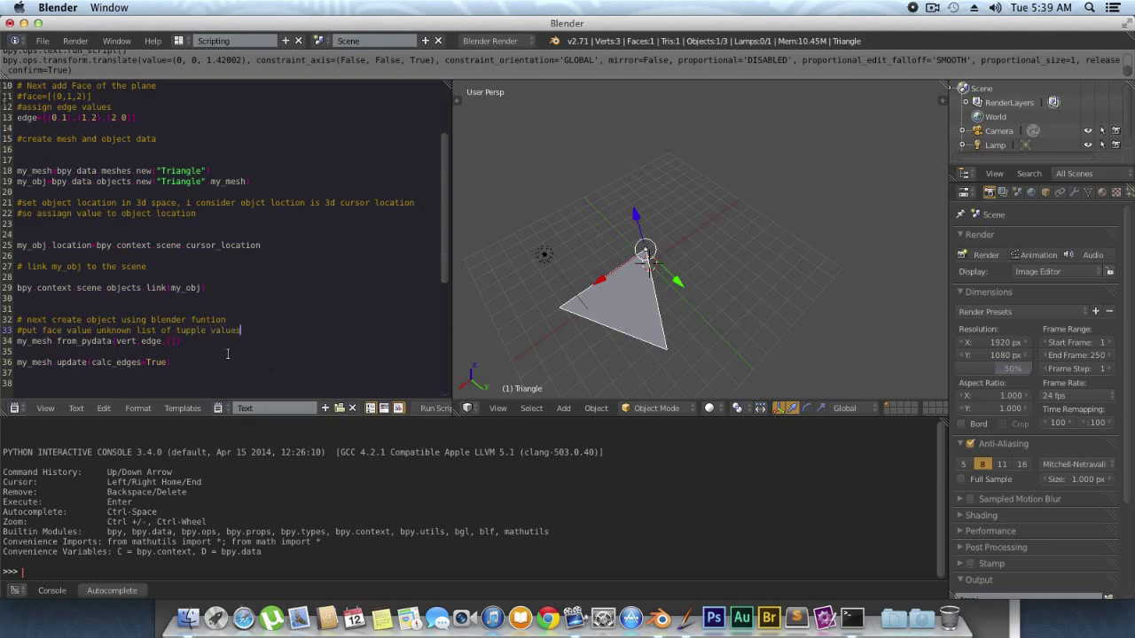
- Run the script to build the edge-only triangle and lift the selected triangle along Z
click(435, 408)
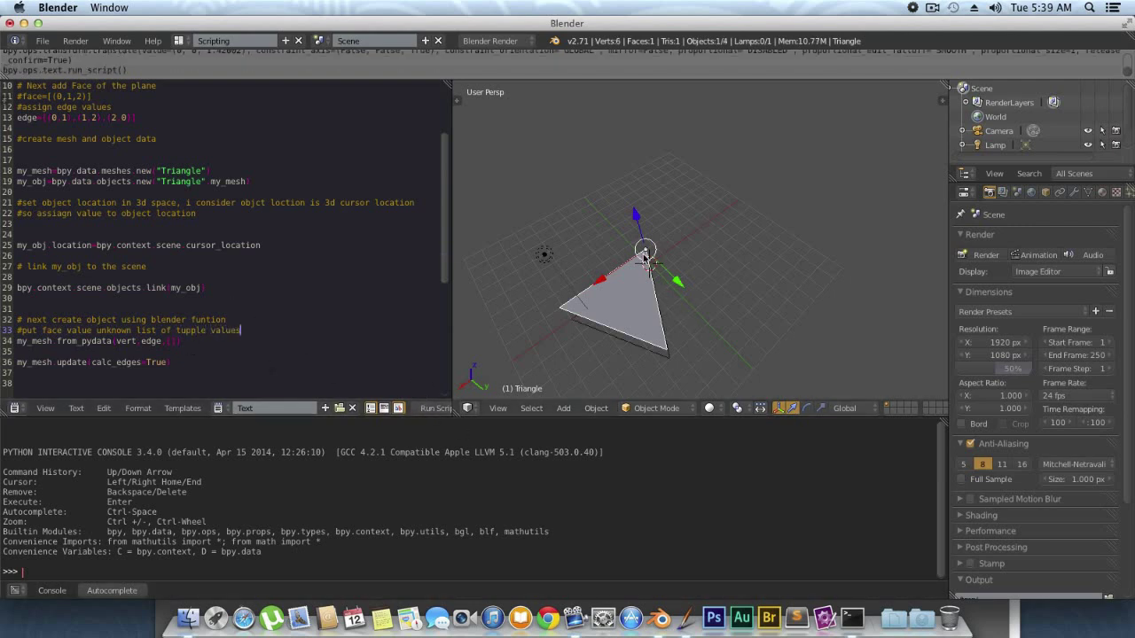
middle_drag(603, 282, 716, 220)
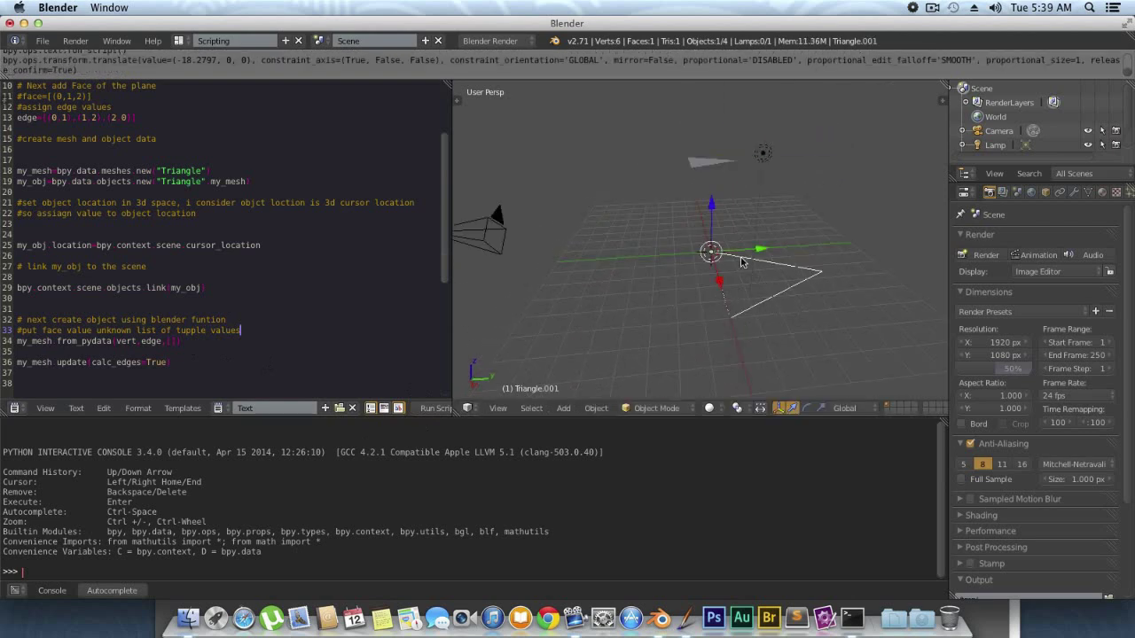
key(g)
key(z)
click(718, 177)
- Slide the filled Triangle aside along X, then select the edge-only Triangle.001
mouse_move(718, 177)
middle_down()
mouse_move(683, 310)
mouse_move(628, 295)
mouse_move(777, 104)
middle_up()
right_click(777, 104)
key(g)
key(x)
click(647, 191)
middle_drag(647, 190, 578, 255)
right_click(578, 255)
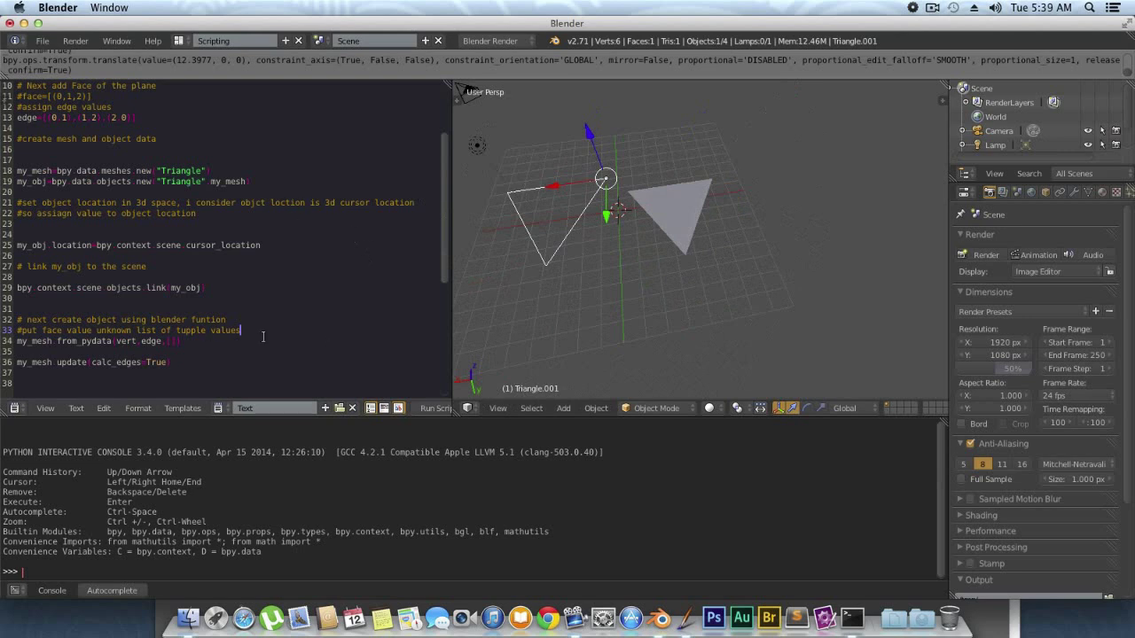
click(824, 618)
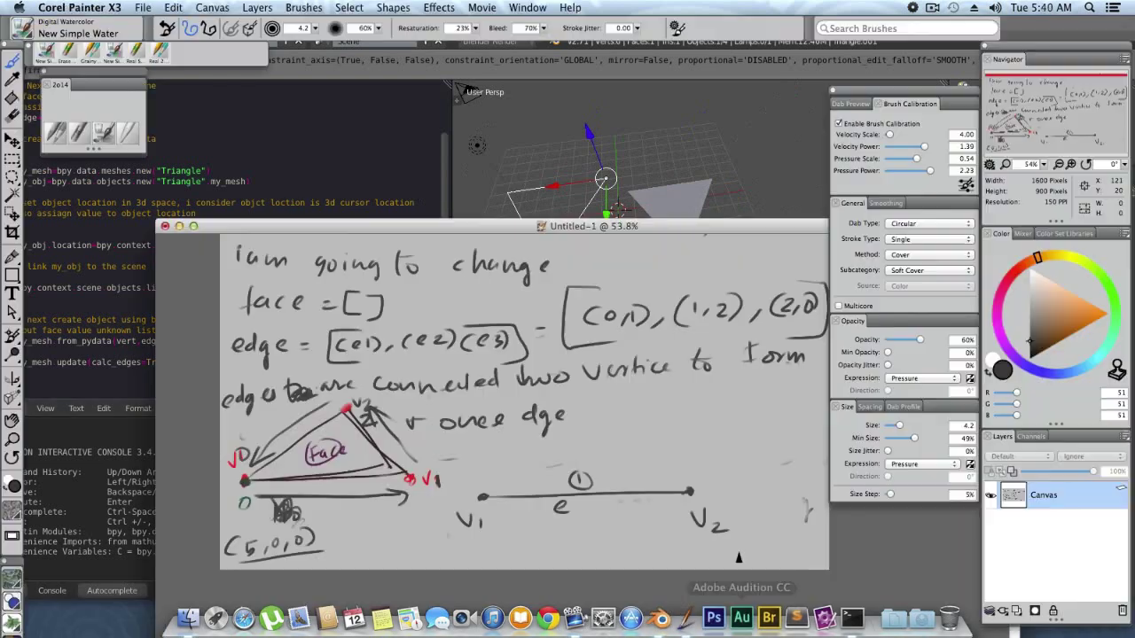
- Erase the old edge and face notes and handwrite 'another Triangle plane have no Face'
mouse_move(637, 233)
mouse_down()
mouse_move(914, 200)
mouse_move(821, 335)
mouse_up()
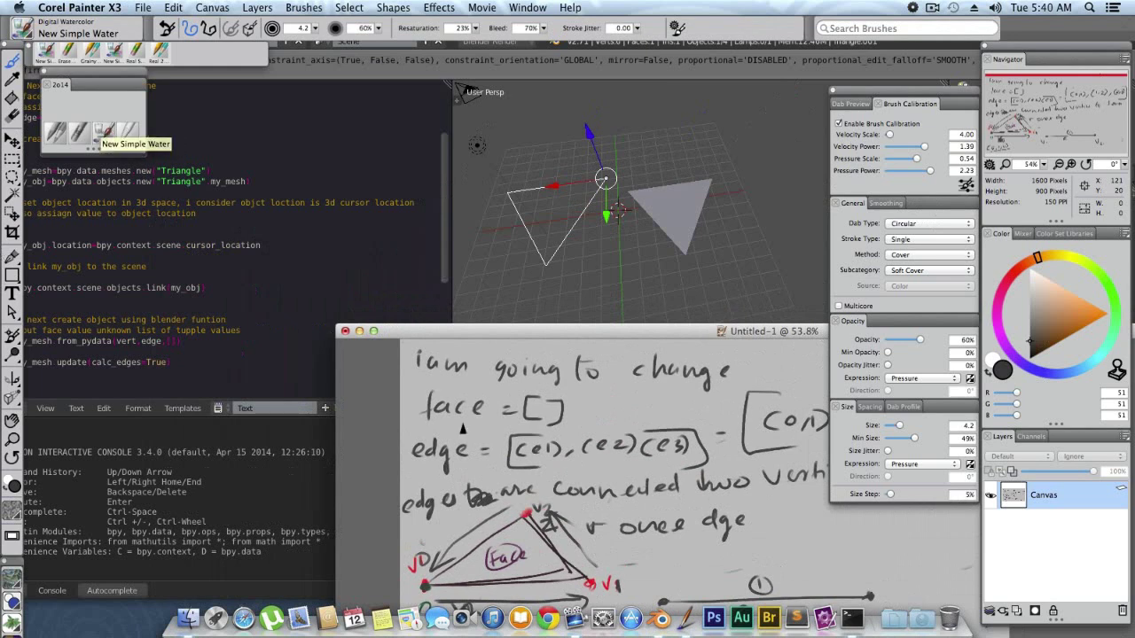
mouse_move(408, 500)
mouse_down()
mouse_move(825, 459)
mouse_move(683, 376)
mouse_move(487, 364)
mouse_move(425, 413)
mouse_up()
mouse_move(599, 331)
mouse_down()
mouse_move(451, 238)
mouse_move(431, 245)
mouse_up()
click(76, 135)
mouse_move(245, 294)
mouse_down()
mouse_move(432, 310)
mouse_move(658, 305)
mouse_up()
drag(251, 330, 317, 340)
drag(321, 337, 363, 342)
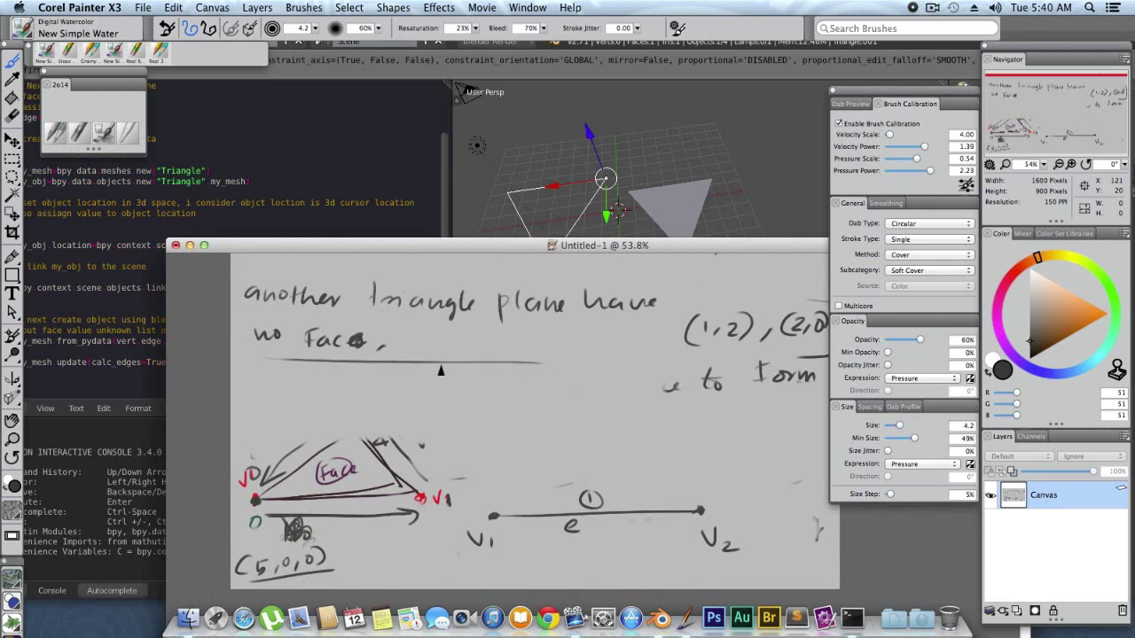
- Lower the sketch window and move the filled triangle toward the centre in Blender
drag(611, 245, 433, 561)
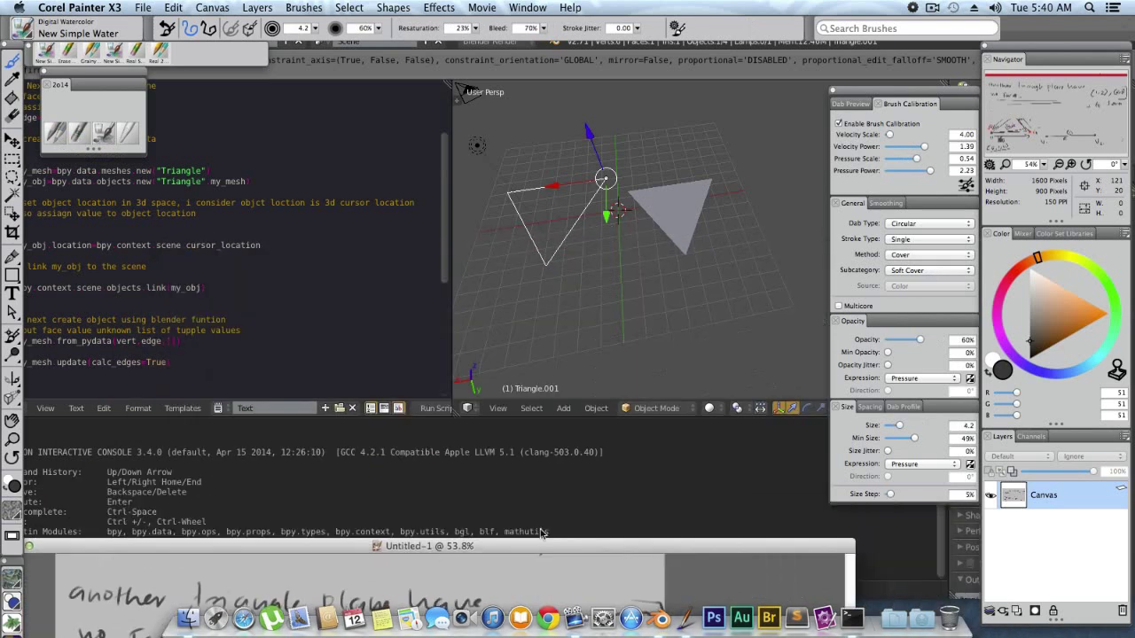
mouse_move(507, 549)
mouse_down()
mouse_move(612, 221)
mouse_move(488, 411)
mouse_up()
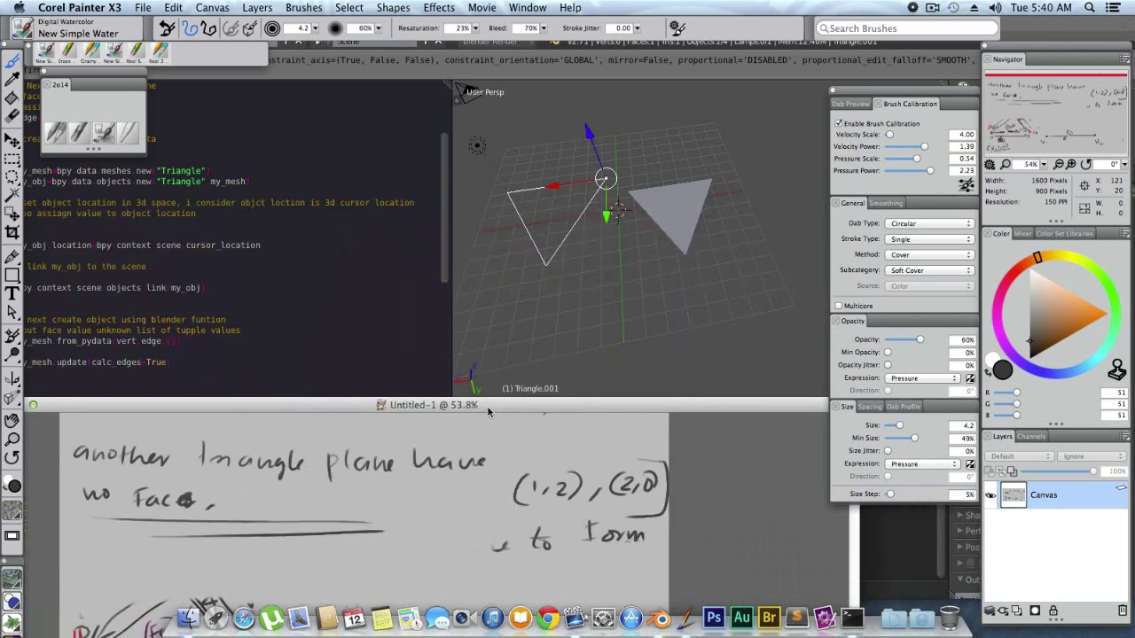
click(505, 340)
mouse_move(712, 179)
mouse_down()
mouse_move(612, 241)
mouse_move(600, 233)
mouse_move(625, 227)
mouse_move(636, 195)
mouse_up()
- Select the whole filled triangle and extrude its face upward into a prism
right_click(635, 195)
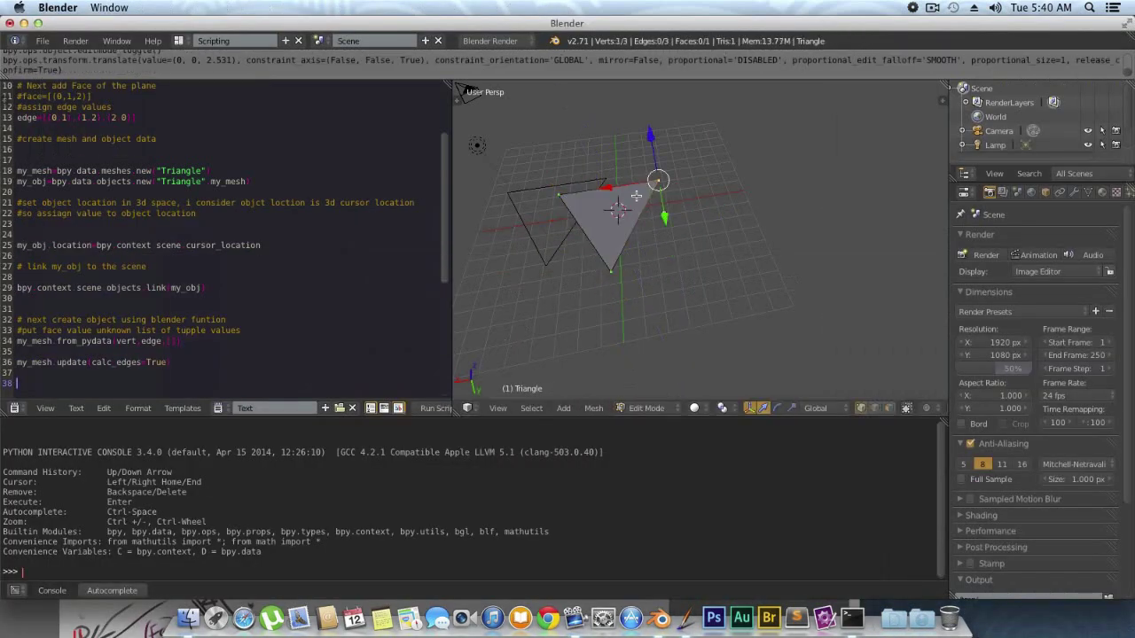
key(a)
key(e)
click(656, 151)
mouse_move(656, 150)
middle_down()
mouse_move(670, 181)
mouse_move(625, 179)
mouse_move(653, 180)
middle_up()
key(Tab)
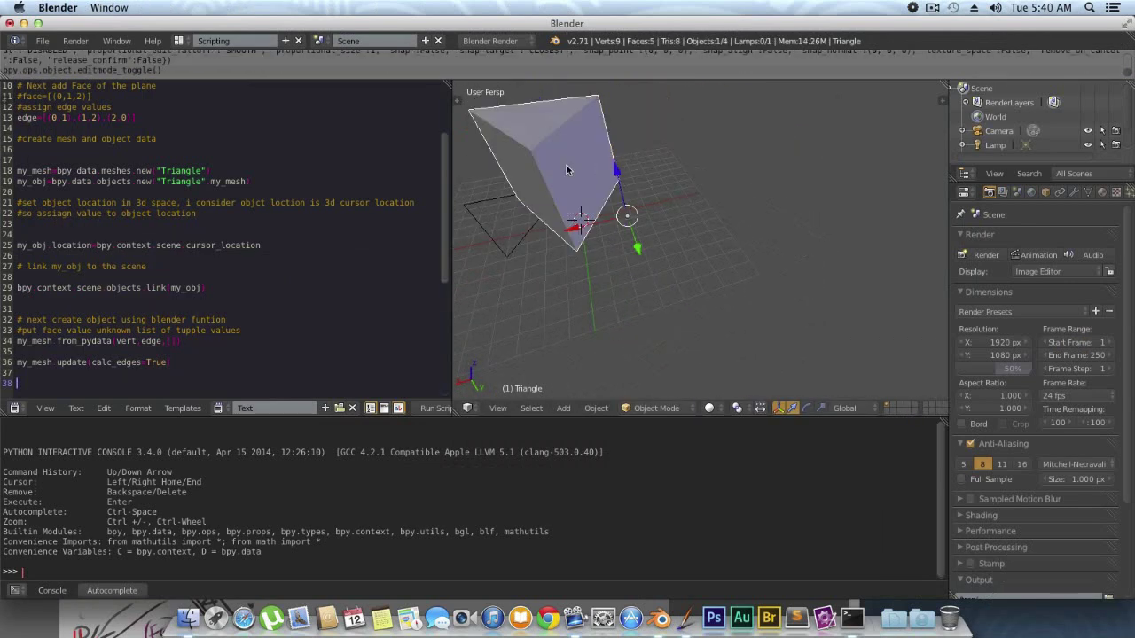
key(Tab)
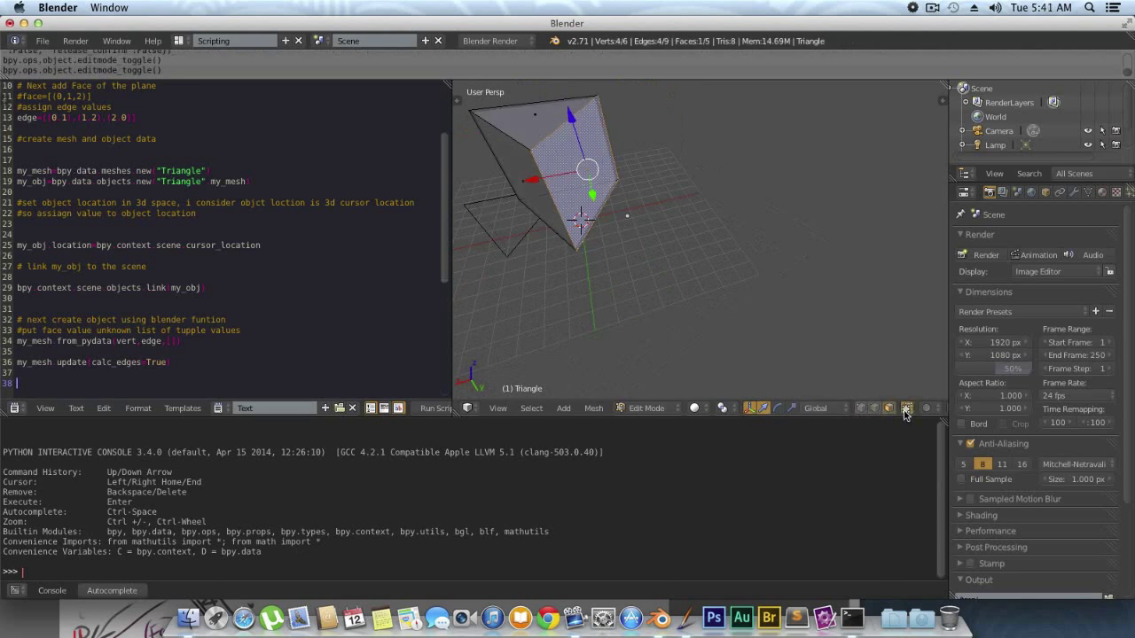
- Extrude the top face three more times and scale it down into a chunky solid
key(e)
click(641, 203)
key(e)
click(570, 279)
key(e)
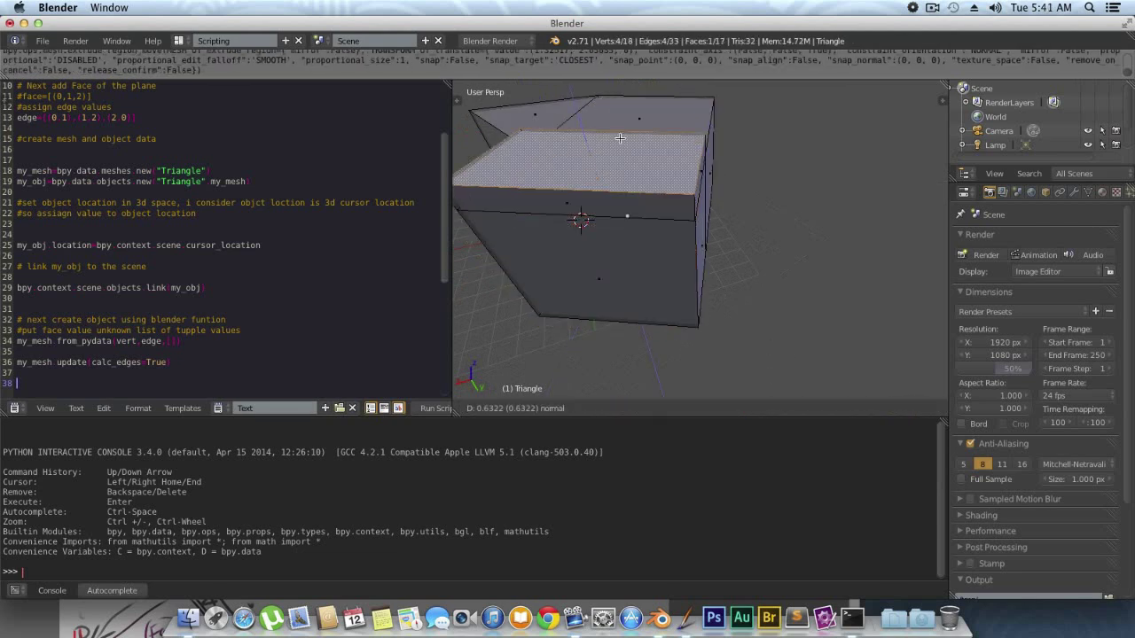
click(621, 161)
middle_drag(811, 168, 687, 146)
key(s)
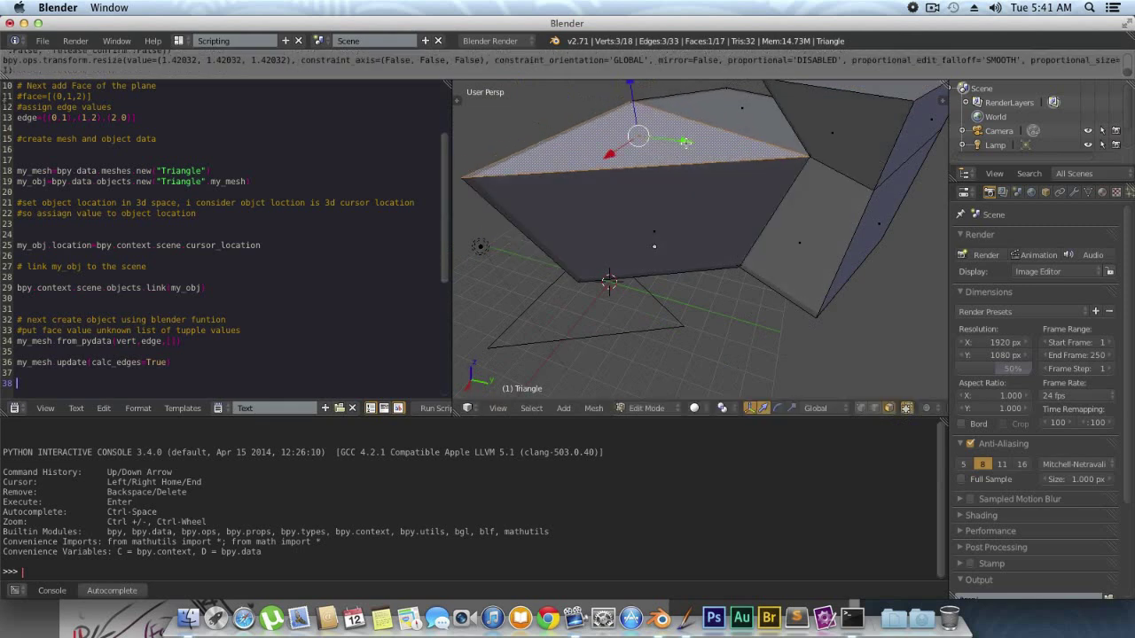
click(601, 274)
key(e)
key(Tab)
- Move the edge-only triangle to a new spot on the grid and enter Edit Mode on it
key(g)
click(574, 306)
key(Tab)
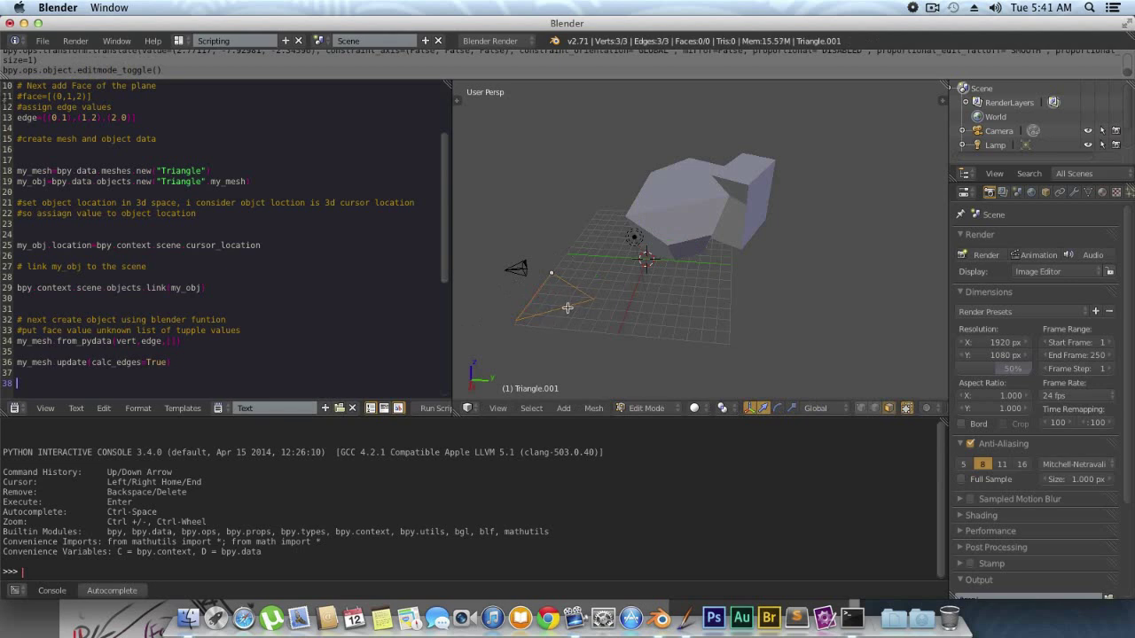
- Extrude a new vertex from the edge-only triangle and fill a face across the selection
scroll(567, 308, up, 3)
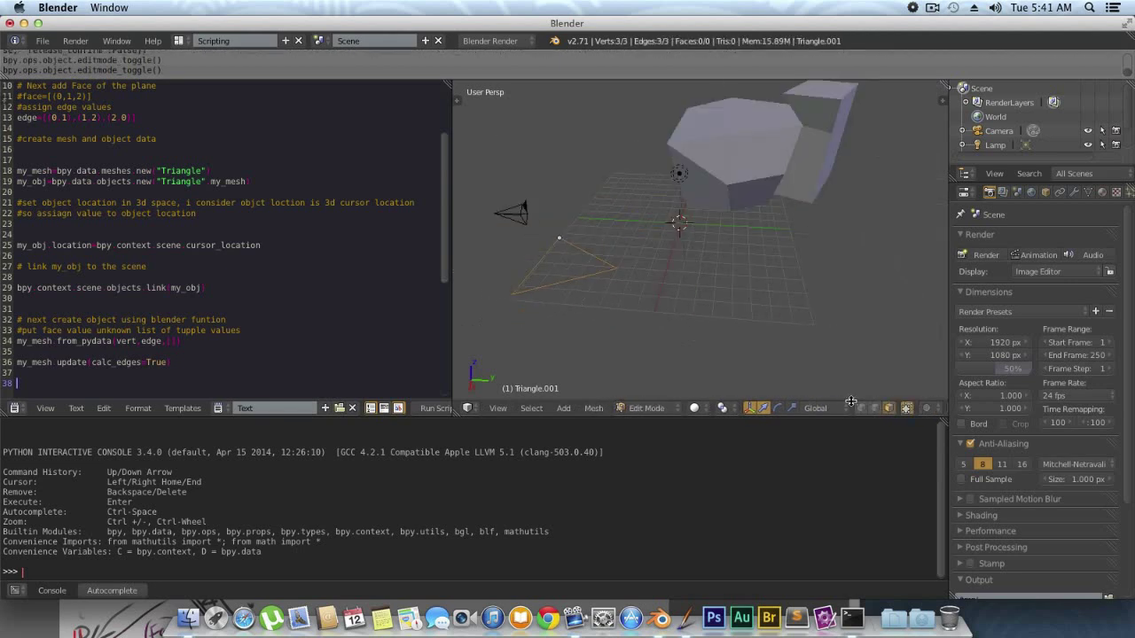
key(e)
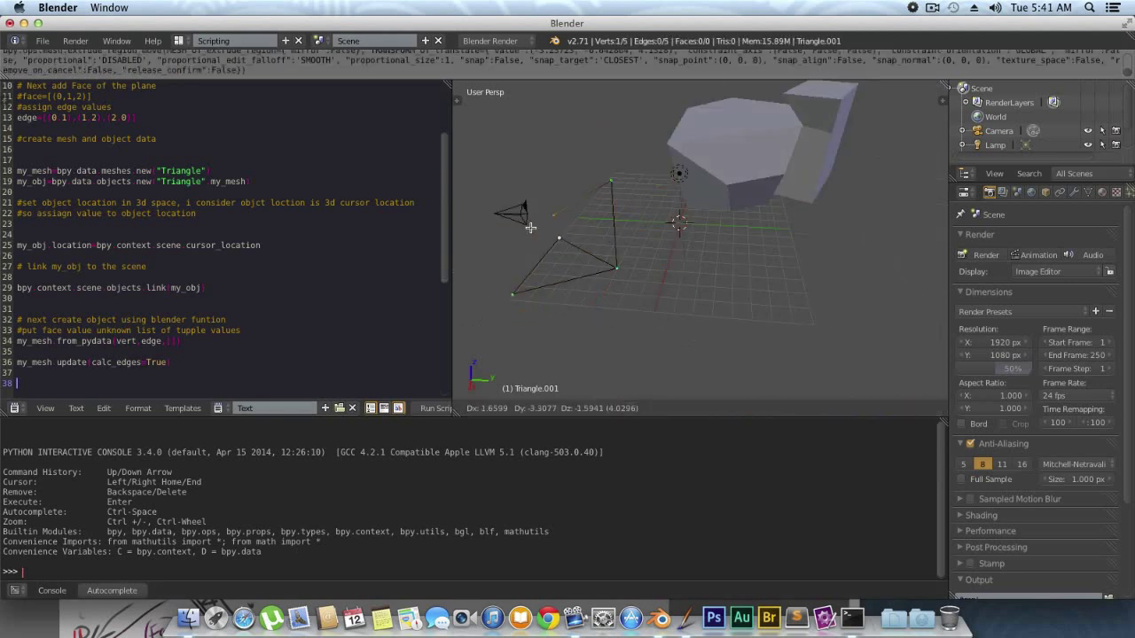
click(513, 270)
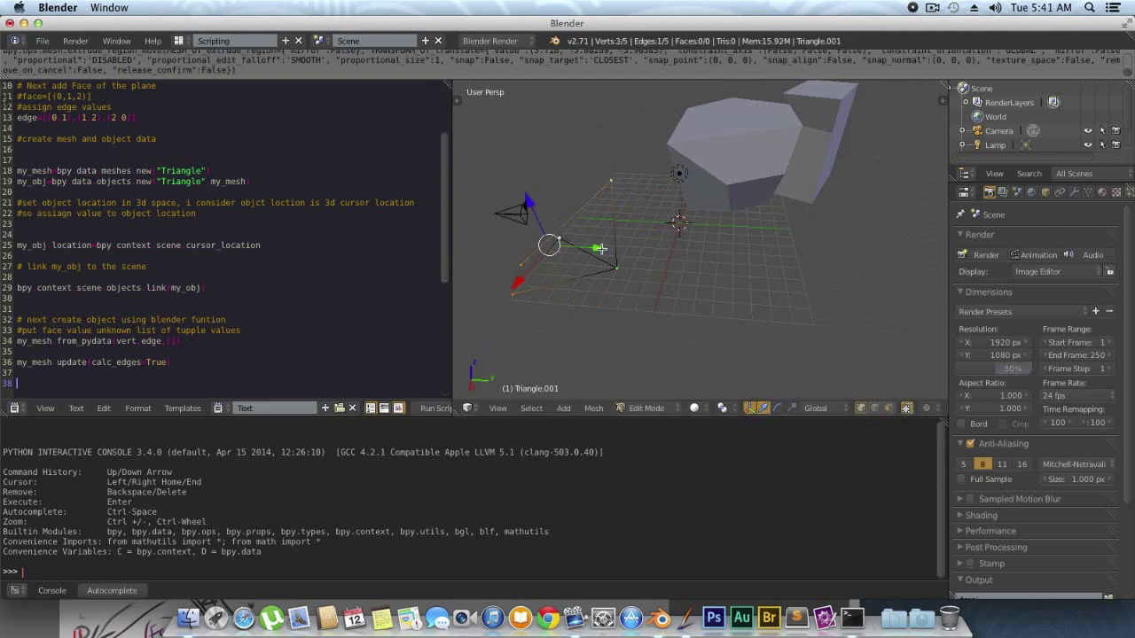
key(f)
mouse_move(682, 235)
middle_down()
mouse_move(690, 263)
mouse_move(663, 212)
mouse_move(580, 254)
middle_up()
- Switch to edge selection and raise the selected edge along Z, then select the whole mesh
key(ctrl+Tab)
click(565, 271)
key(g)
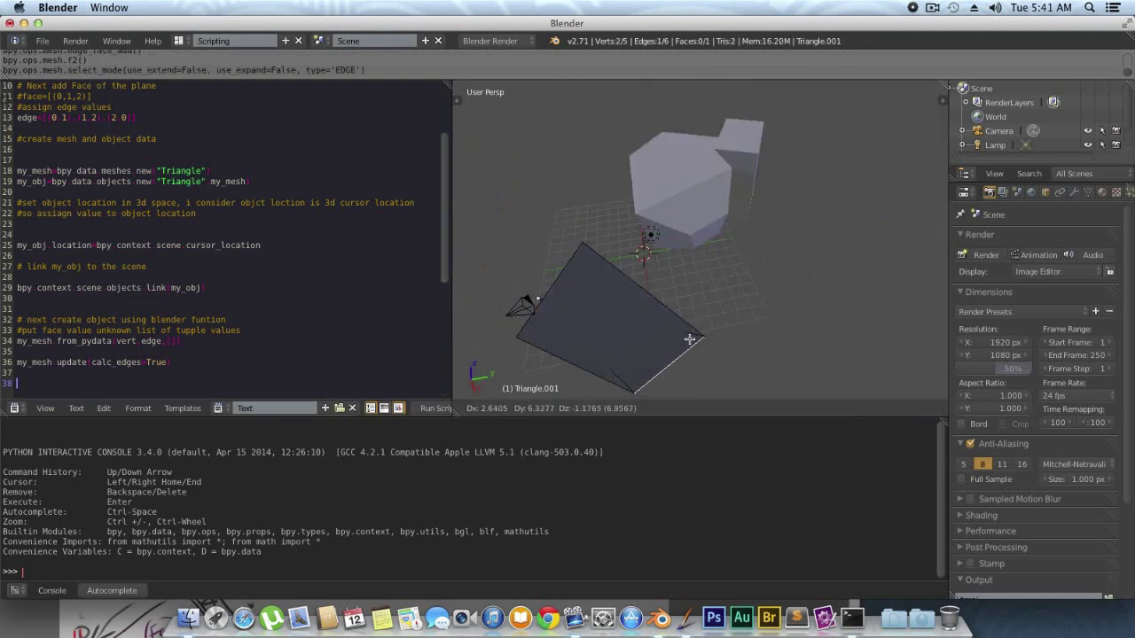
click(570, 284)
key(g)
key(z)
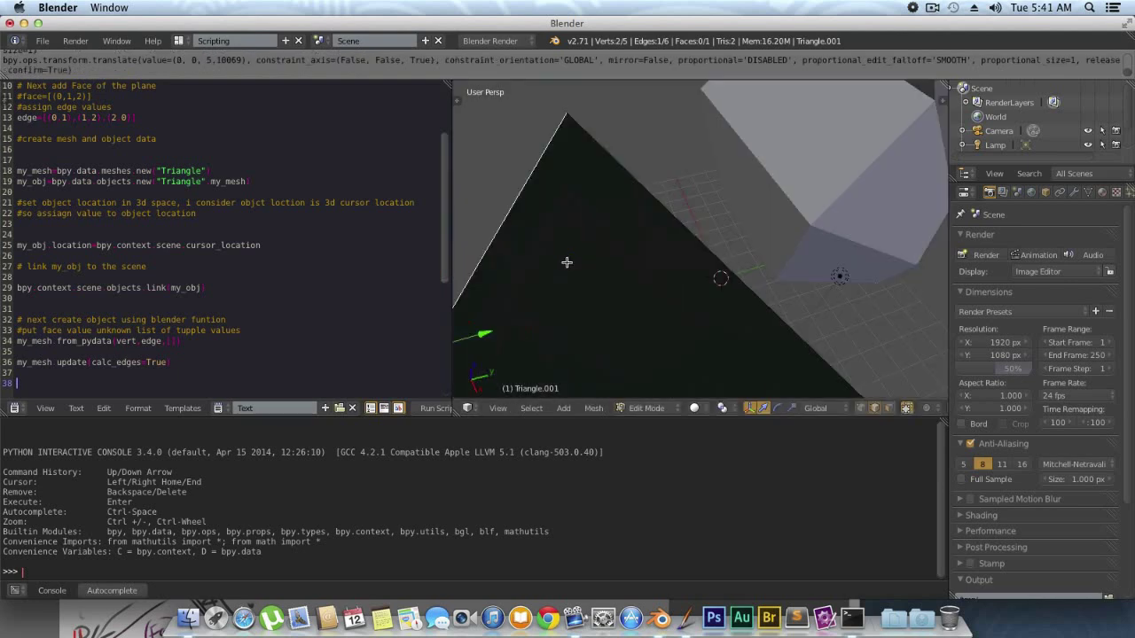
click(568, 260)
scroll(617, 254, down, 4)
key(a)
key(a)
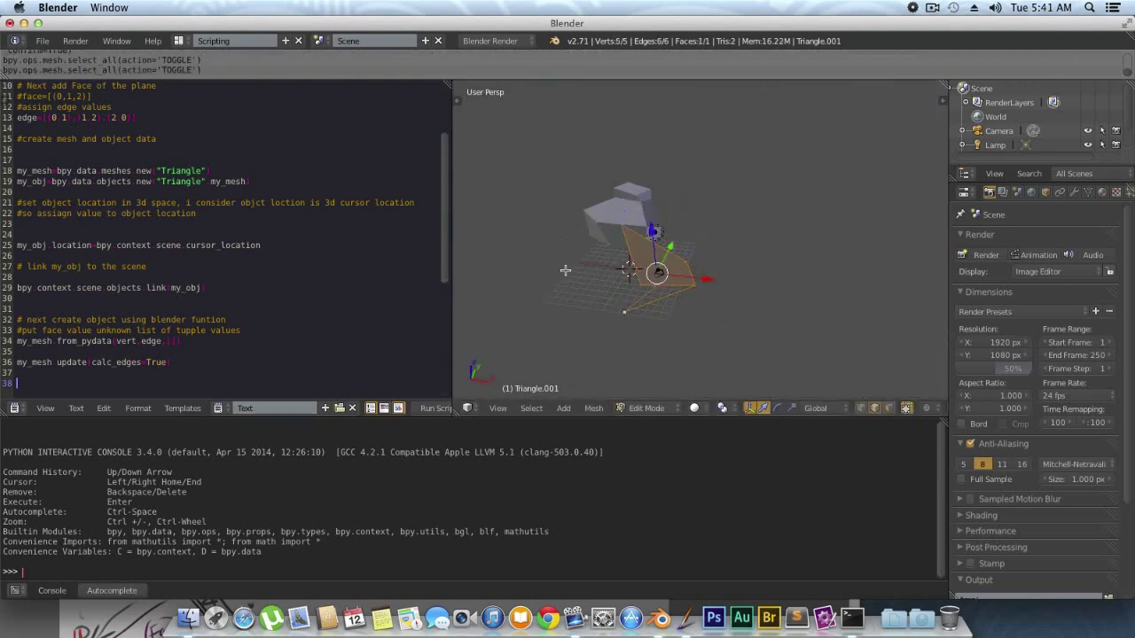
- Shrink the console and widen the script editor pane
middle_drag(617, 253, 674, 266)
scroll(258, 390, down, 3)
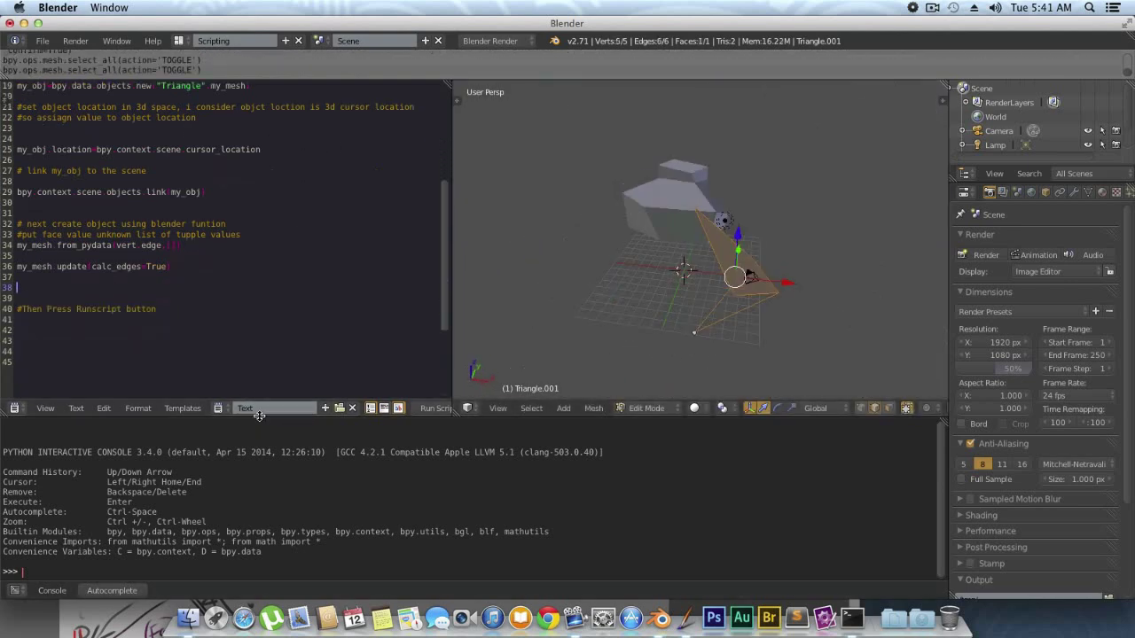
drag(258, 414, 258, 505)
scroll(149, 266, up, 2)
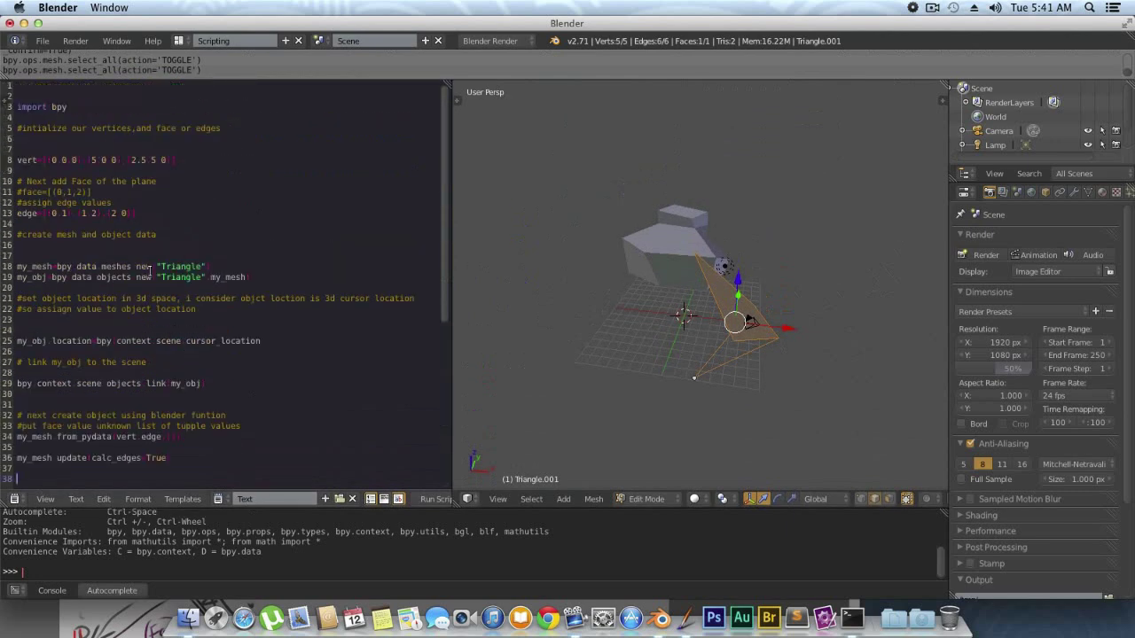
drag(453, 250, 538, 249)
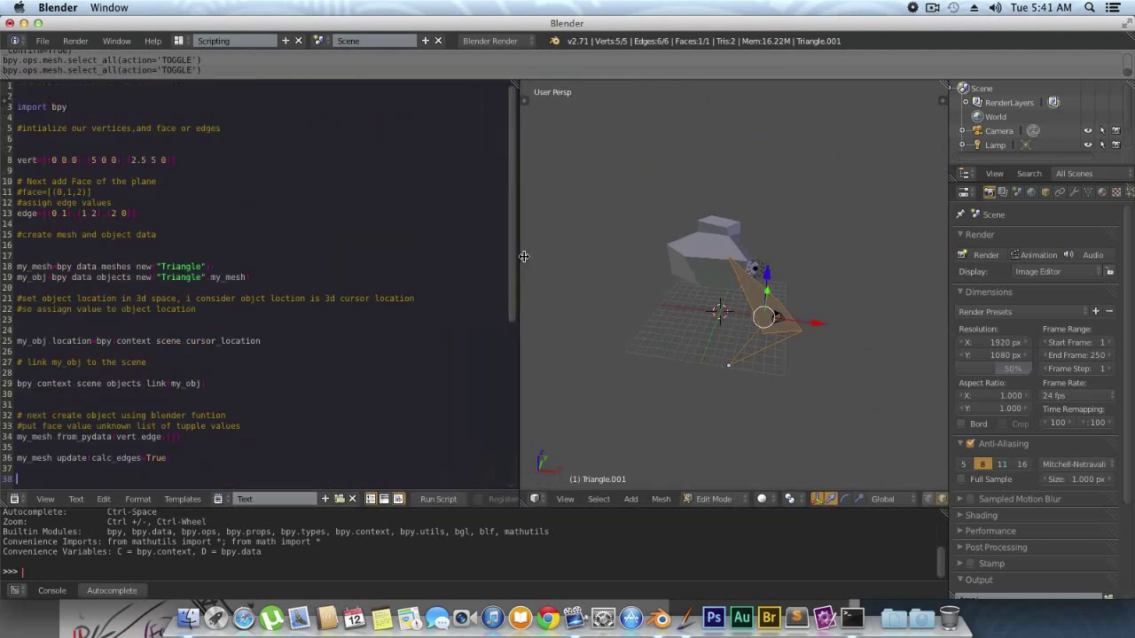